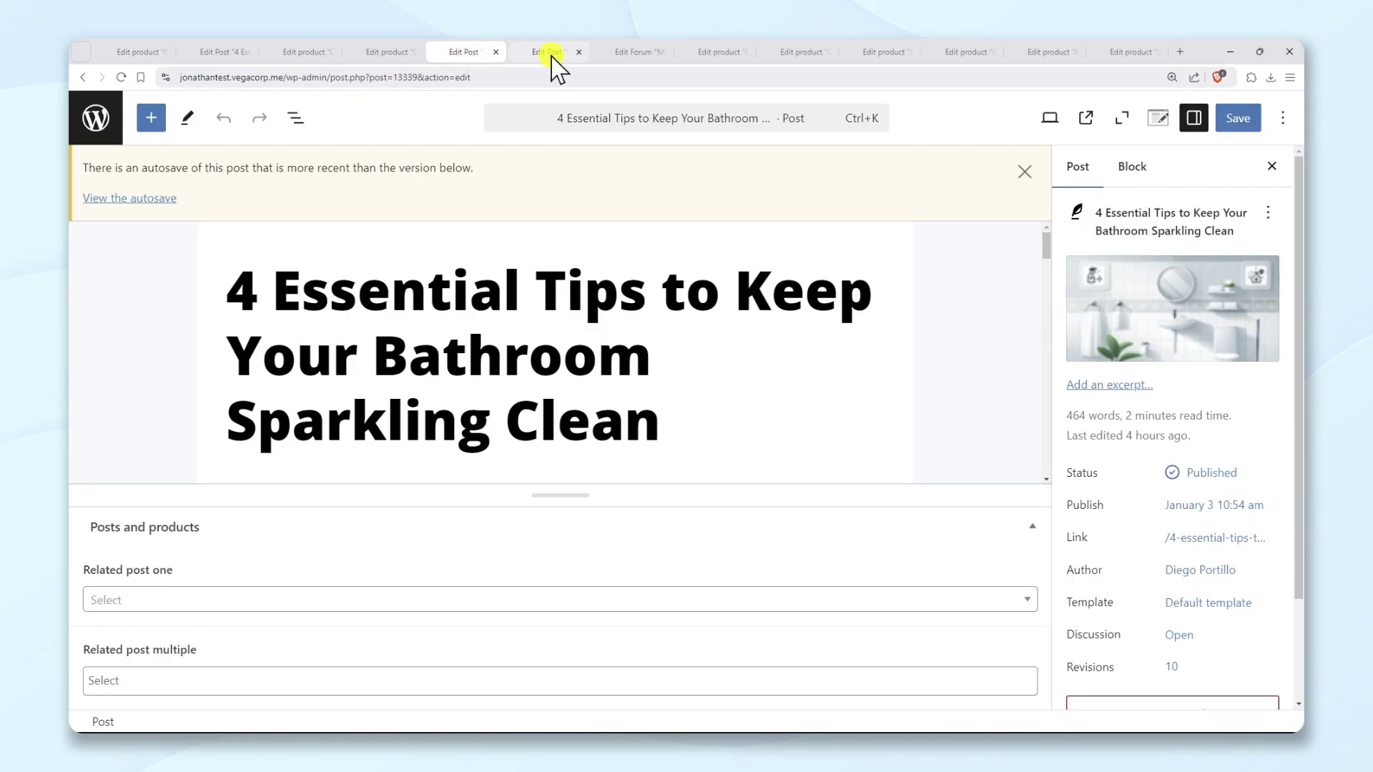
Step: Reword the forum description to My beautiful forum
{"action": "left_click", "coordinate": [638, 52]}
{"action": "left_click", "coordinate": [563, 391]}
{"action": "key", "text": "ctrl+a"}
{"action": "type", "text": "My be"}
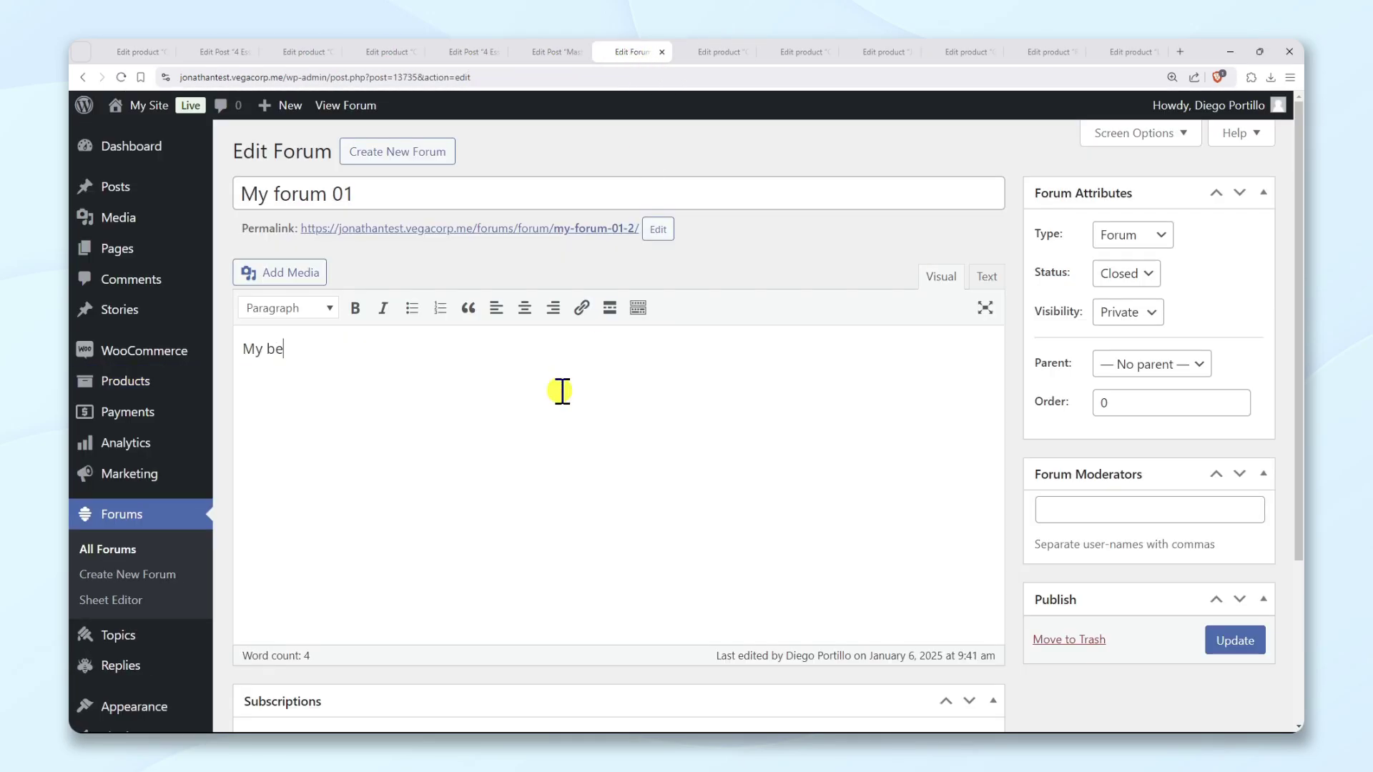
{"action": "type", "text": "autiful forum"}
Step: Bold a stretch of text in the post being edited
{"action": "left_click", "coordinate": [791, 51]}
{"action": "left_click", "coordinate": [1125, 52]}
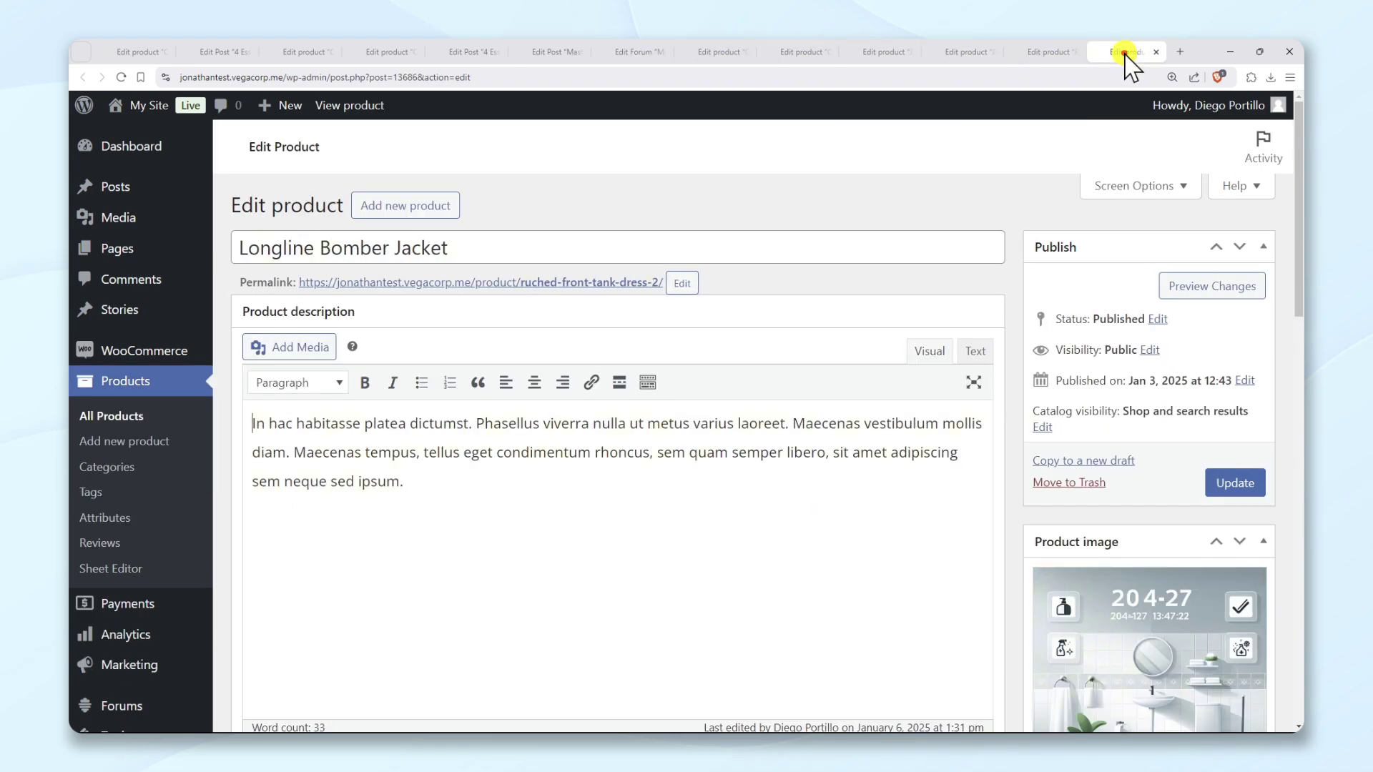
{"action": "left_click", "coordinate": [209, 52]}
{"action": "scroll", "coordinate": [681, 374], "scroll_direction": "down", "scroll_amount": 1}
{"action": "left_click_drag", "start_coordinate": [385, 386], "coordinate": [361, 329]}
{"action": "key", "text": "ctrl+b"}
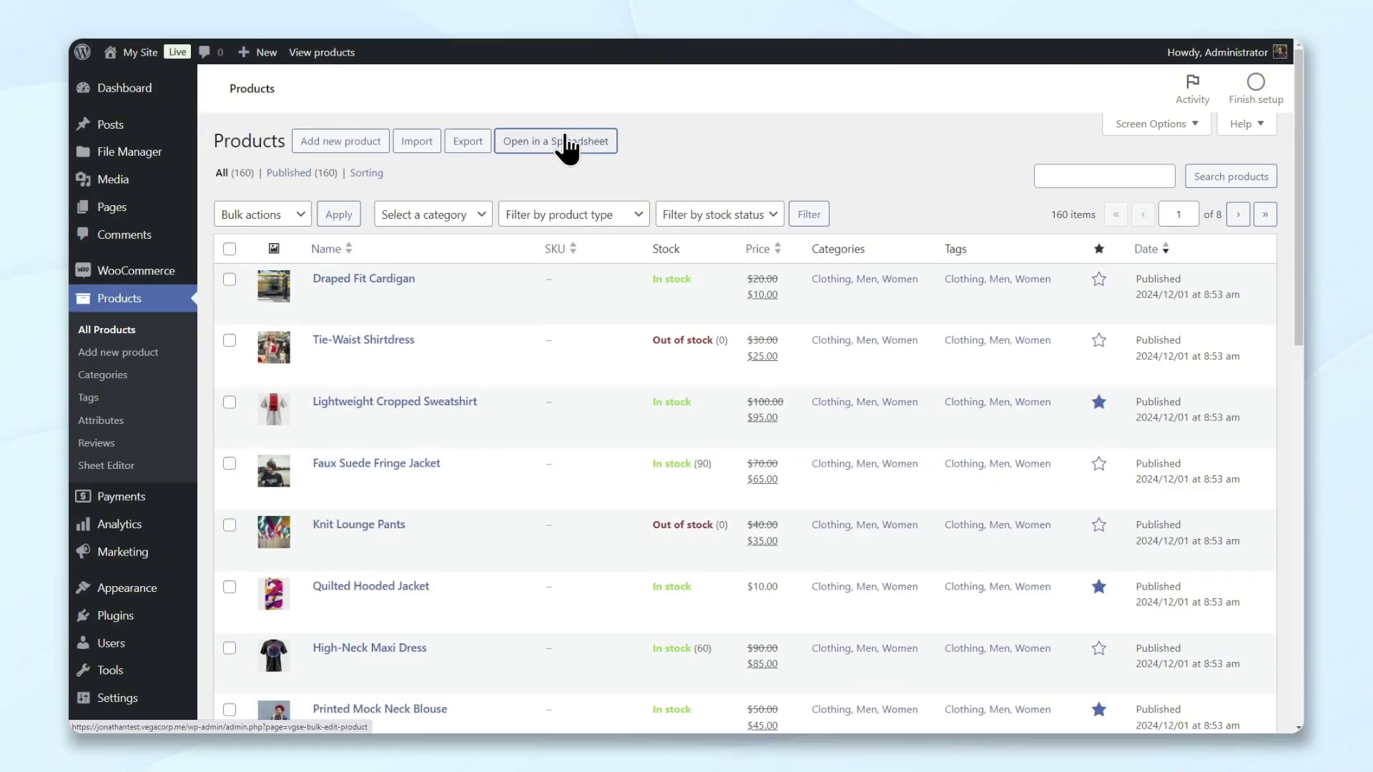
Step: Toggle Manage stock off for High-Neck Maxi Dress and Textured Cropped Tank, on for Quilted Hooded Jacket
{"action": "left_click", "coordinate": [564, 140]}
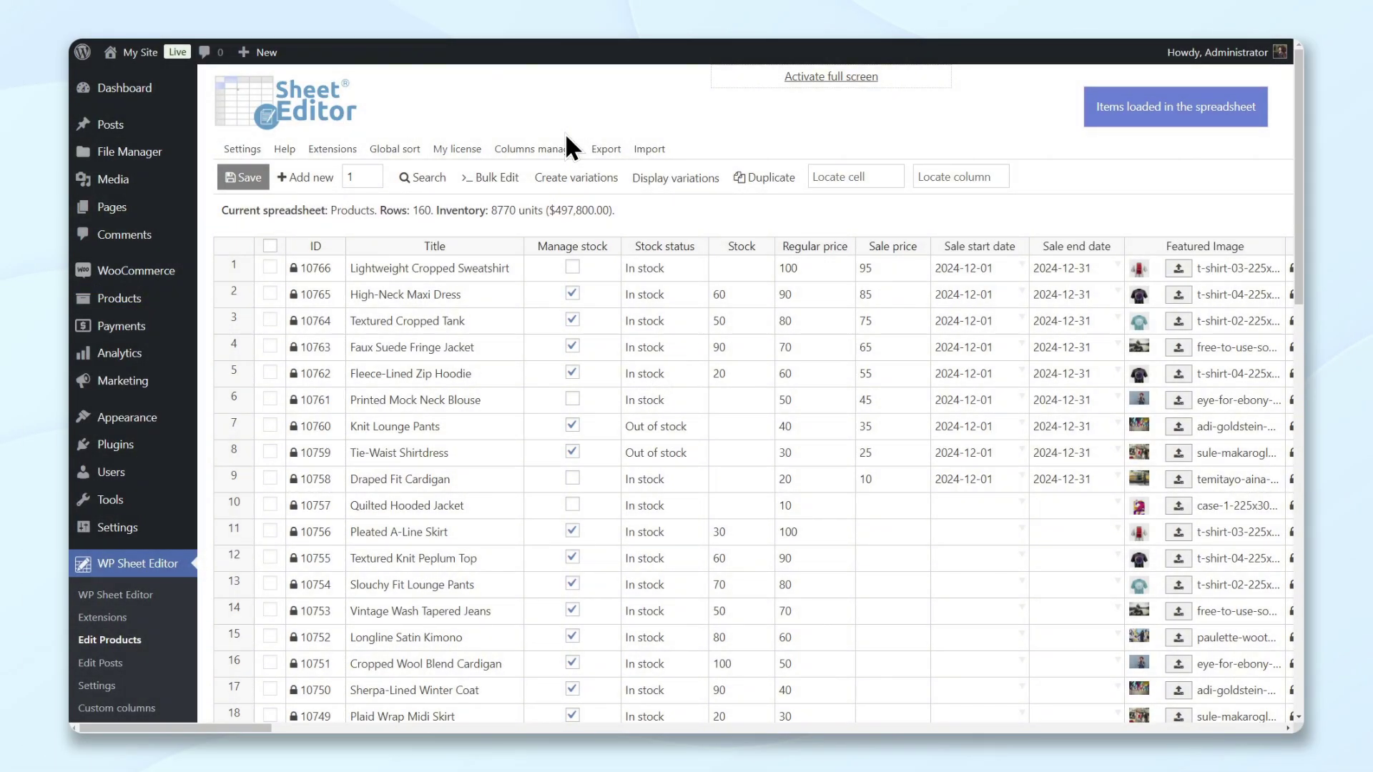
{"action": "left_click", "coordinate": [572, 293]}
{"action": "left_click", "coordinate": [572, 320]}
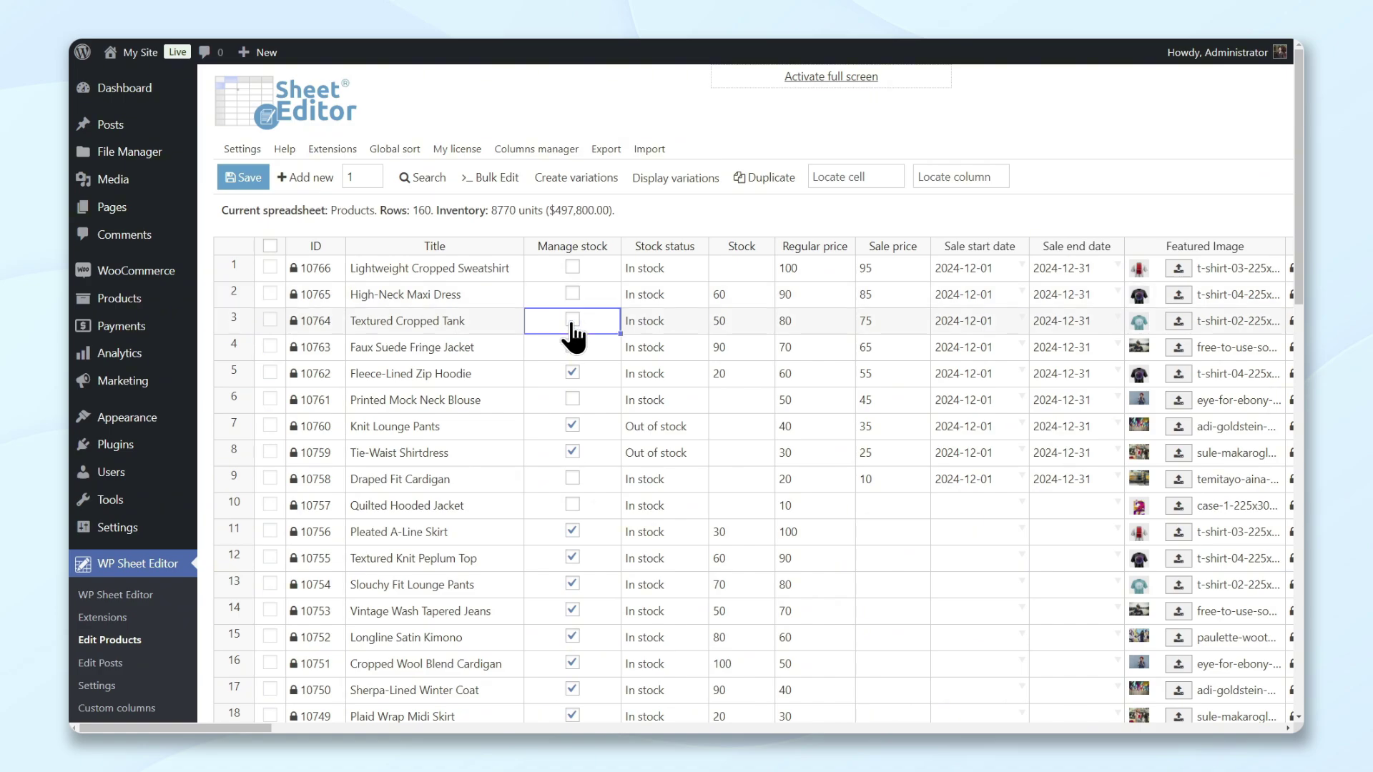
{"action": "left_click", "coordinate": [572, 505]}
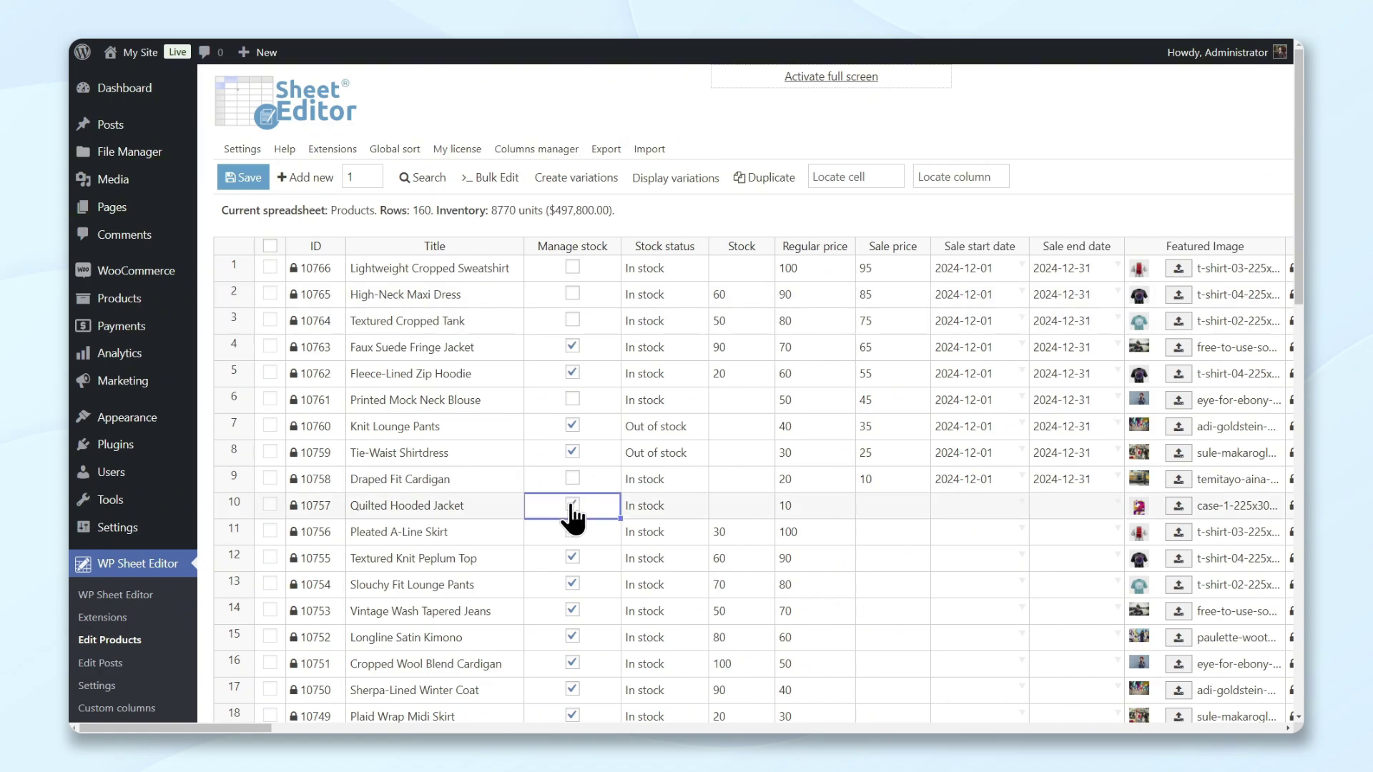
Step: Mark Knit Lounge Pants and Tie-Waist Shirtdress In stock with quantity 25 each
{"action": "double_click", "coordinate": [662, 429]}
{"action": "left_click", "coordinate": [665, 451]}
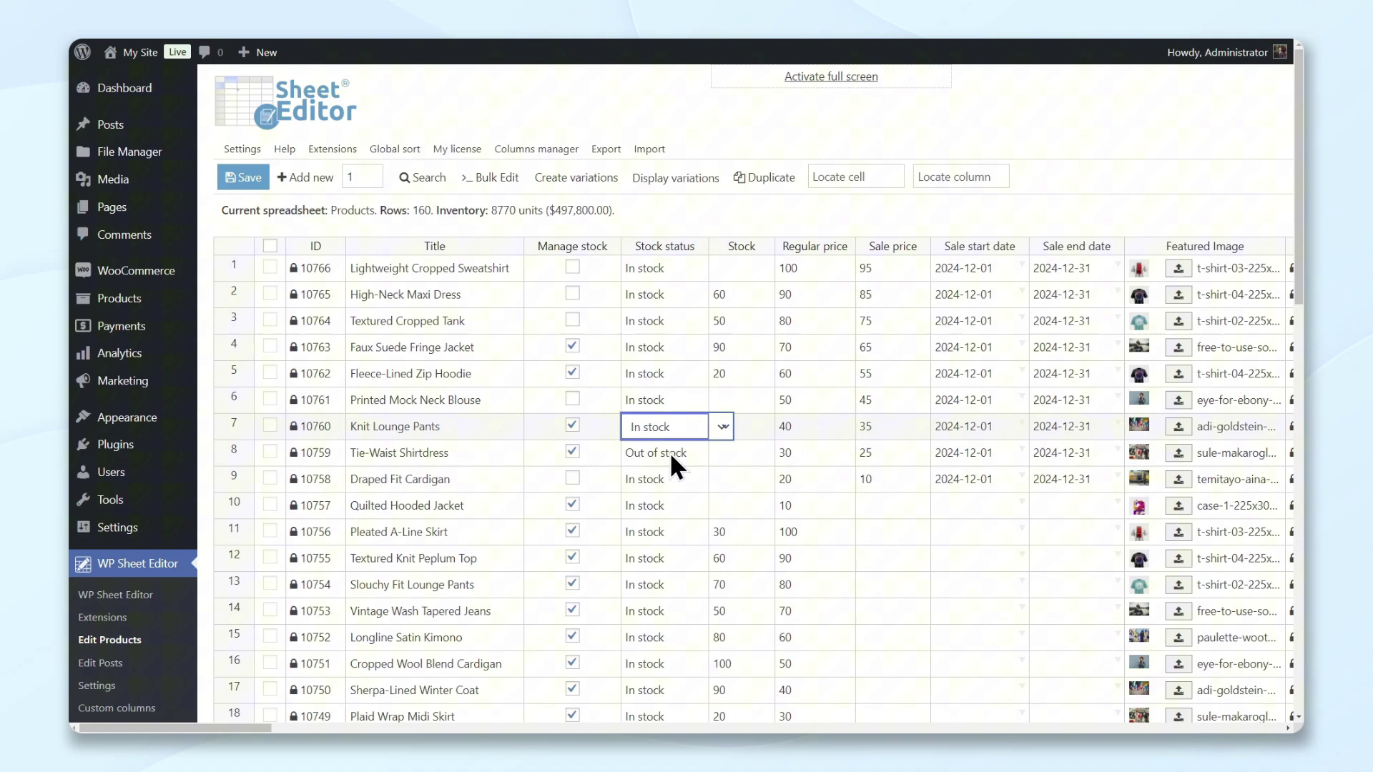
{"action": "double_click", "coordinate": [669, 452]}
{"action": "left_click", "coordinate": [670, 462]}
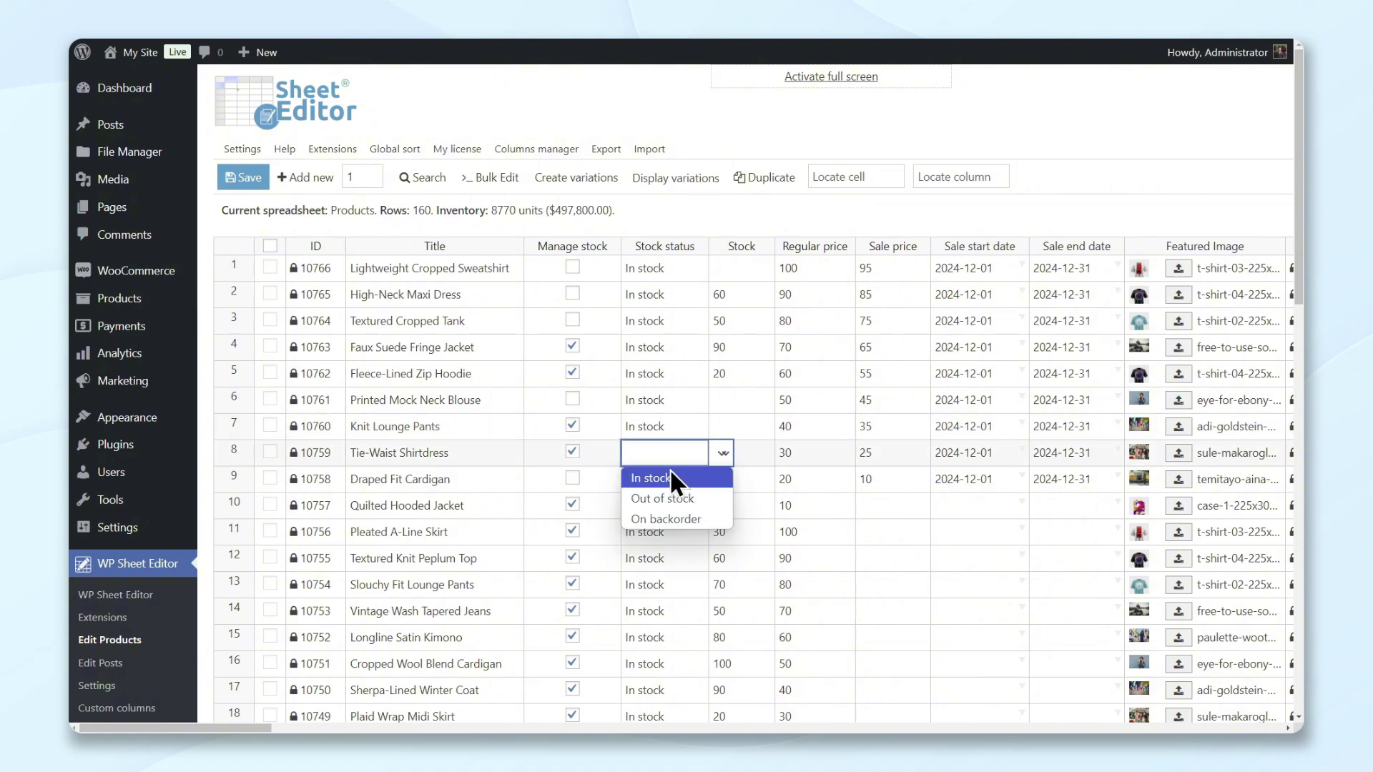
{"action": "double_click", "coordinate": [750, 429]}
{"action": "type", "text": "2"}
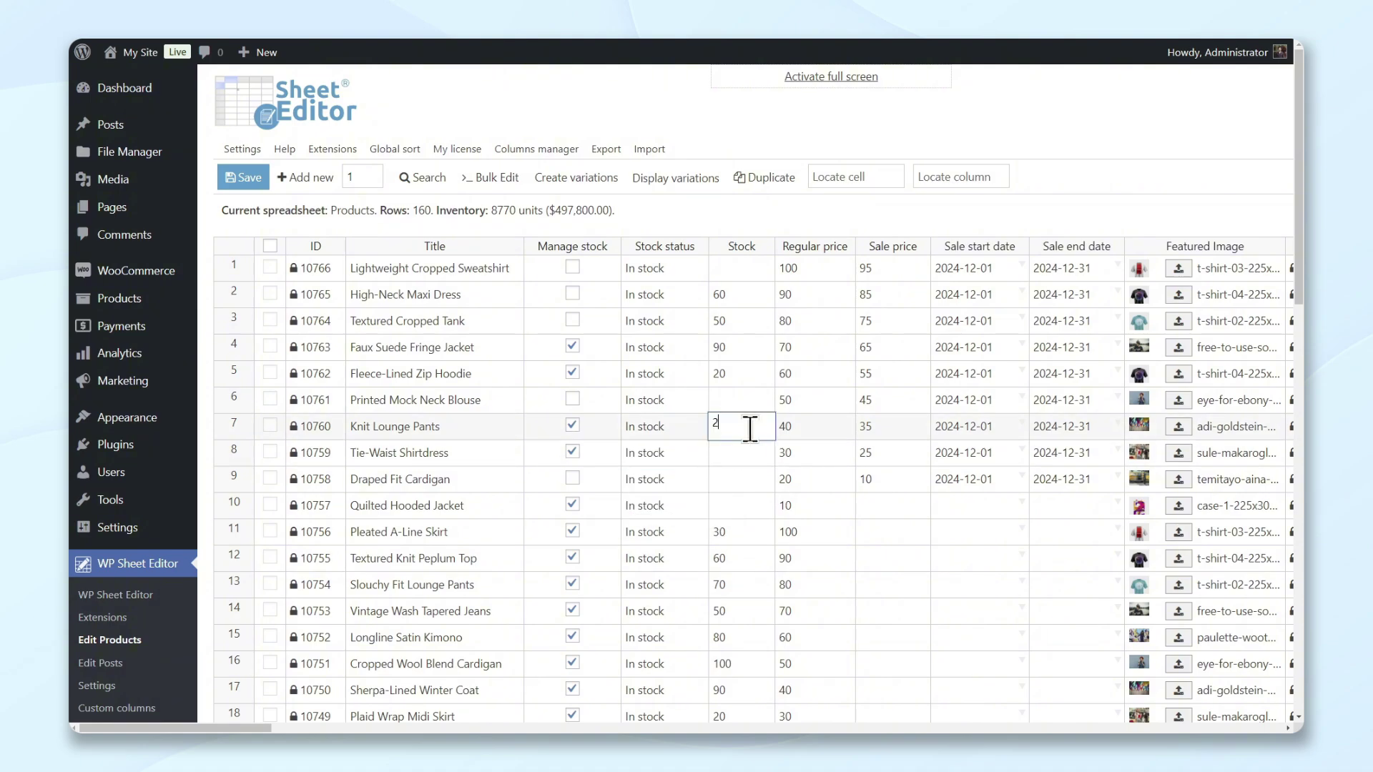
{"action": "type", "text": "5"}
{"action": "key", "text": "Return"}
{"action": "left_click_drag", "start_coordinate": [774, 458], "coordinate": [773, 459]}
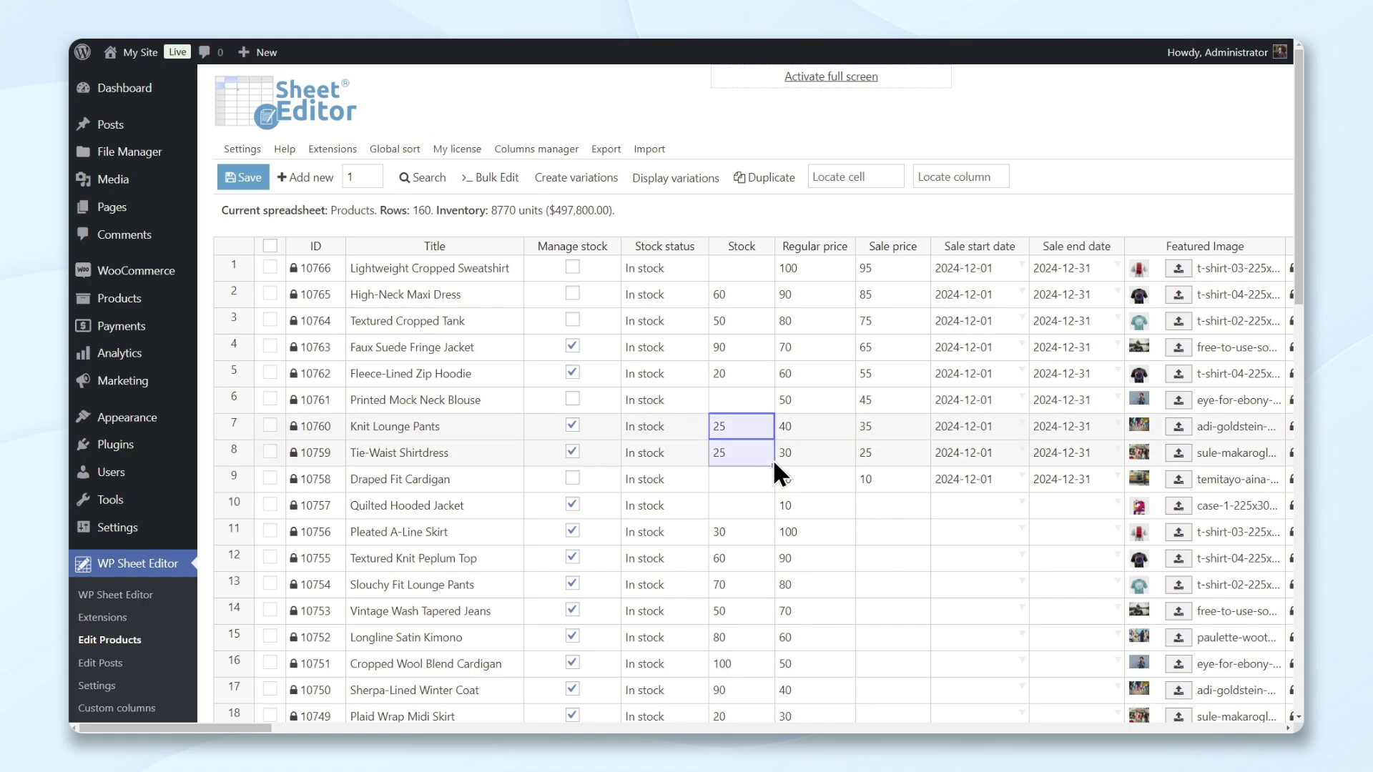
Step: Set the pants' sale start to December 7 and replace the hoodie's featured image
{"action": "double_click", "coordinate": [998, 427]}
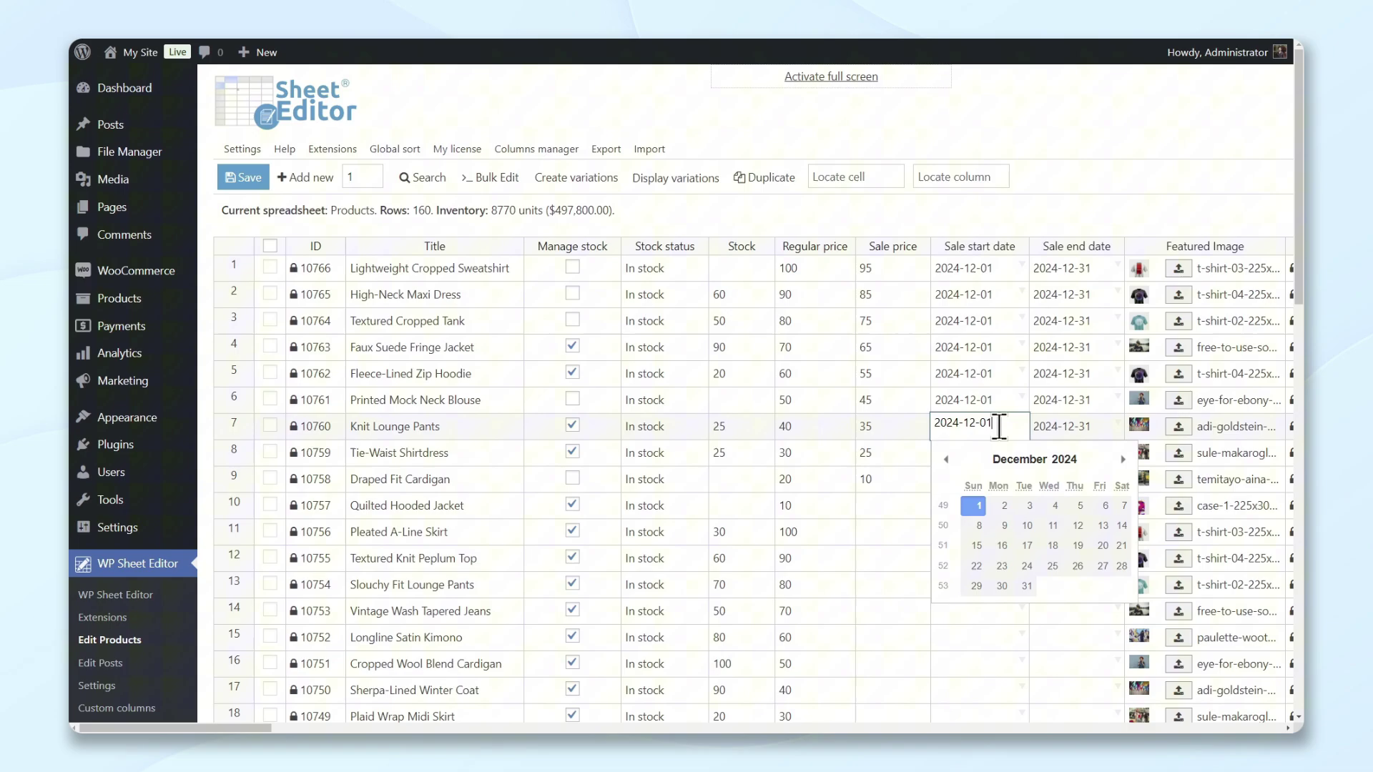
{"action": "left_click", "coordinate": [1125, 506]}
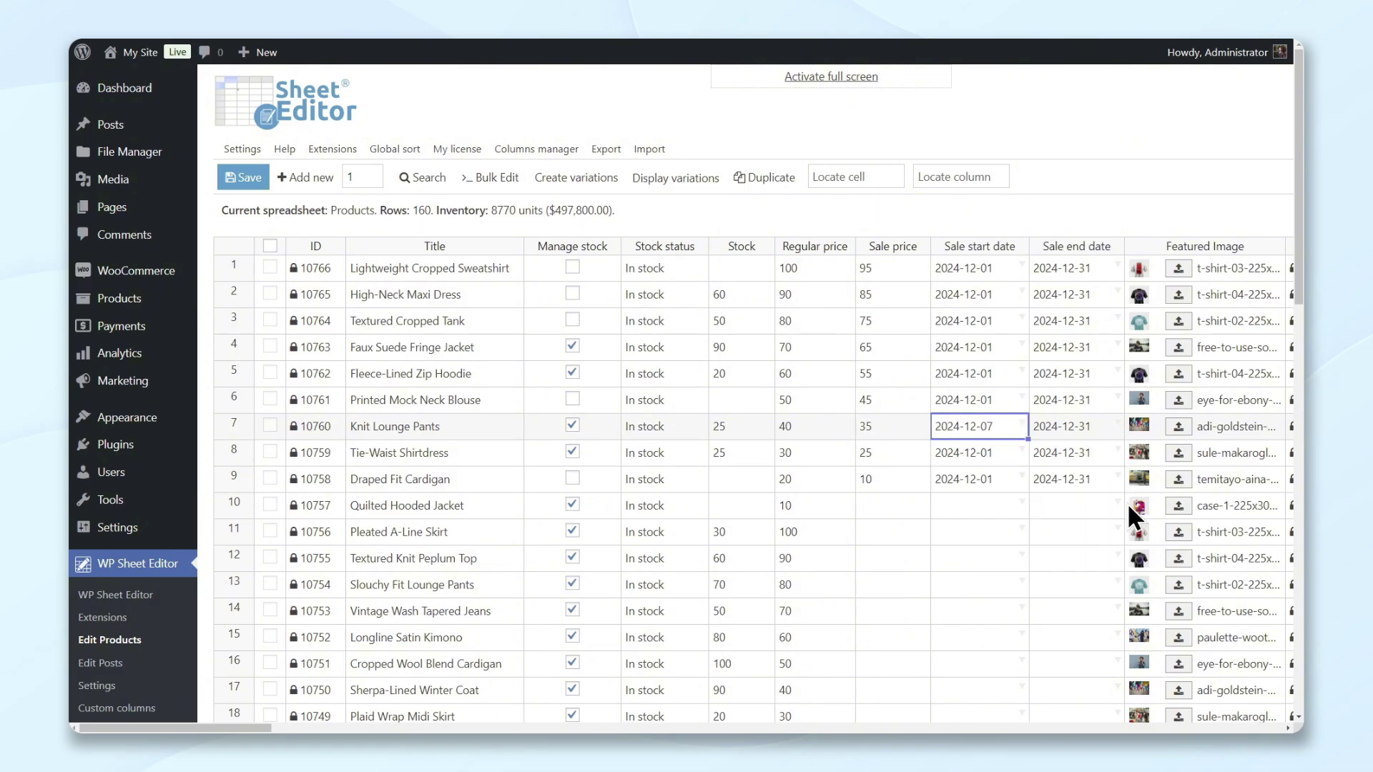
{"action": "left_click", "coordinate": [1172, 383]}
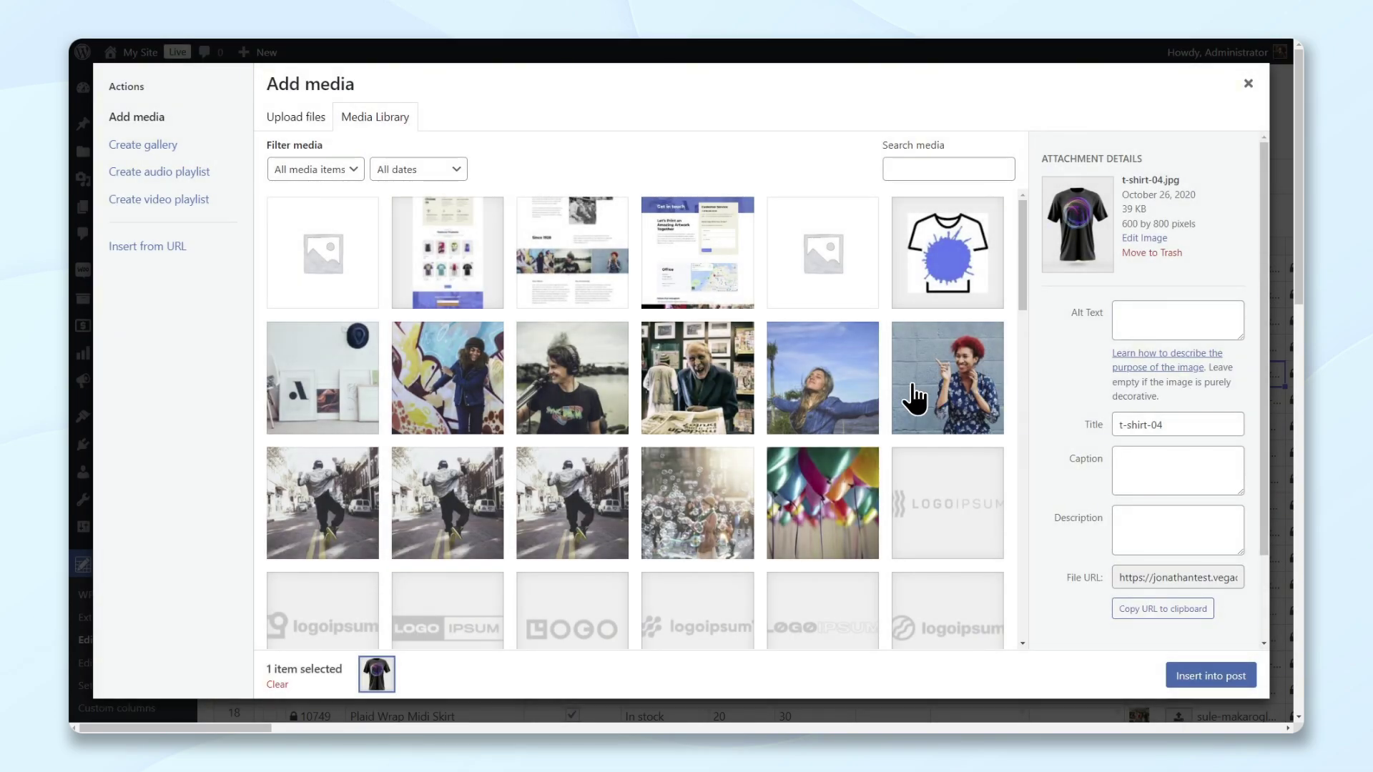
{"action": "left_click", "coordinate": [828, 398]}
{"action": "left_click", "coordinate": [1202, 678]}
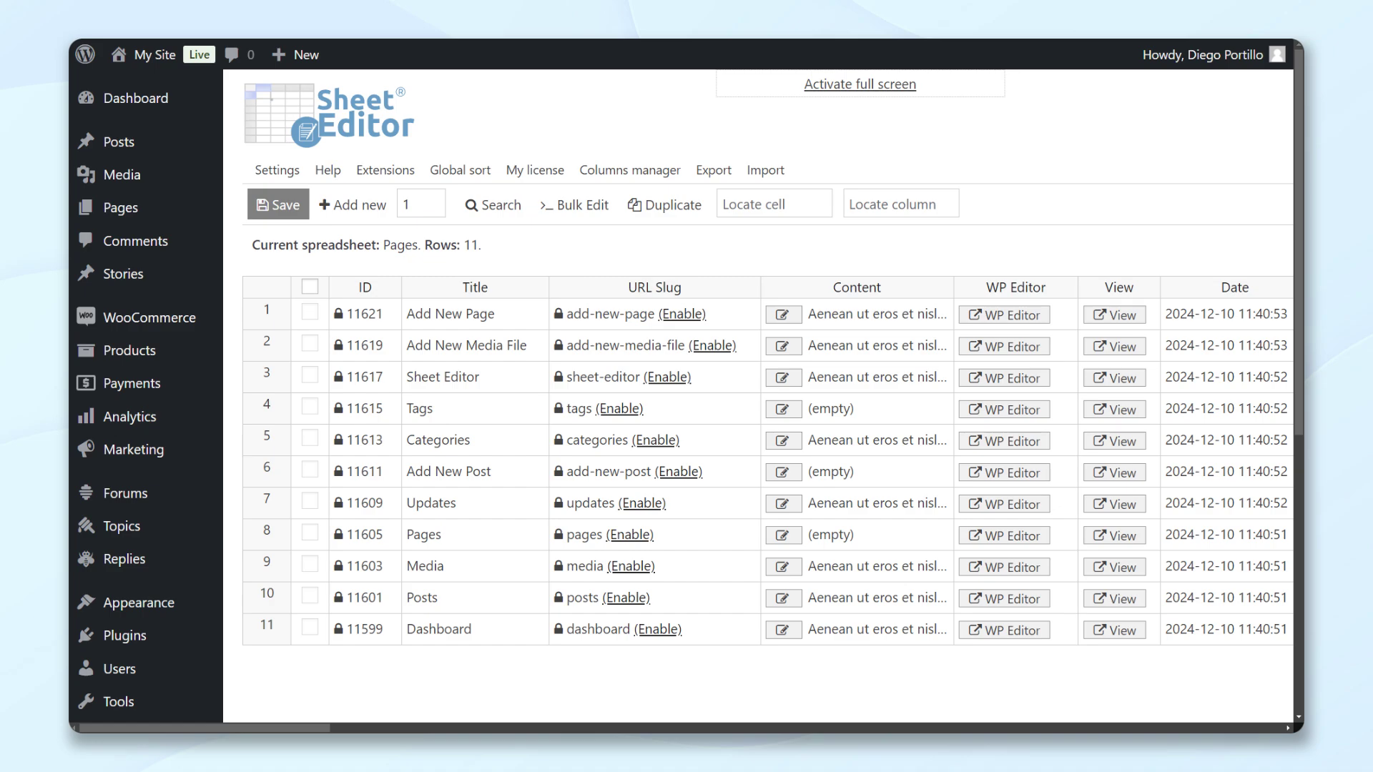
{"action": "scroll", "coordinate": [721, 420], "scroll_direction": "down", "scroll_amount": 2}
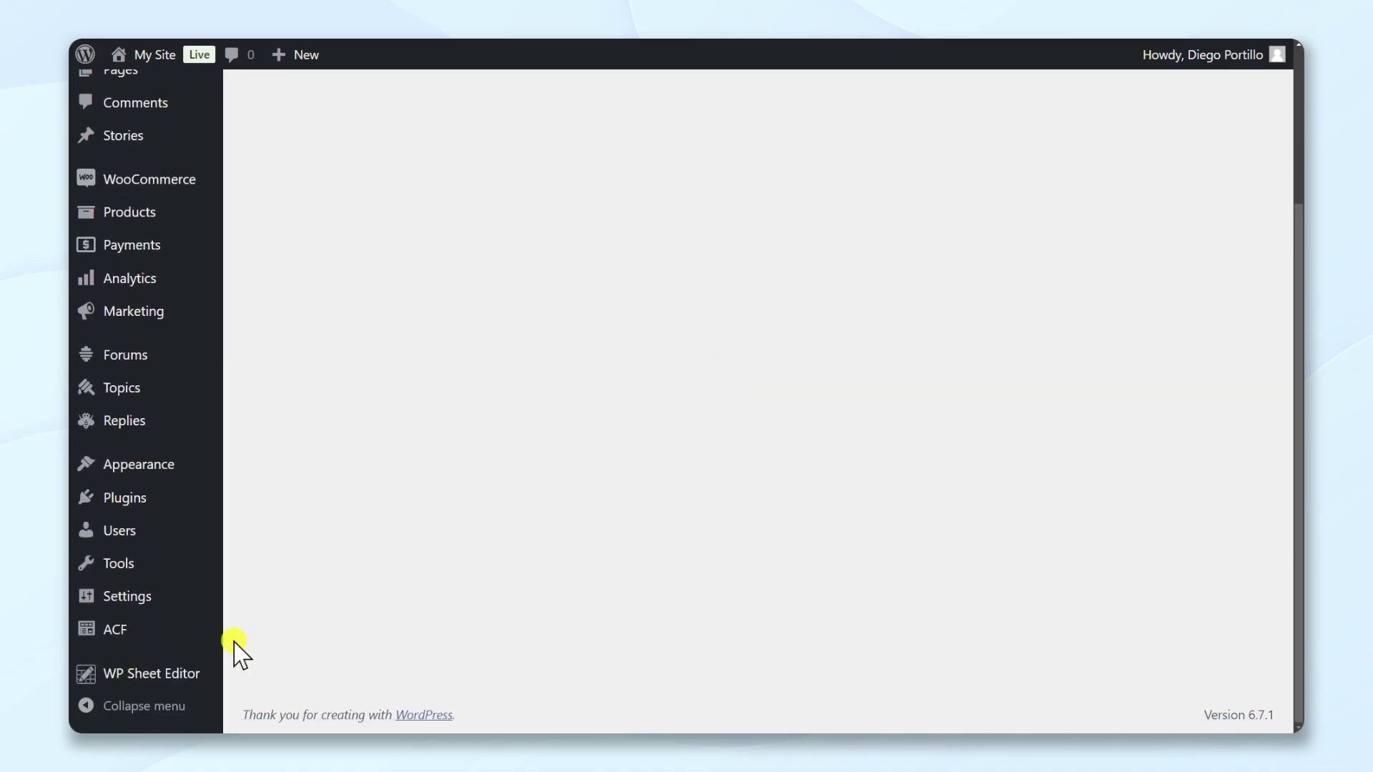
Step: Choose Products as the spreadsheet, disable the URL Slug and WP Editor columns, and save
{"action": "left_click", "coordinate": [318, 588]}
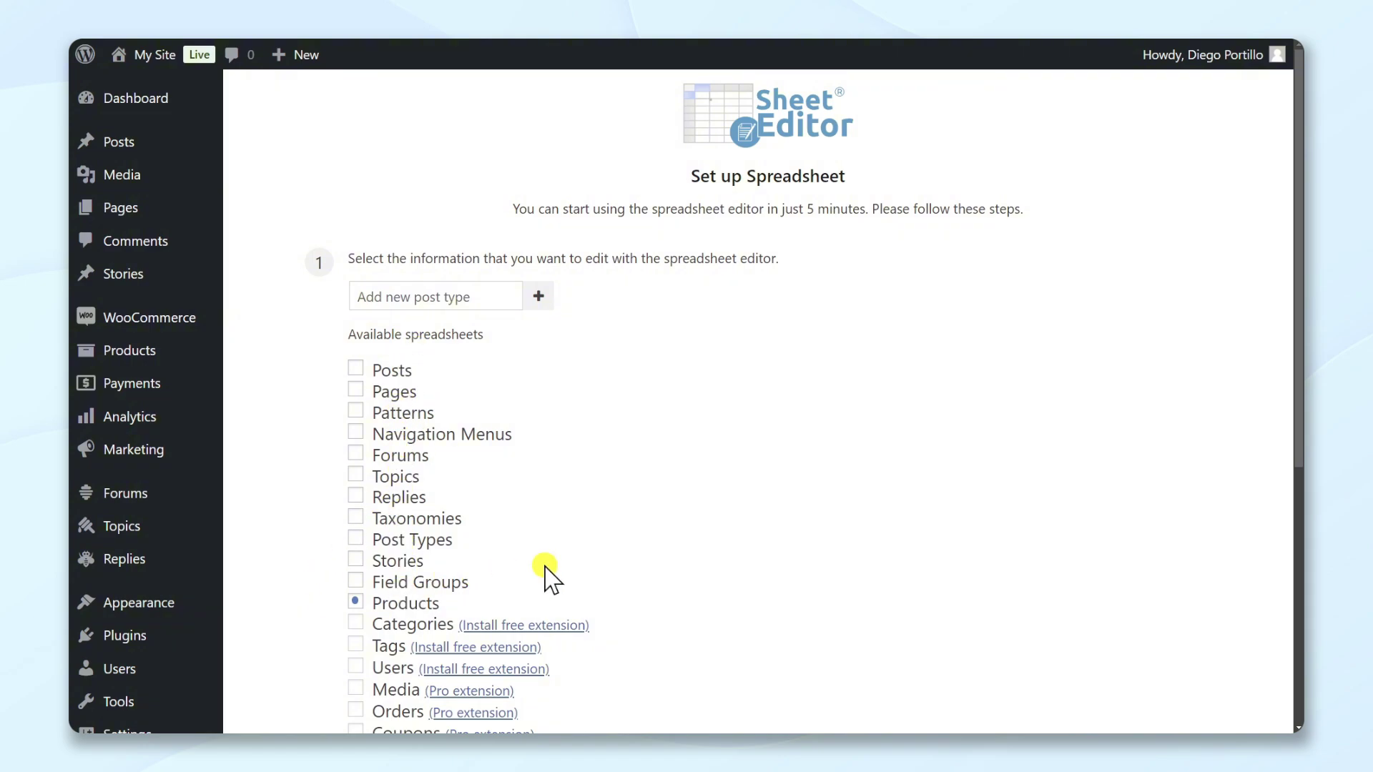
{"action": "left_click", "coordinate": [355, 604]}
{"action": "scroll", "coordinate": [569, 552], "scroll_direction": "down", "scroll_amount": 5}
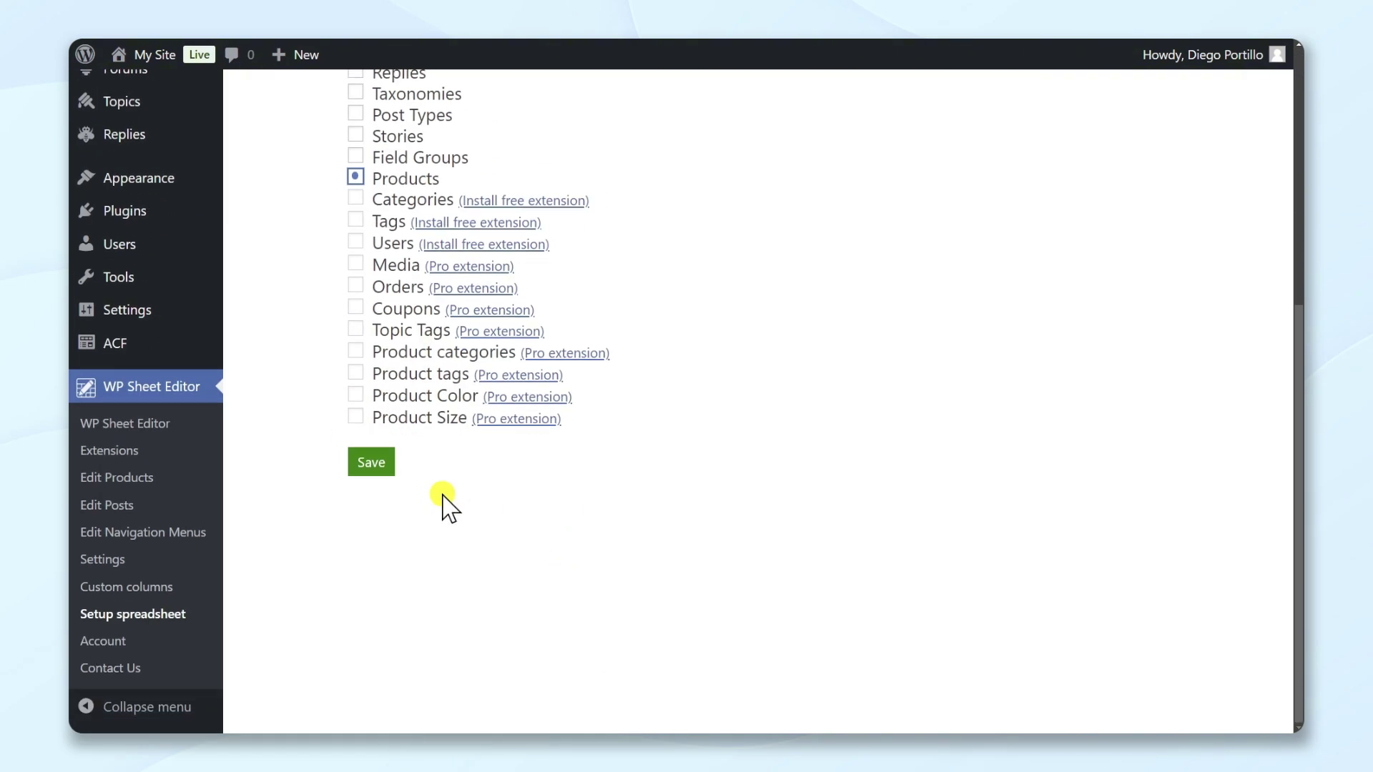
{"action": "left_click", "coordinate": [374, 463]}
{"action": "scroll", "coordinate": [381, 464], "scroll_direction": "down", "scroll_amount": 5}
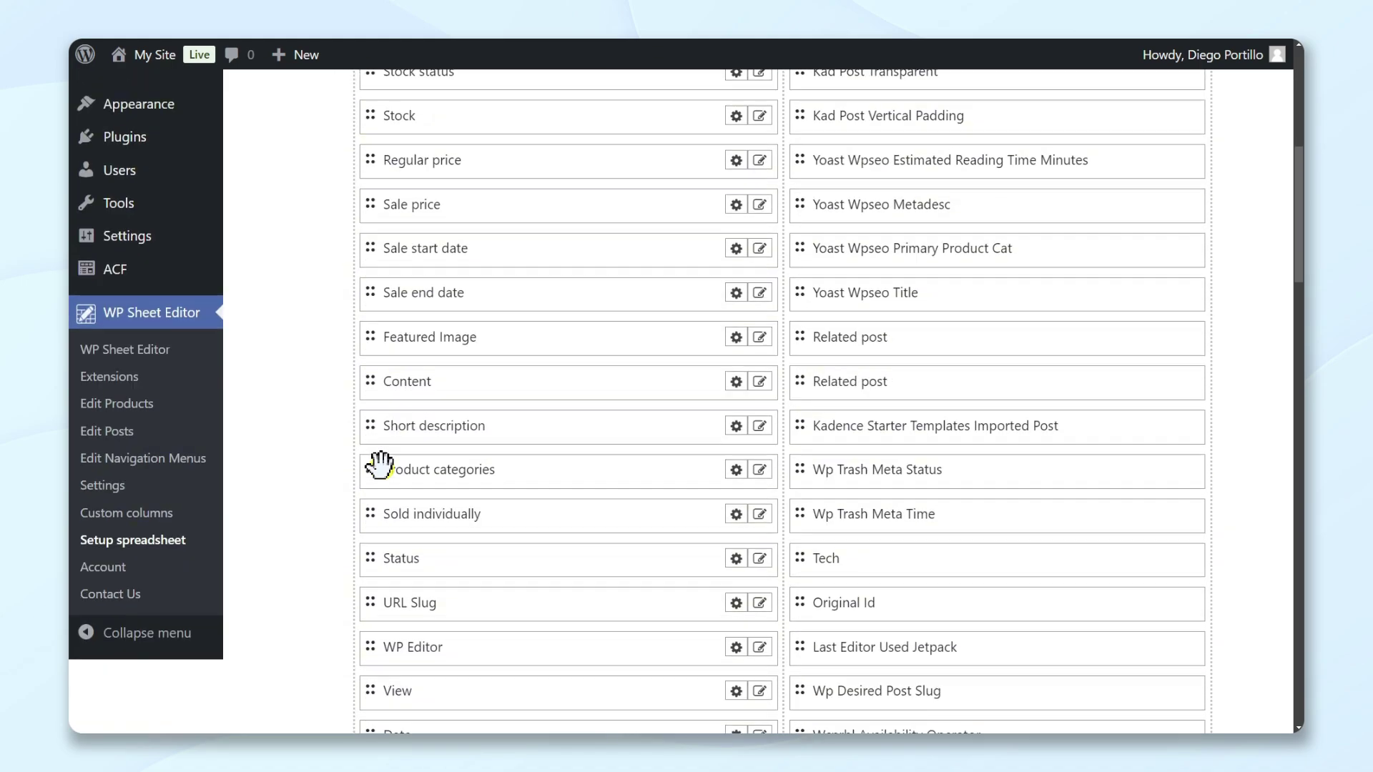
{"action": "mouse_move", "coordinate": [499, 583]}
{"action": "left_mouse_down"}
{"action": "mouse_move", "coordinate": [762, 574]}
{"action": "mouse_move", "coordinate": [978, 588]}
{"action": "left_mouse_up"}
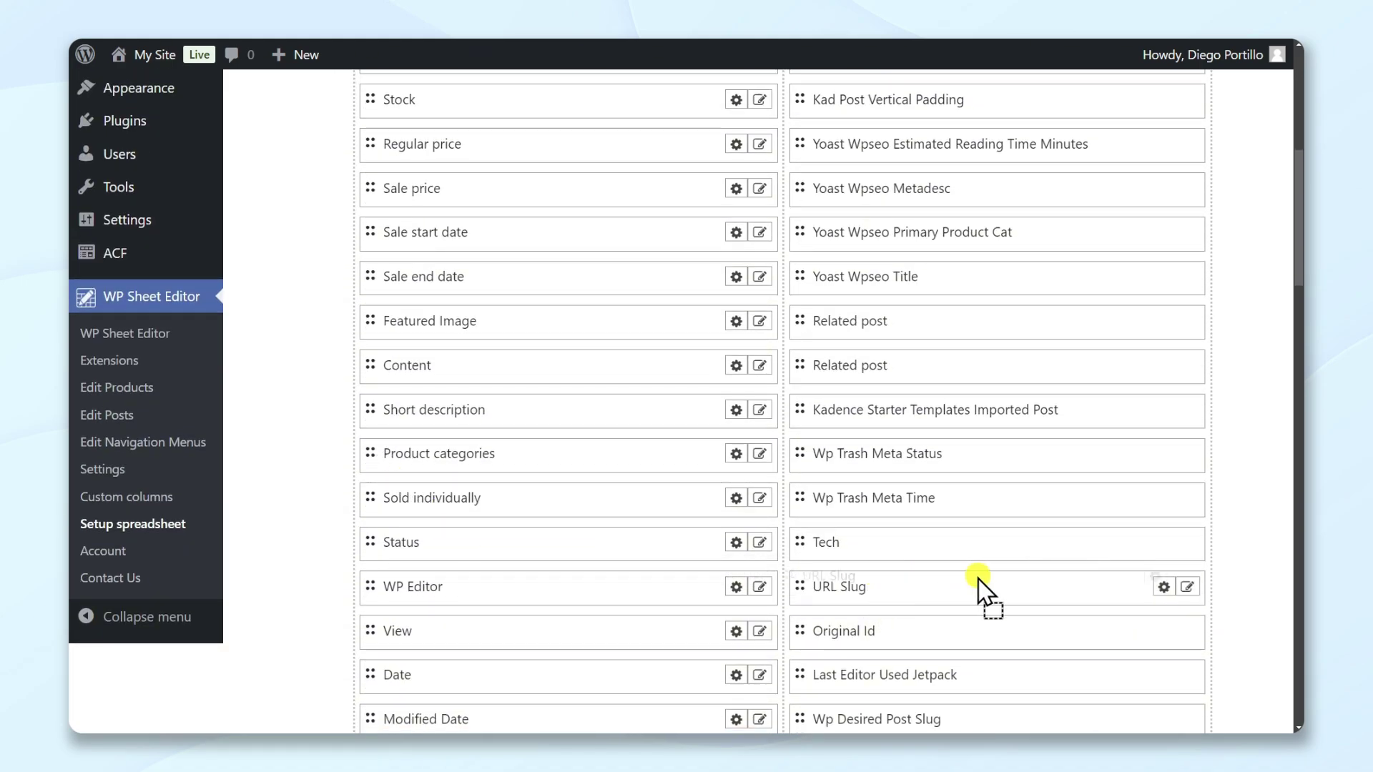
{"action": "left_click_drag", "start_coordinate": [555, 589], "coordinate": [903, 595]}
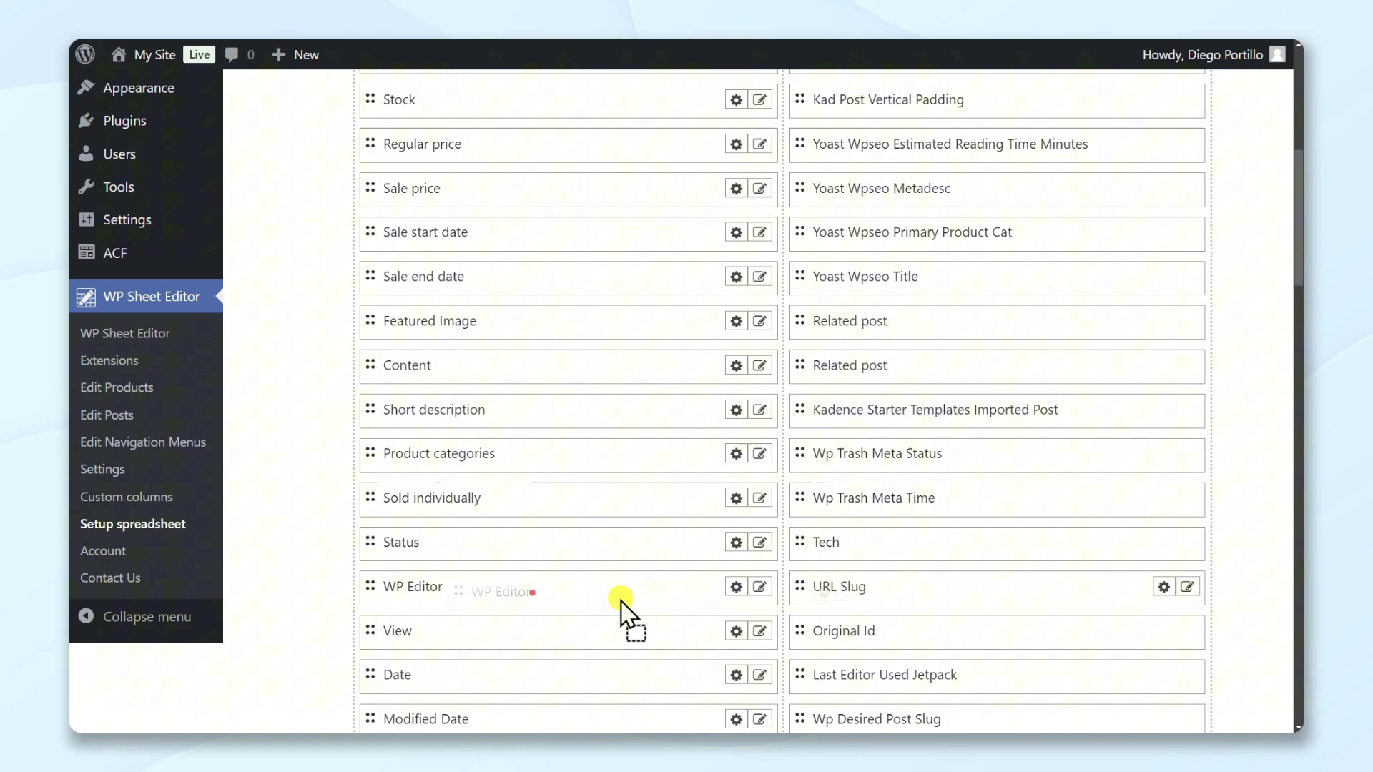
{"action": "scroll", "coordinate": [902, 595], "scroll_direction": "down", "scroll_amount": 5}
{"action": "scroll", "coordinate": [901, 596], "scroll_direction": "down", "scroll_amount": 5}
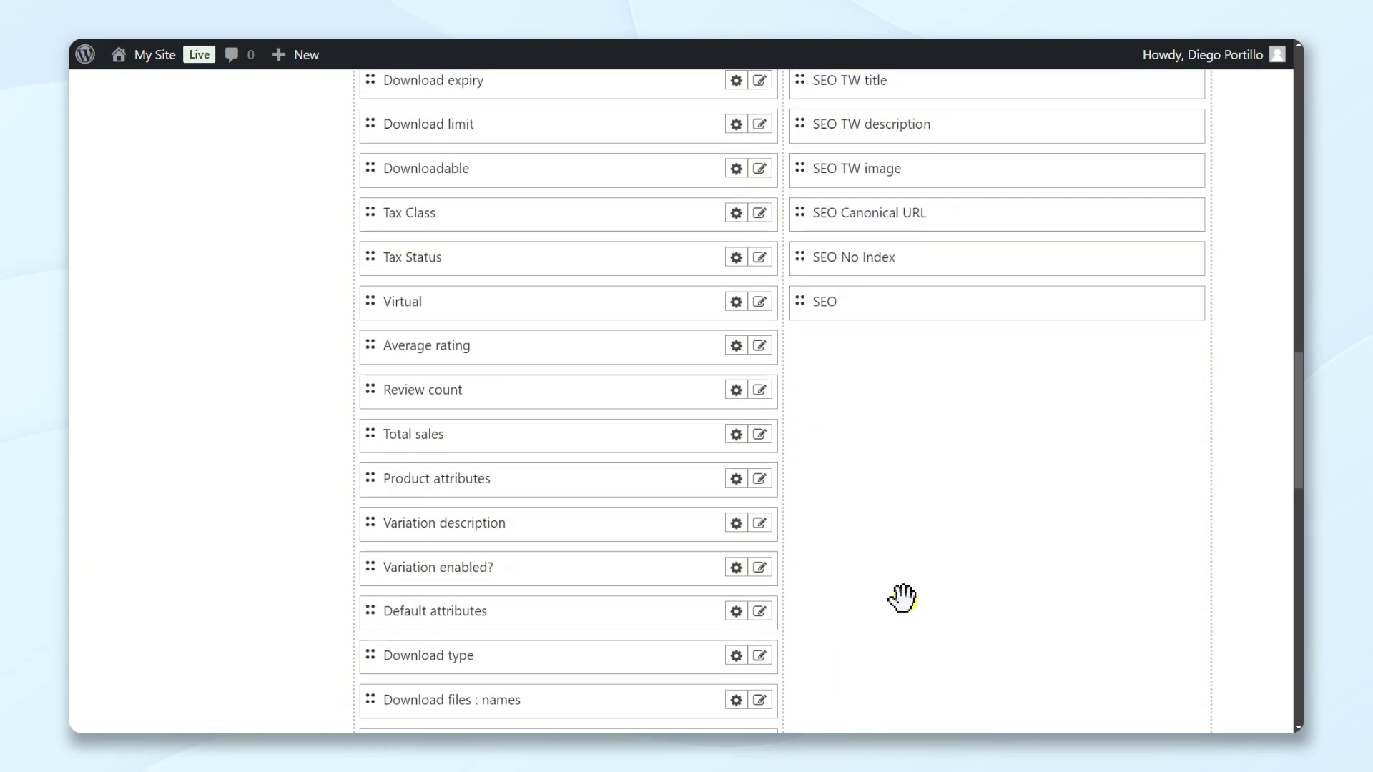
{"action": "scroll", "coordinate": [903, 595], "scroll_direction": "down", "scroll_amount": 5}
{"action": "scroll", "coordinate": [904, 601], "scroll_direction": "down", "scroll_amount": 3}
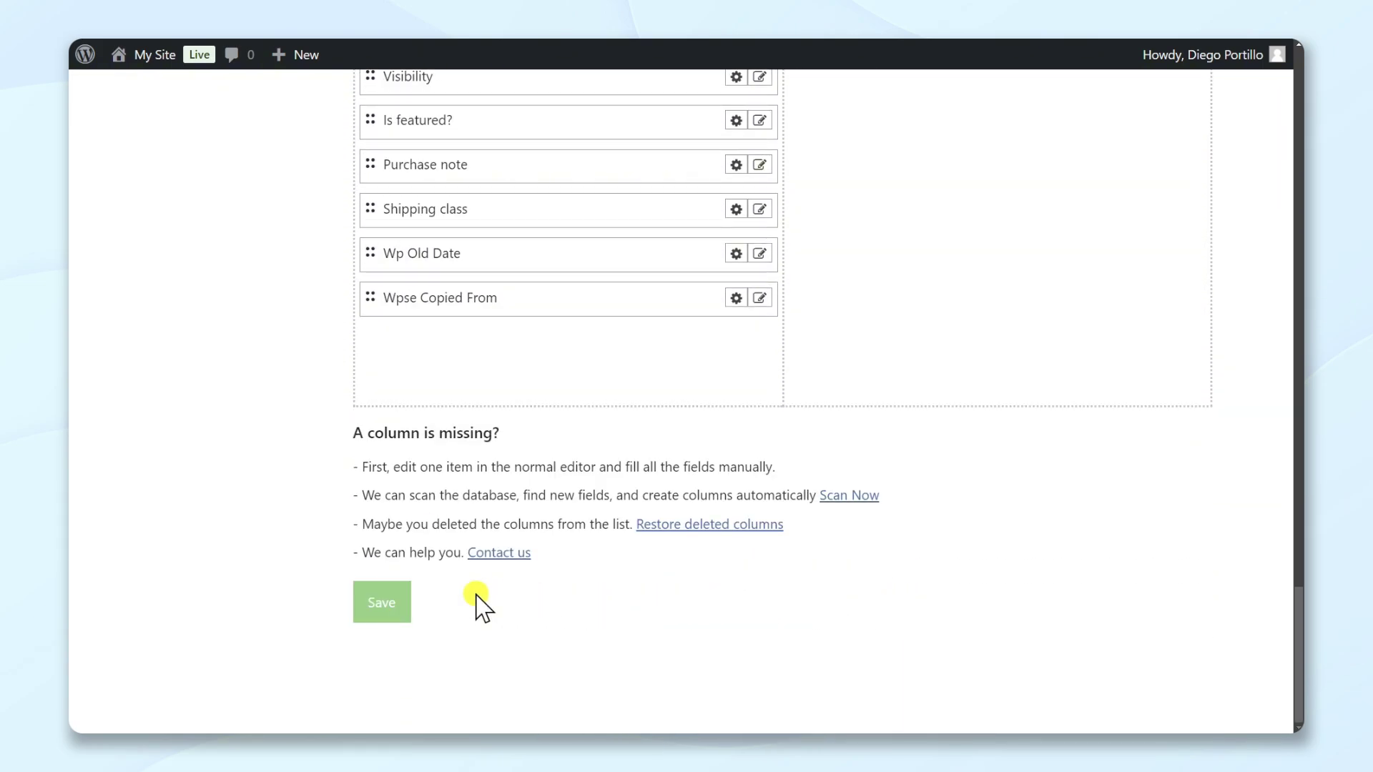
{"action": "left_click", "coordinate": [397, 607]}
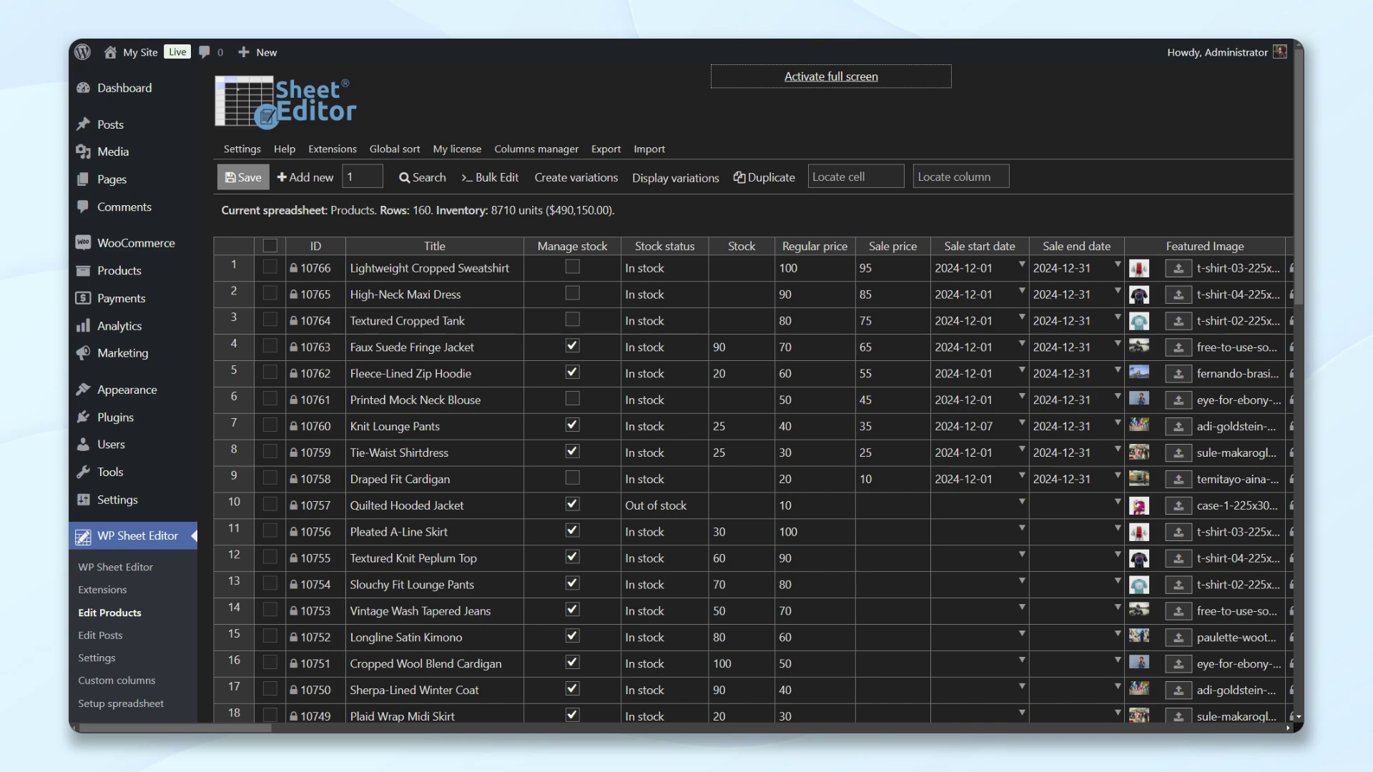
Step: Disable the Modified Date, URL Slug and WP Editor columns in the Columns manager
{"action": "left_click", "coordinate": [549, 154]}
{"action": "left_click_drag", "start_coordinate": [475, 567], "coordinate": [866, 320]}
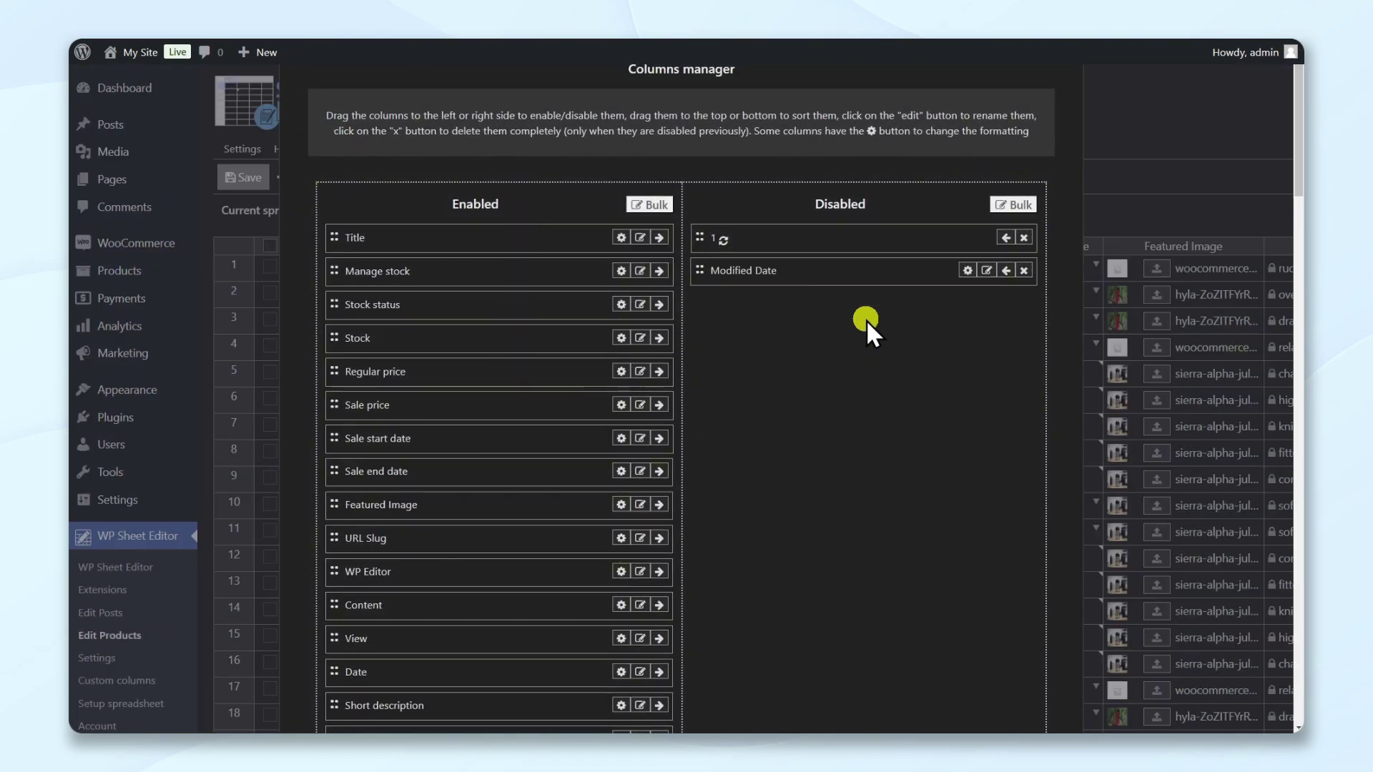
{"action": "left_click_drag", "start_coordinate": [420, 546], "coordinate": [798, 354]}
{"action": "left_click_drag", "start_coordinate": [439, 547], "coordinate": [845, 394]}
Step: Rename Title to Product title, name the group My setup and apply the settings
{"action": "left_click", "coordinate": [640, 245]}
{"action": "type", "text": "Product ti"}
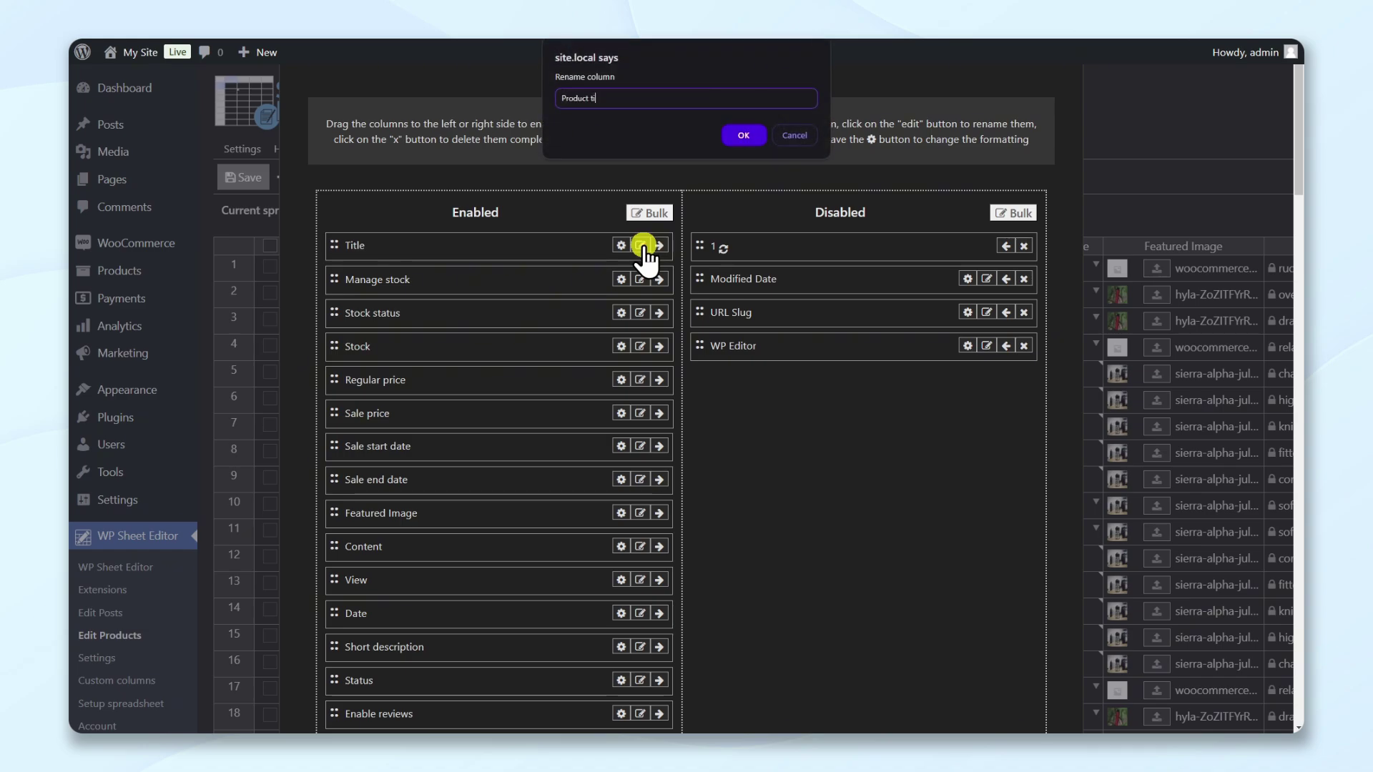
{"action": "type", "text": "tle"}
{"action": "left_click", "coordinate": [740, 135]}
{"action": "scroll", "coordinate": [733, 140], "scroll_direction": "down", "scroll_amount": 5}
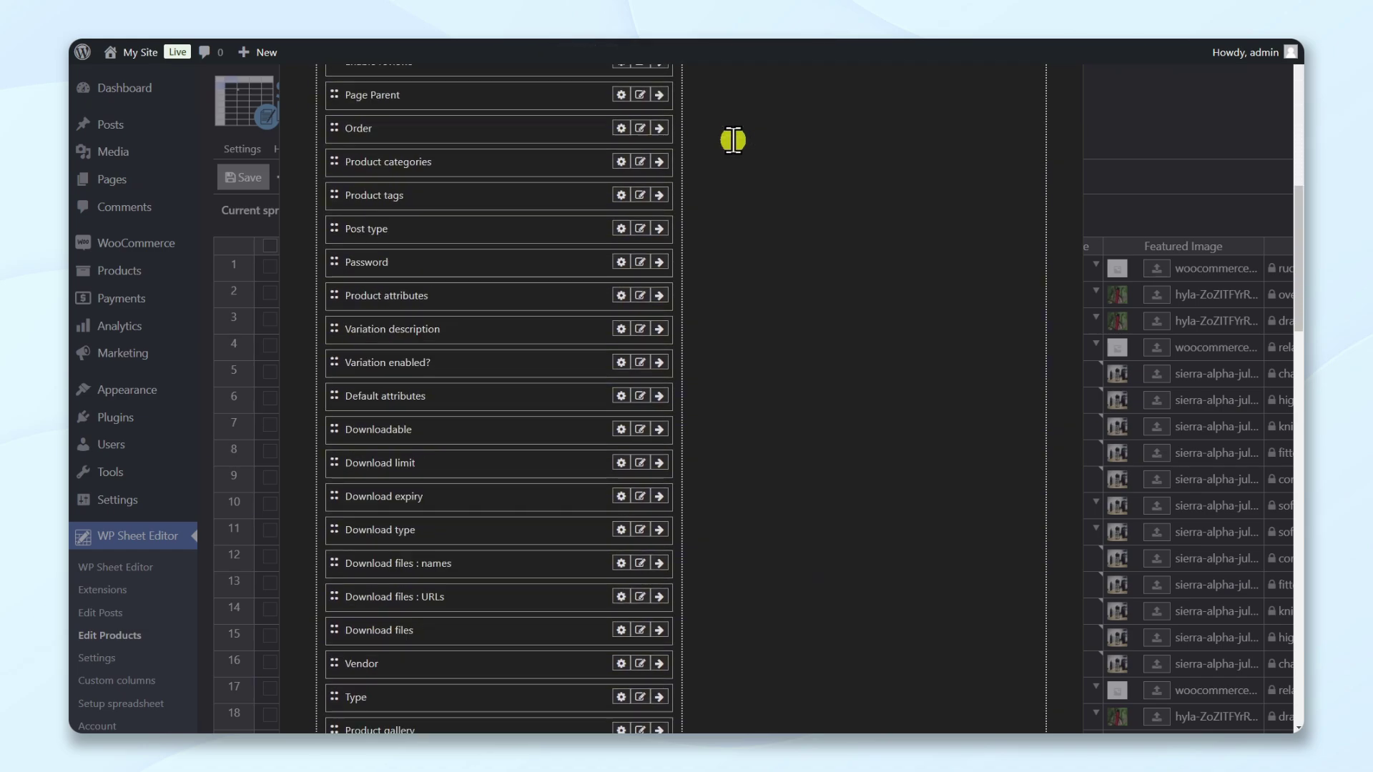
{"action": "scroll", "coordinate": [733, 140], "scroll_direction": "down", "scroll_amount": 10}
{"action": "scroll", "coordinate": [731, 141], "scroll_direction": "down", "scroll_amount": 5}
{"action": "left_click", "coordinate": [637, 633]}
{"action": "type", "text": "M"}
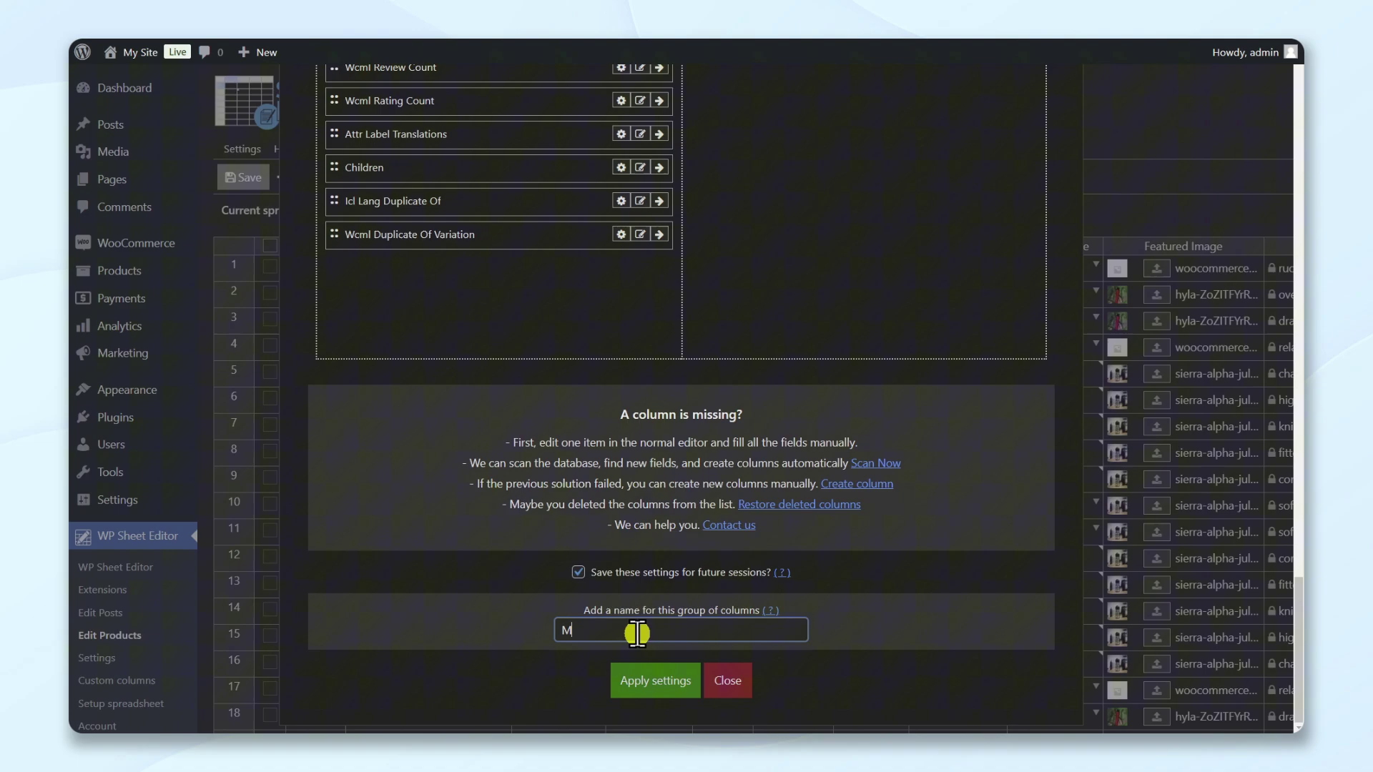
{"action": "type", "text": "y setup"}
{"action": "left_click", "coordinate": [665, 678]}
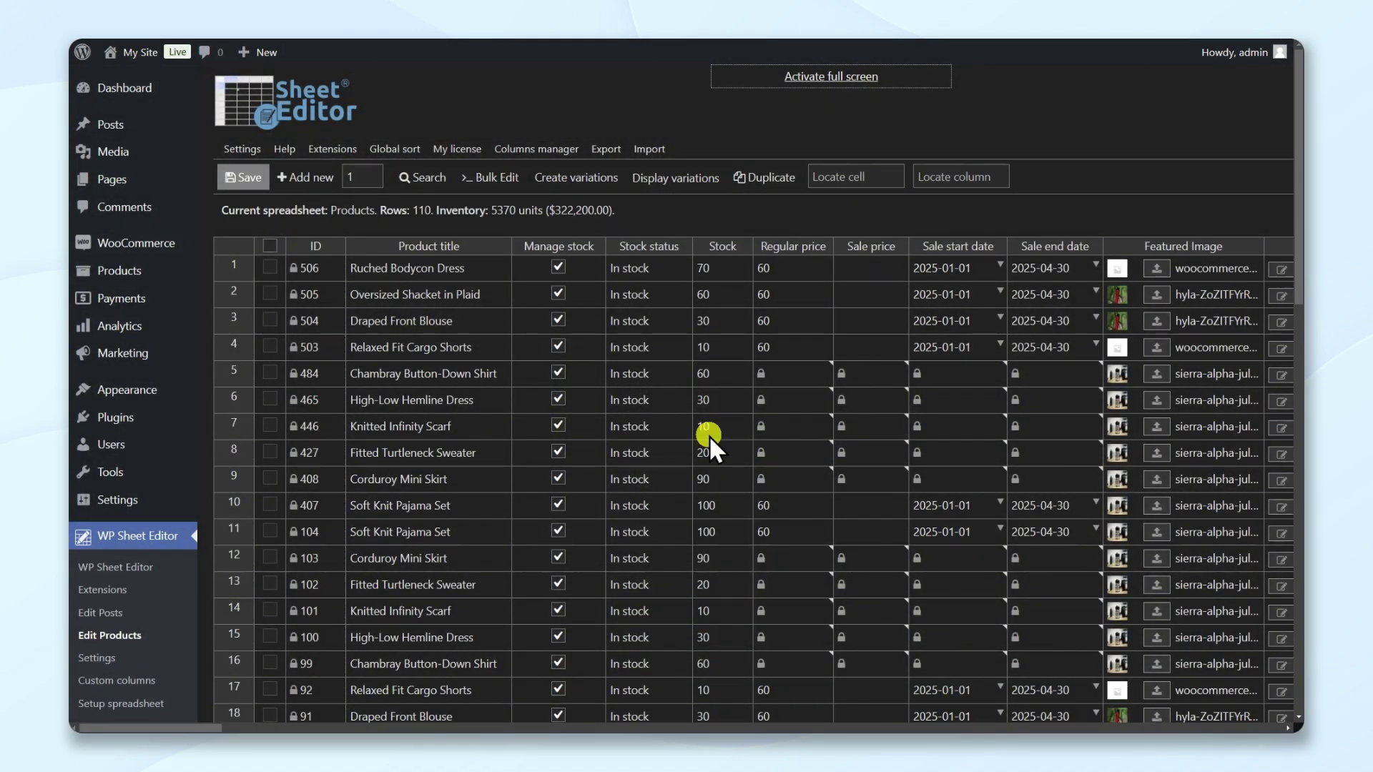
Step: Globally sort all products by SKU ascending
{"action": "left_click", "coordinate": [400, 155]}
{"action": "left_click", "coordinate": [399, 170]}
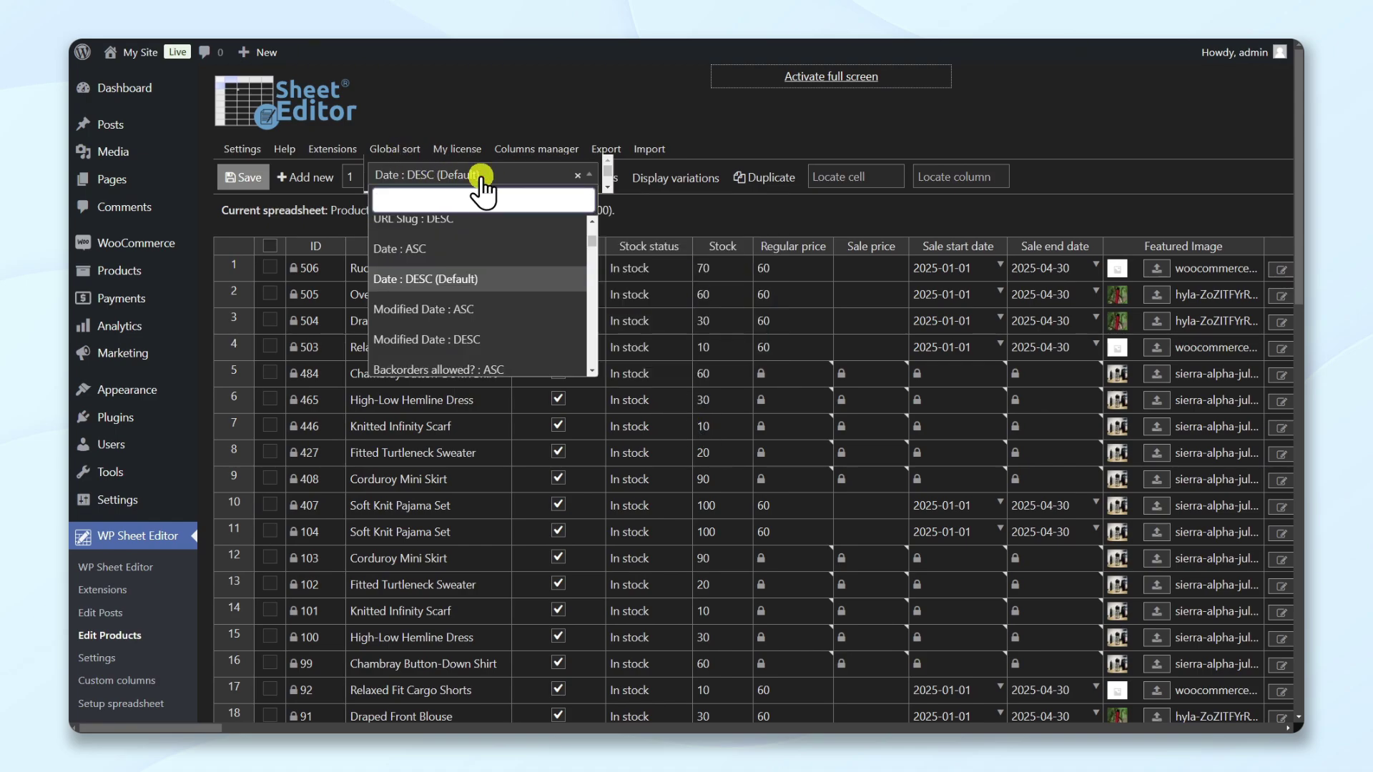
{"action": "scroll", "coordinate": [522, 257], "scroll_direction": "up", "scroll_amount": 3}
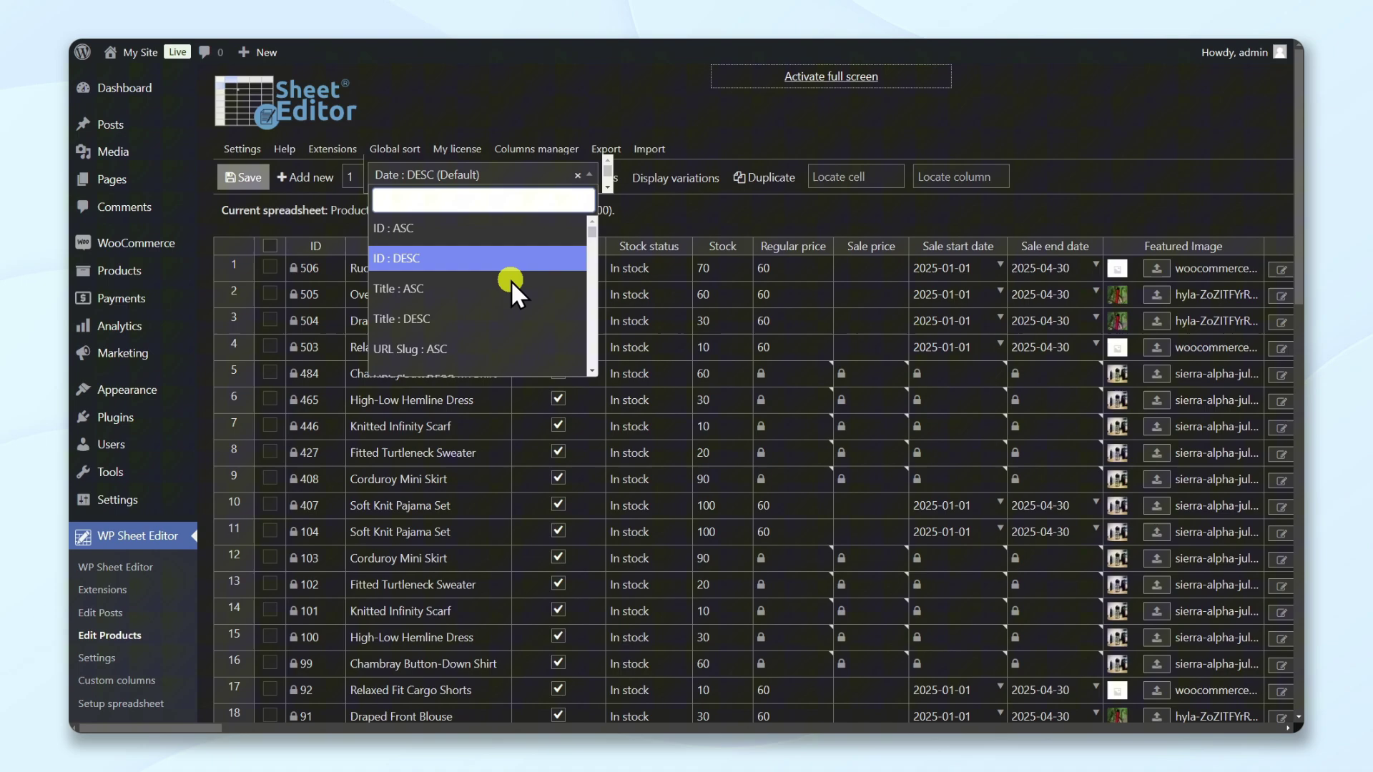
{"action": "scroll", "coordinate": [511, 281], "scroll_direction": "down", "scroll_amount": 2}
{"action": "scroll", "coordinate": [513, 304], "scroll_direction": "down", "scroll_amount": 5}
{"action": "scroll", "coordinate": [513, 302], "scroll_direction": "down", "scroll_amount": 3}
{"action": "scroll", "coordinate": [513, 302], "scroll_direction": "down", "scroll_amount": 3}
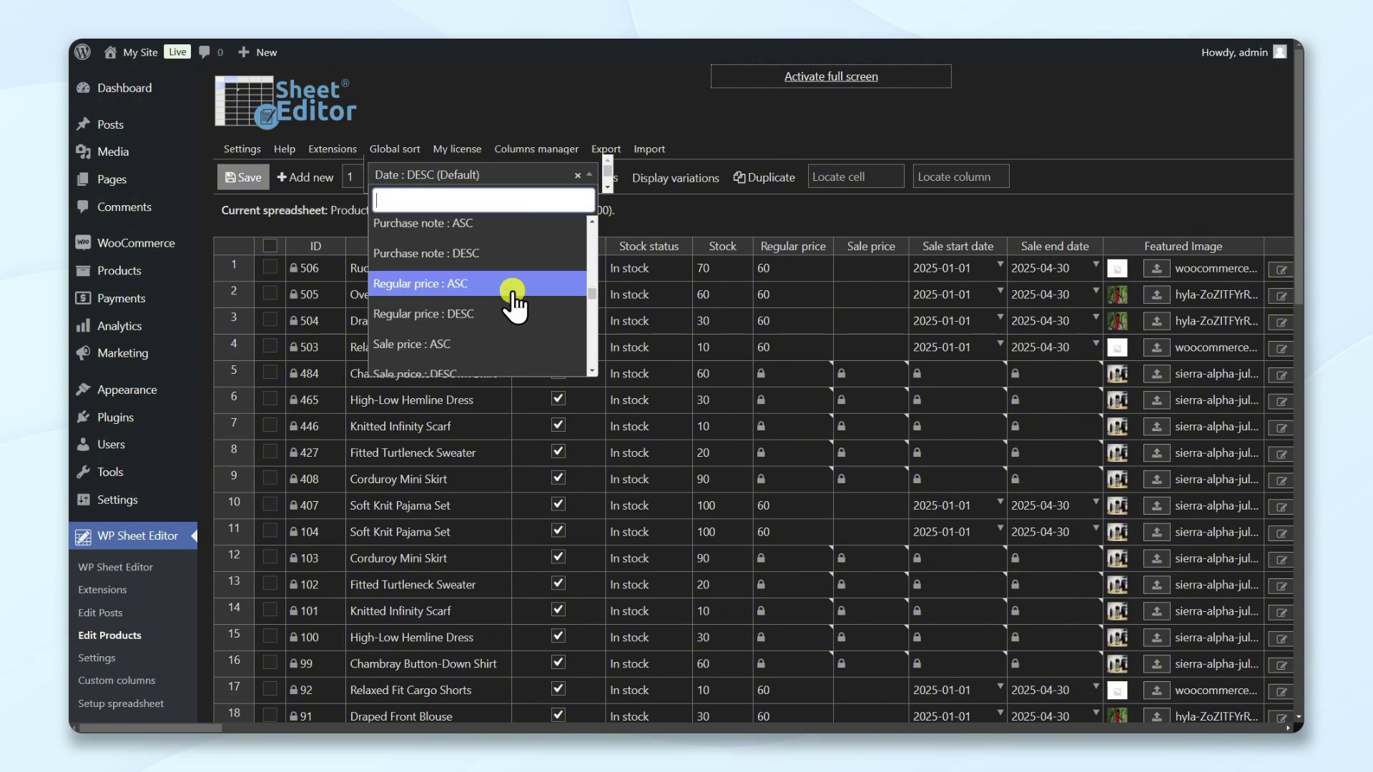
{"action": "scroll", "coordinate": [513, 300], "scroll_direction": "down", "scroll_amount": 2}
{"action": "scroll", "coordinate": [516, 292], "scroll_direction": "down", "scroll_amount": 1}
{"action": "scroll", "coordinate": [513, 284], "scroll_direction": "up", "scroll_amount": 1}
{"action": "left_click", "coordinate": [512, 280]}
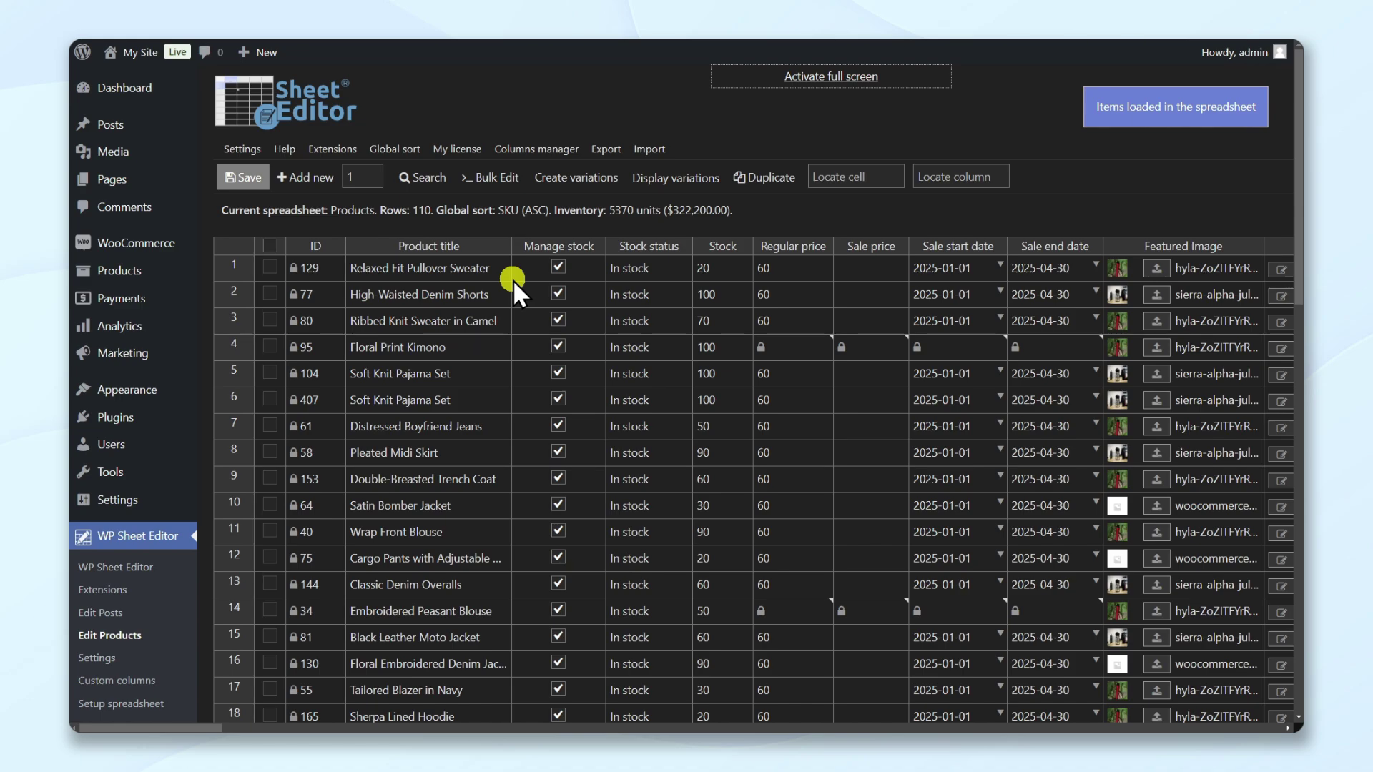
Step: Locate the Floral Print Kimono cell and jump to the SKU column
{"action": "left_click", "coordinate": [880, 185]}
{"action": "type", "text": "kimono"}
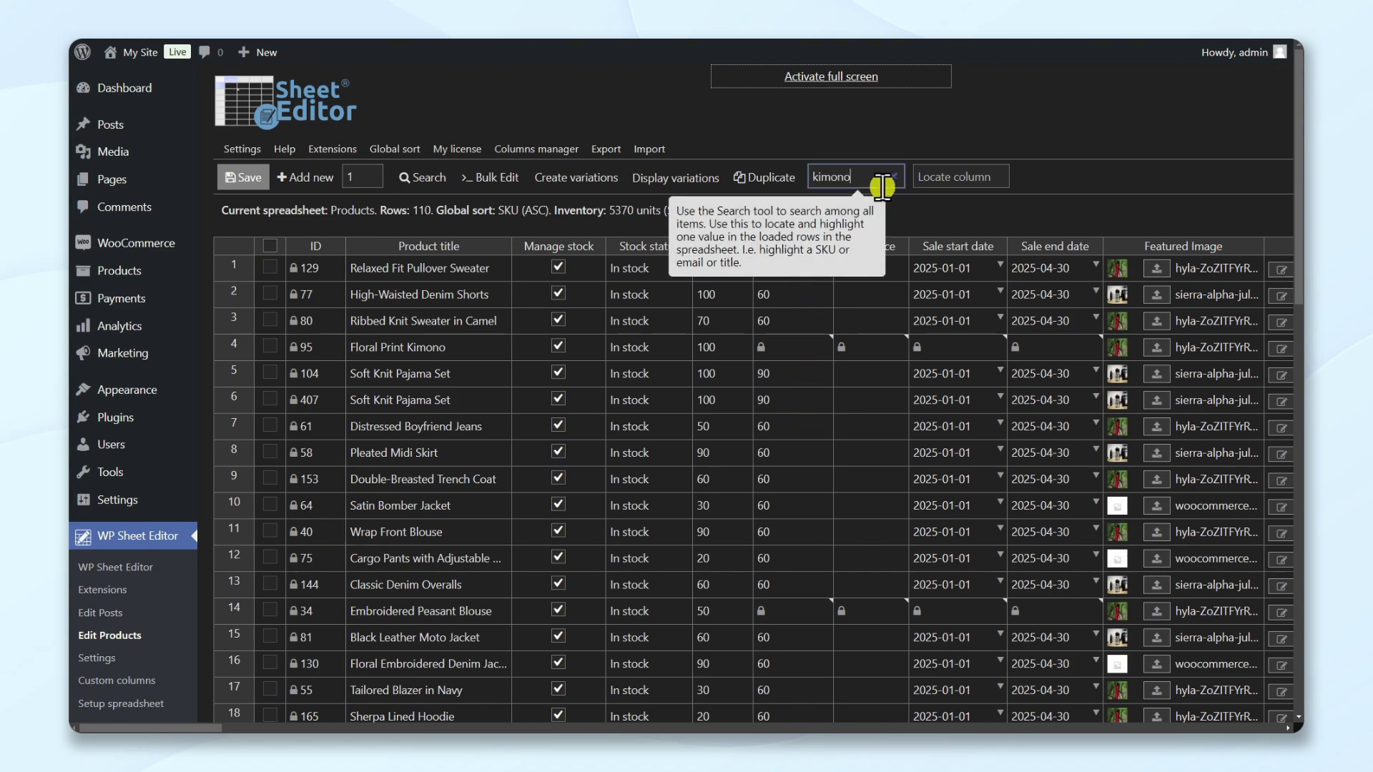
{"action": "left_click", "coordinate": [499, 349]}
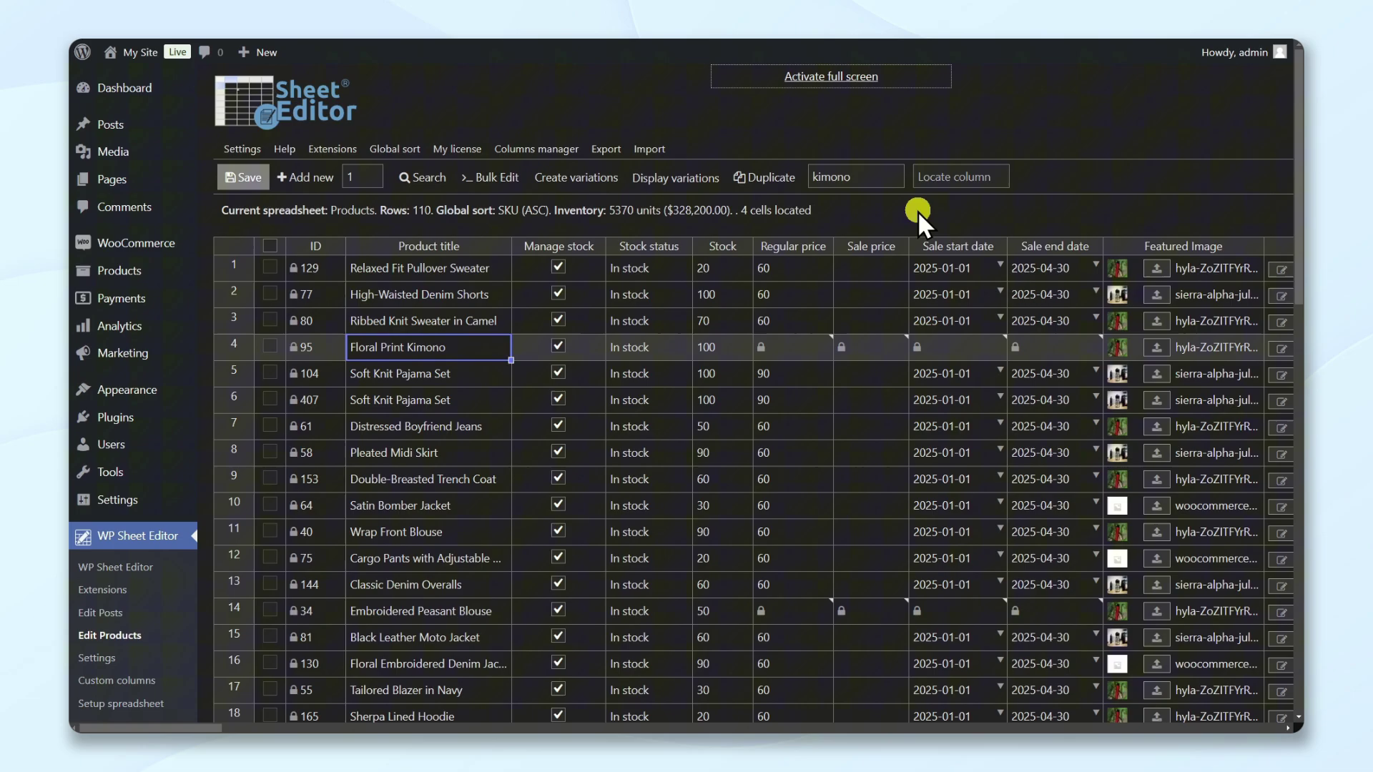
{"action": "left_click", "coordinate": [960, 180]}
{"action": "type", "text": "SKU"}
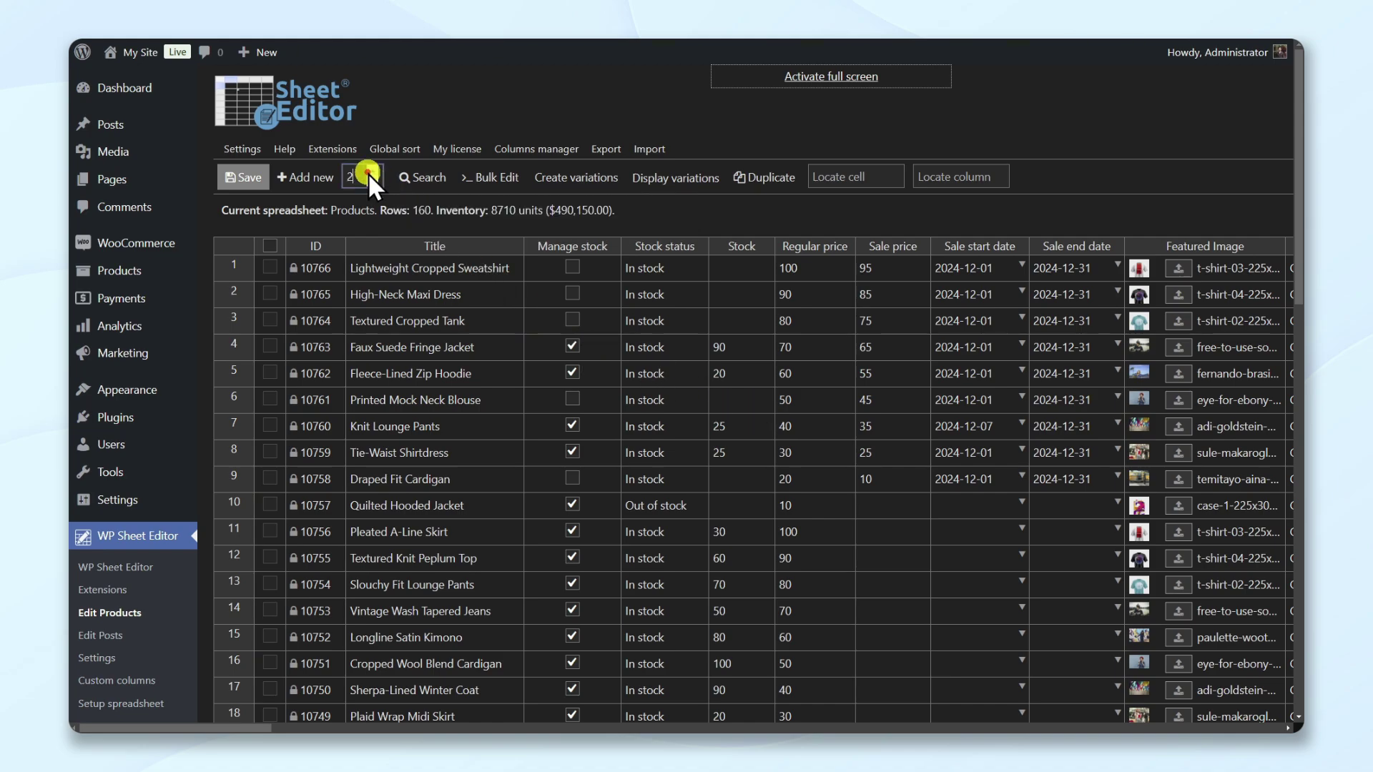
Step: Add four new products and give My product 01 the red-haired woman photo as featured image
{"action": "left_click", "coordinate": [308, 179]}
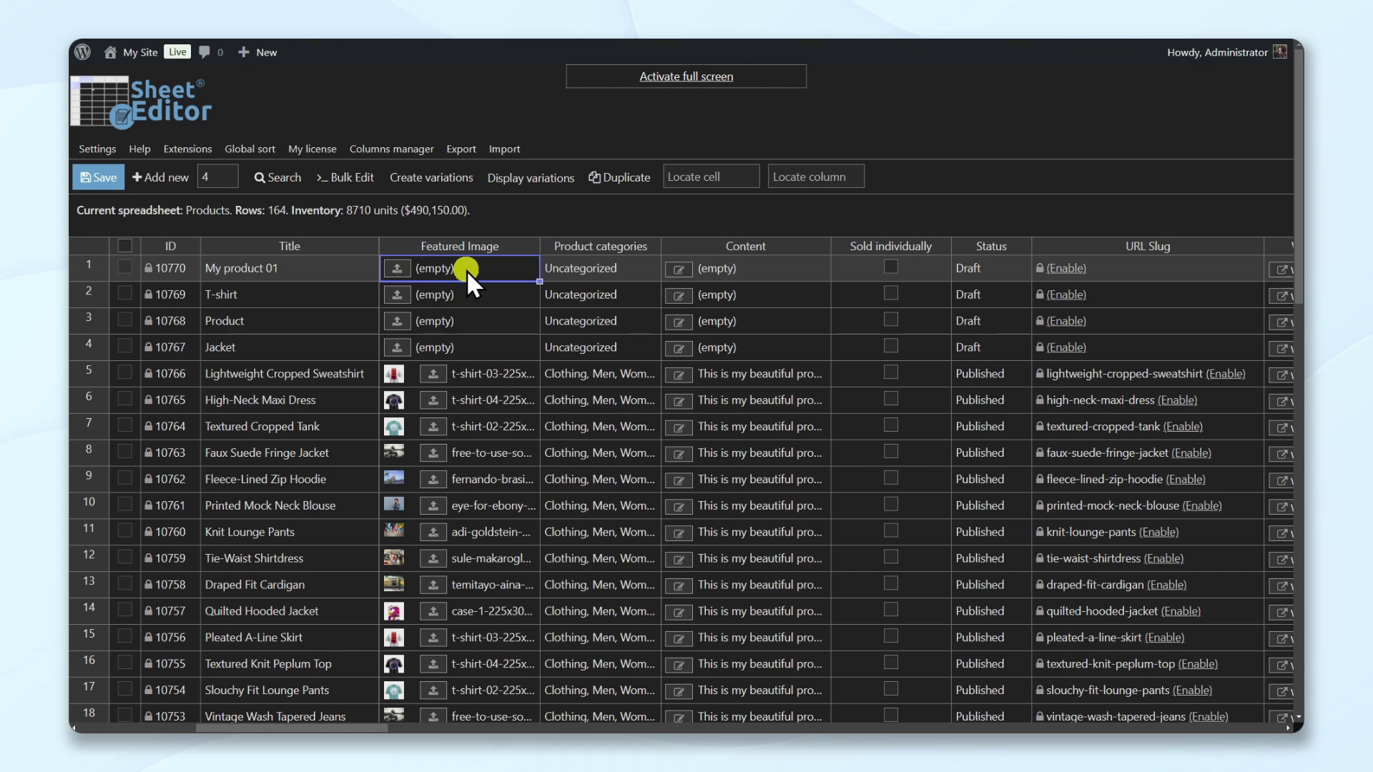
{"action": "left_click", "coordinate": [397, 269]}
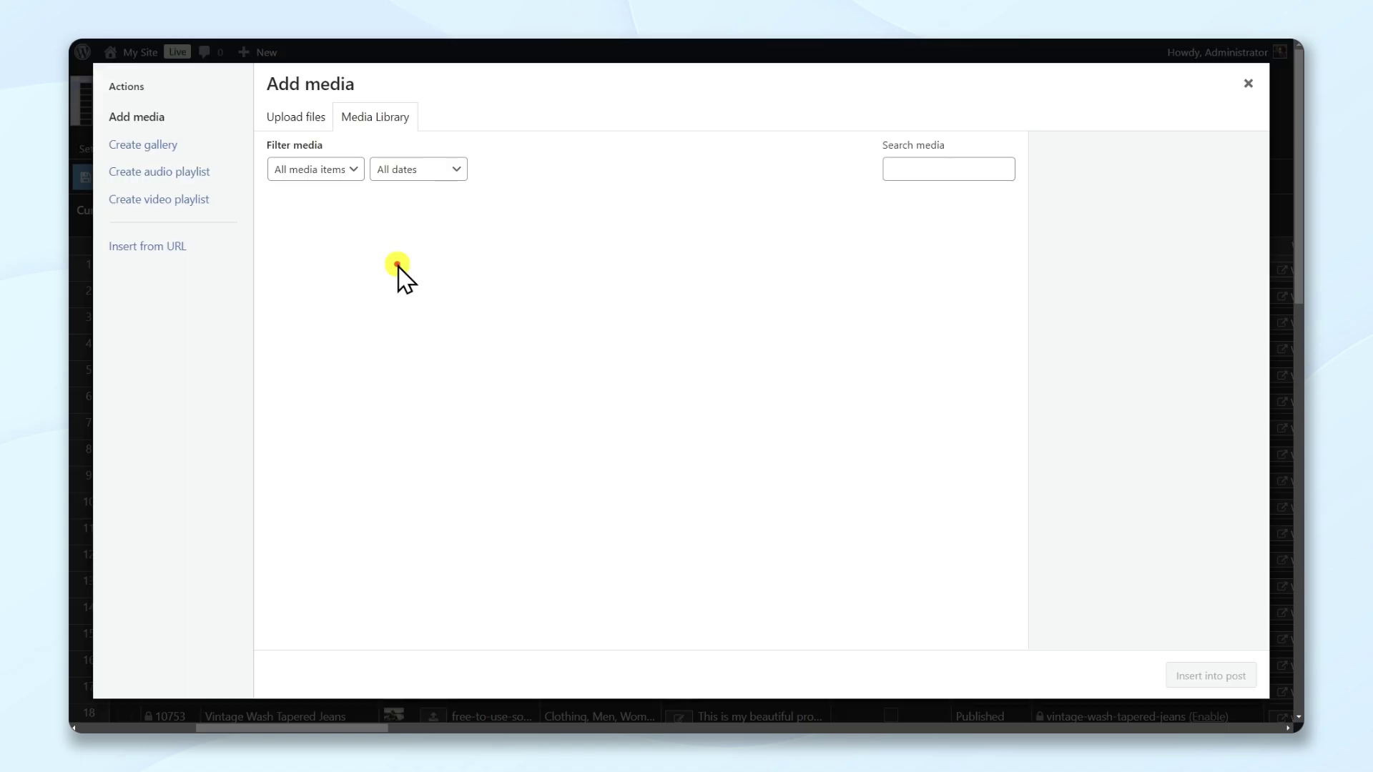
{"action": "left_click", "coordinate": [944, 384]}
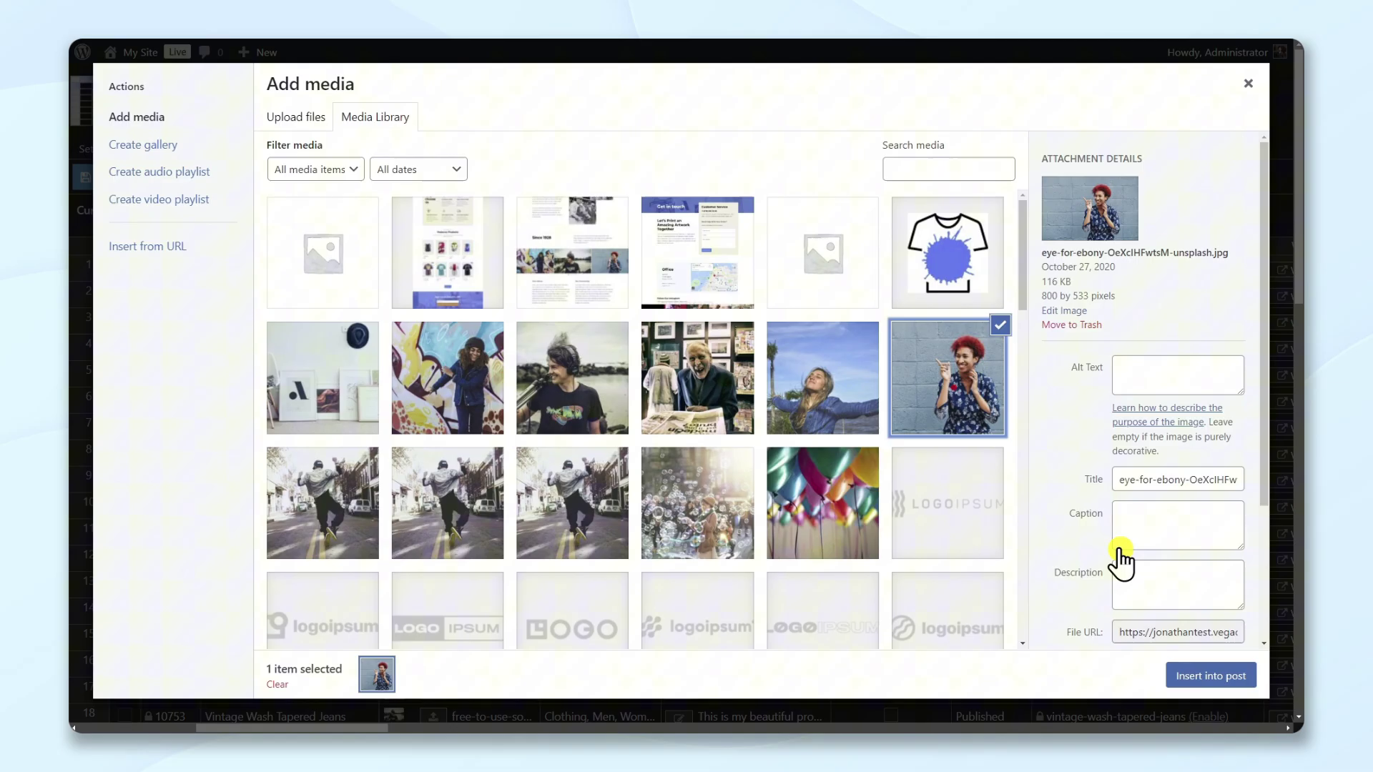
{"action": "left_click", "coordinate": [1189, 678]}
Step: Set My product 01's categories to Clothing and Women, removing Uncategorized
{"action": "double_click", "coordinate": [633, 269]}
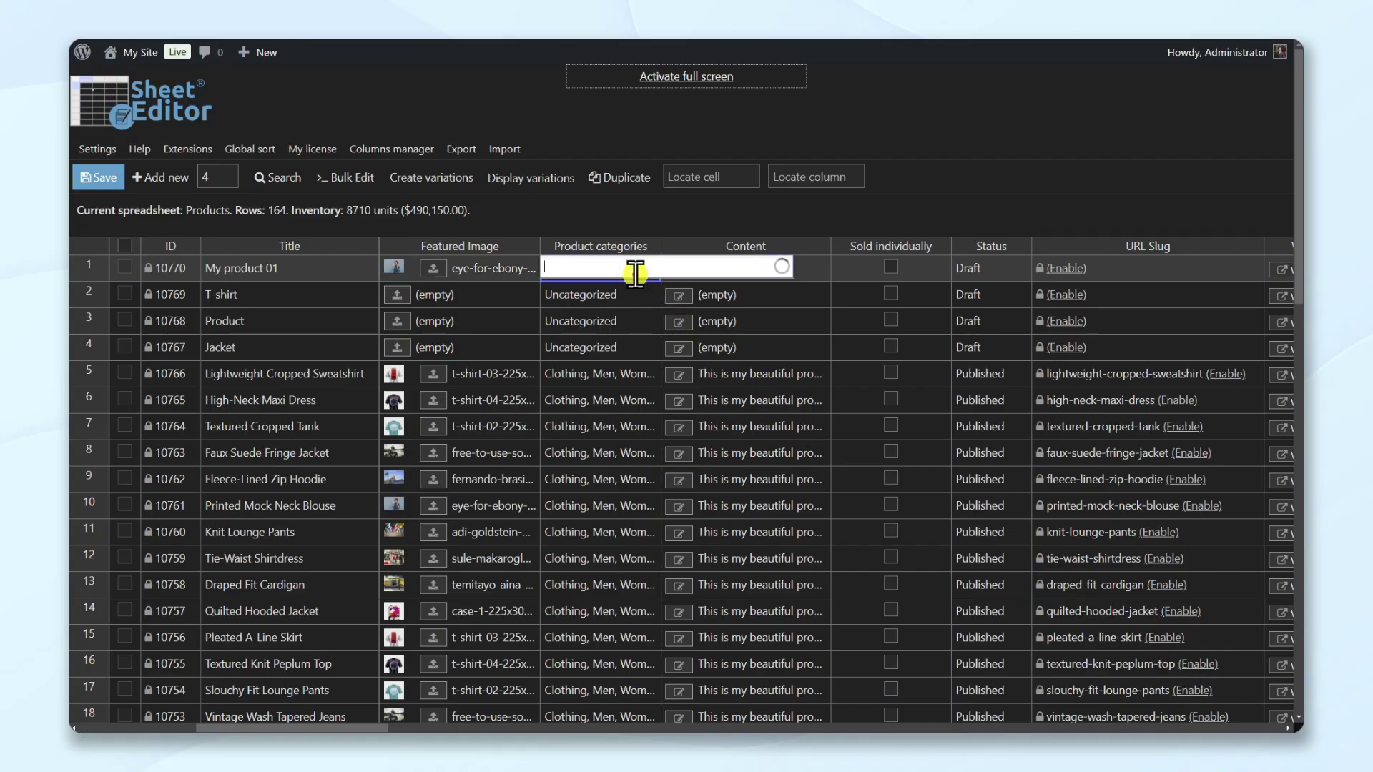
{"action": "left_click", "coordinate": [637, 285]}
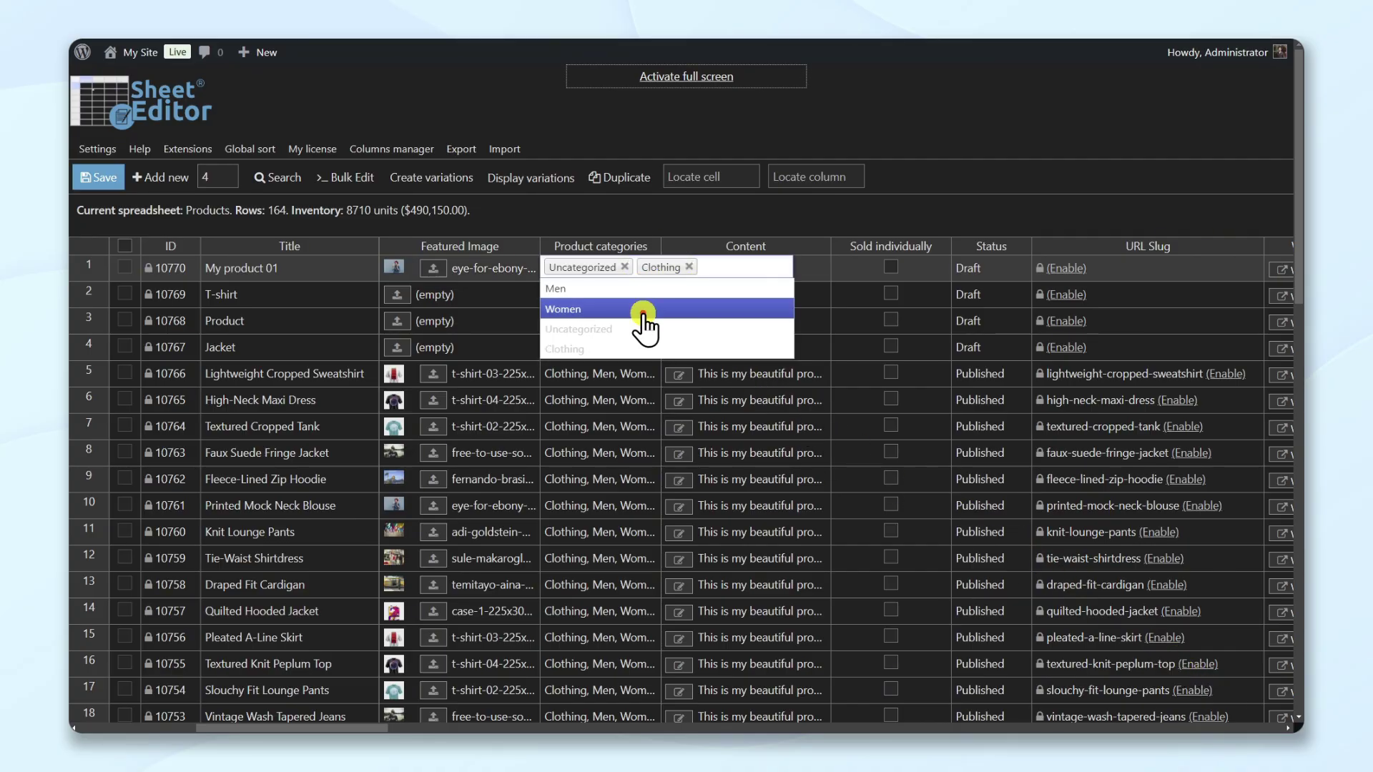
{"action": "left_click", "coordinate": [644, 308]}
{"action": "left_click", "coordinate": [628, 269]}
{"action": "left_click", "coordinate": [624, 296]}
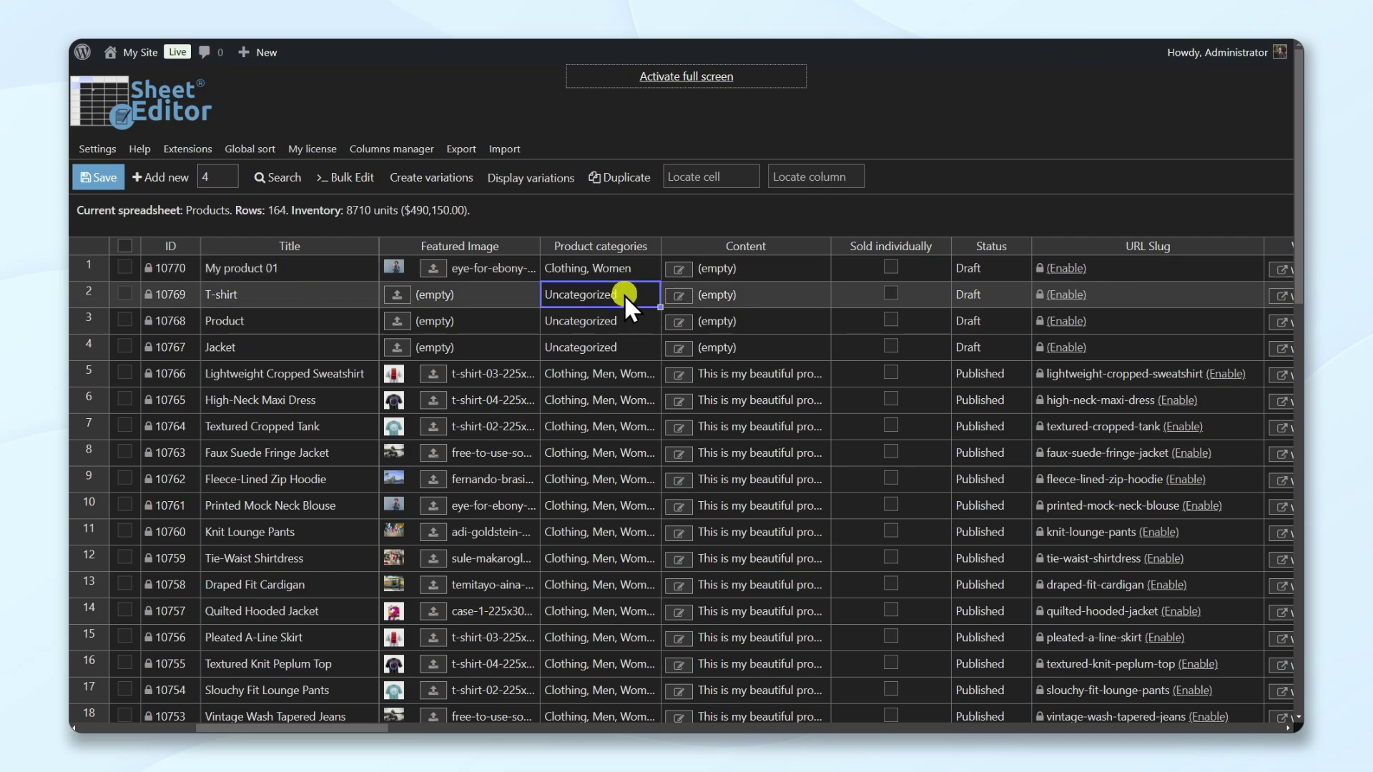
{"action": "left_click", "coordinate": [680, 269]}
{"action": "type", "text": "This is my product."}
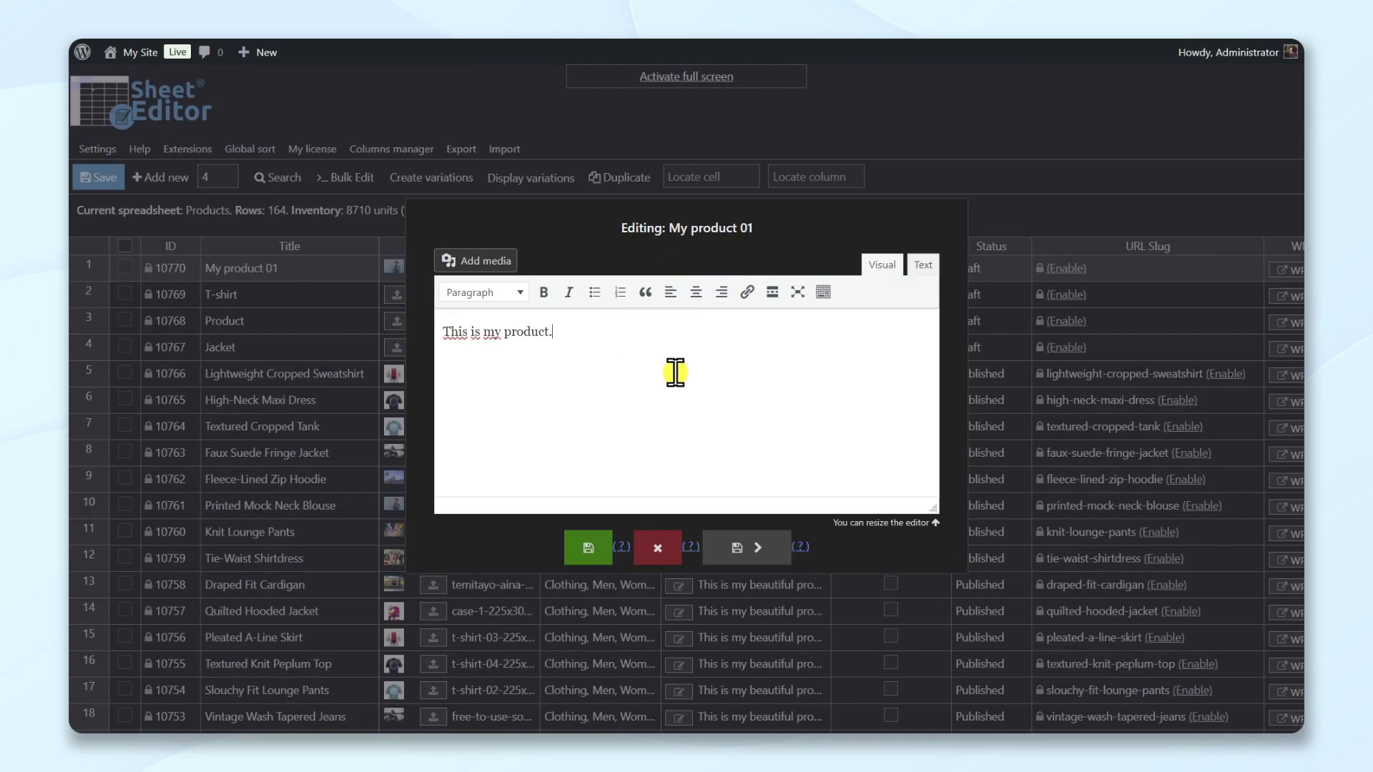
Step: Save My product 01's description, mark it sold individually, publish it and save all changes
{"action": "left_click", "coordinate": [602, 549]}
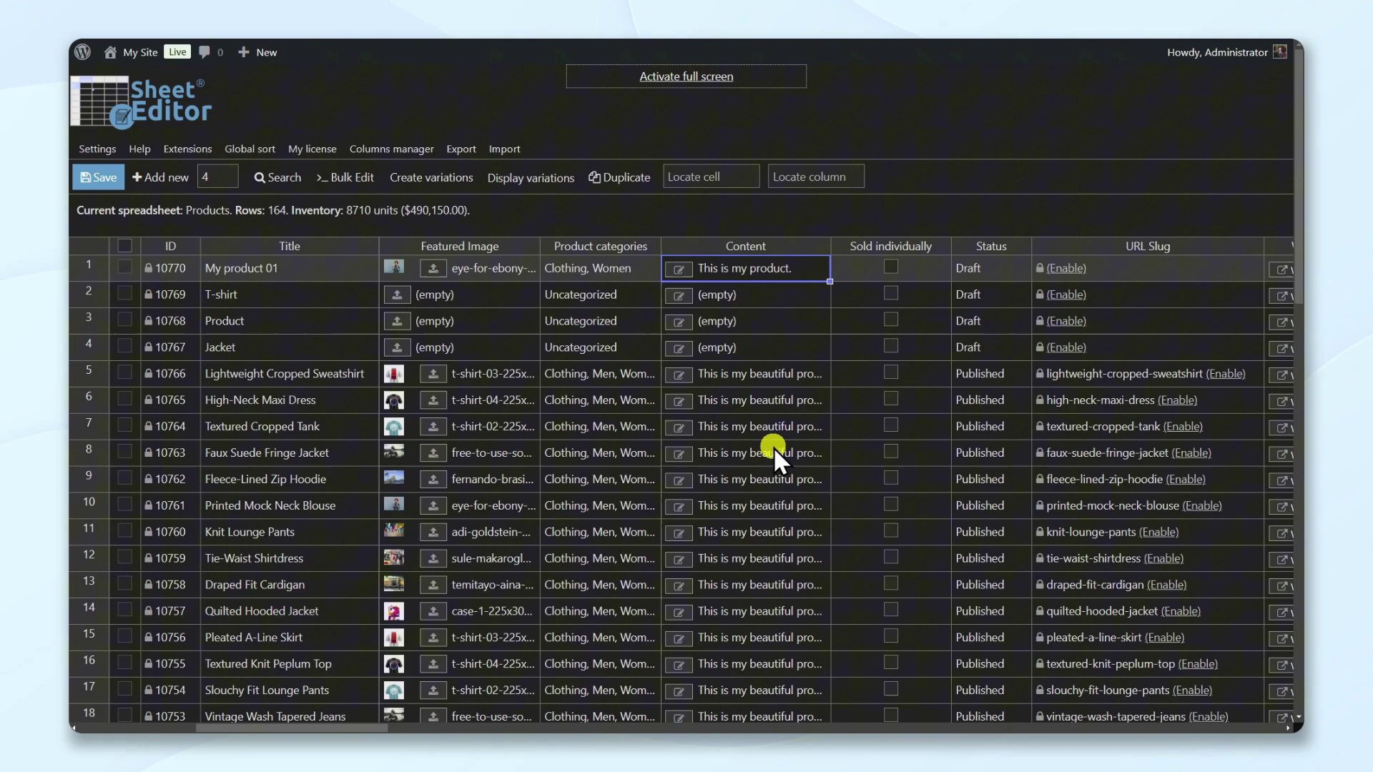
{"action": "left_click", "coordinate": [889, 269]}
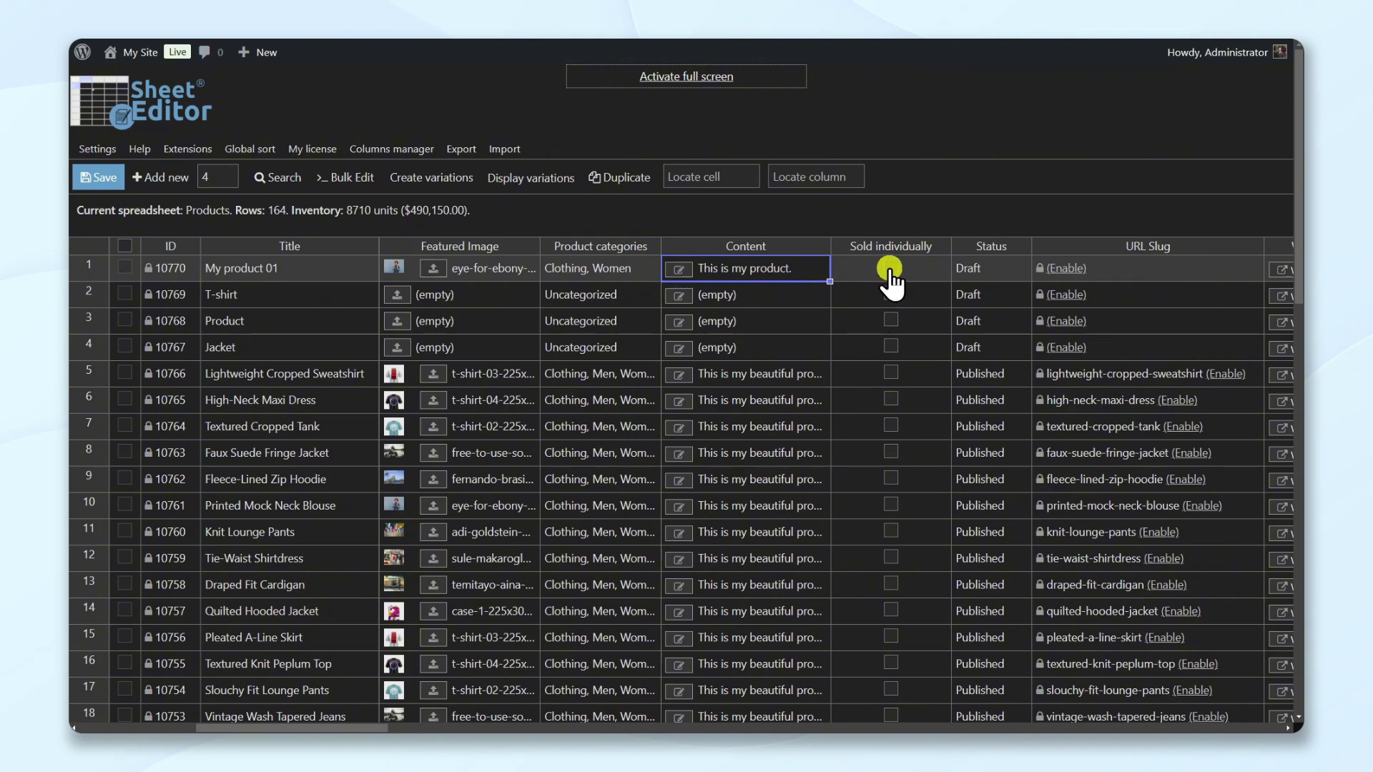
{"action": "left_click", "coordinate": [1004, 276]}
{"action": "left_click", "coordinate": [1002, 270]}
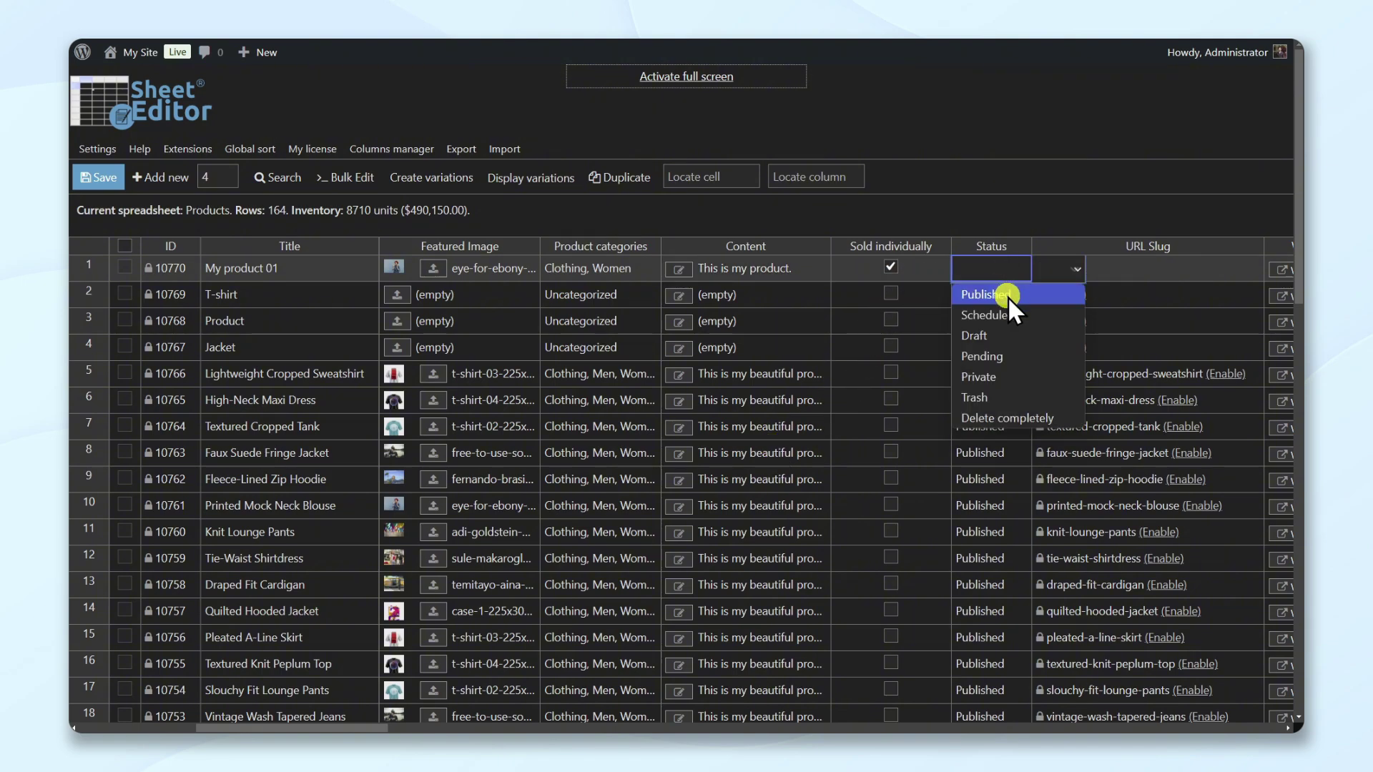
{"action": "left_click", "coordinate": [1012, 300]}
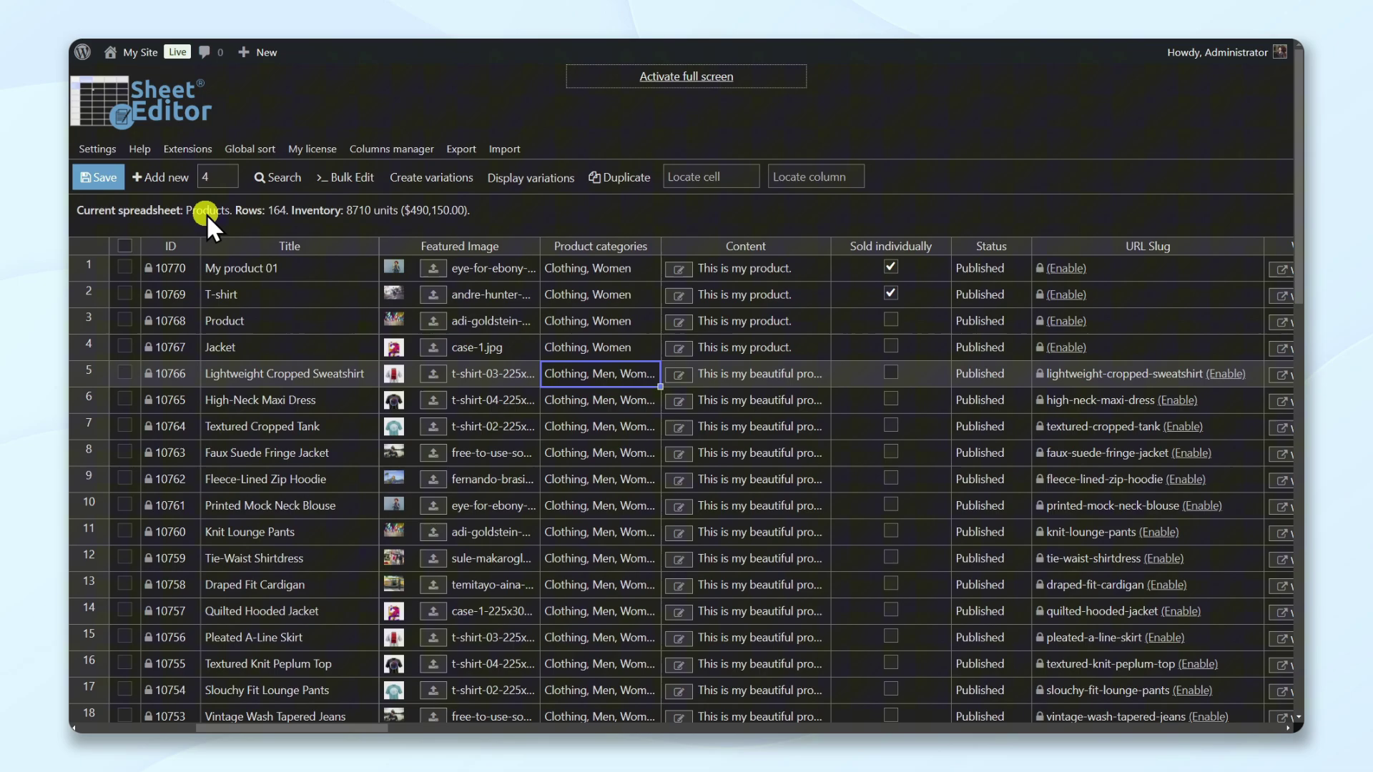
{"action": "left_click", "coordinate": [121, 184]}
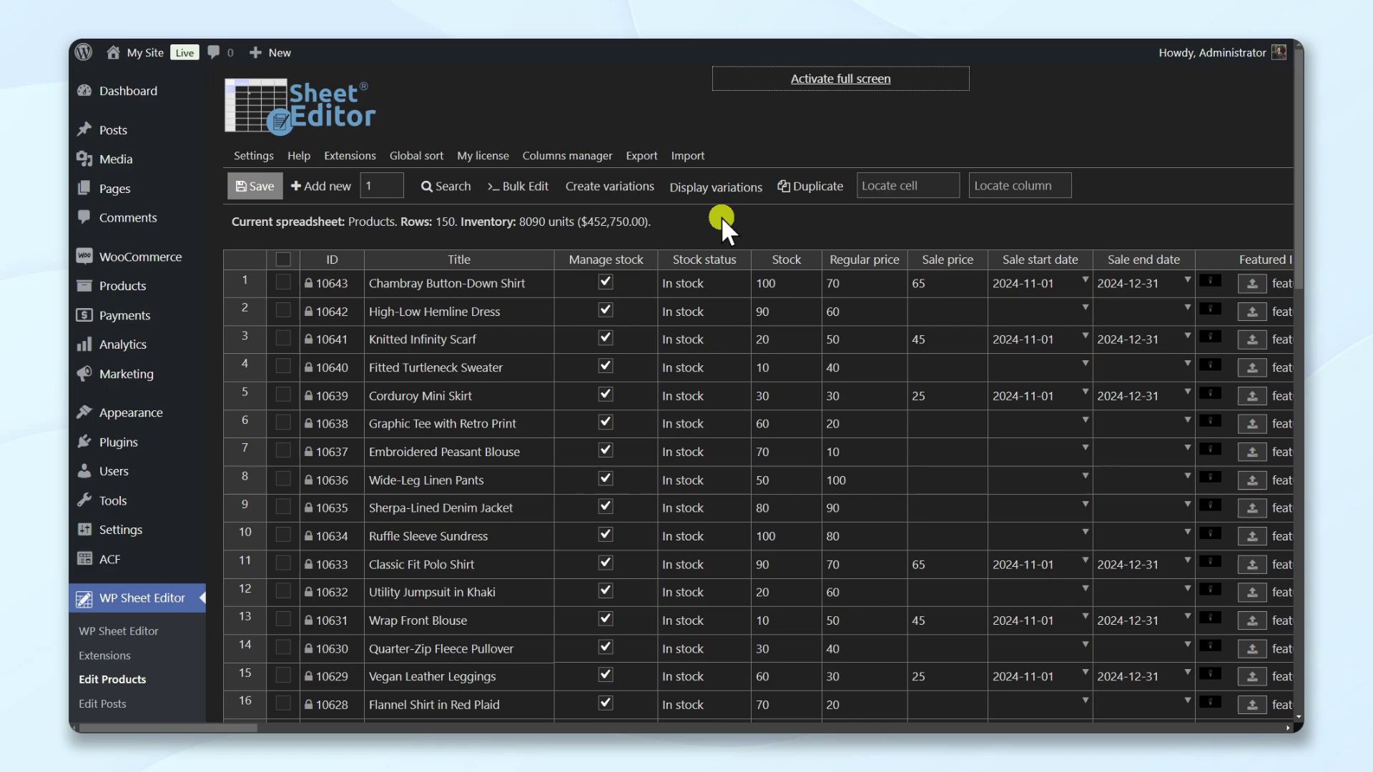
Step: Search by keyword T-shirt with the Women category and enable advanced filters
{"action": "left_click", "coordinate": [448, 187]}
{"action": "left_click", "coordinate": [522, 238]}
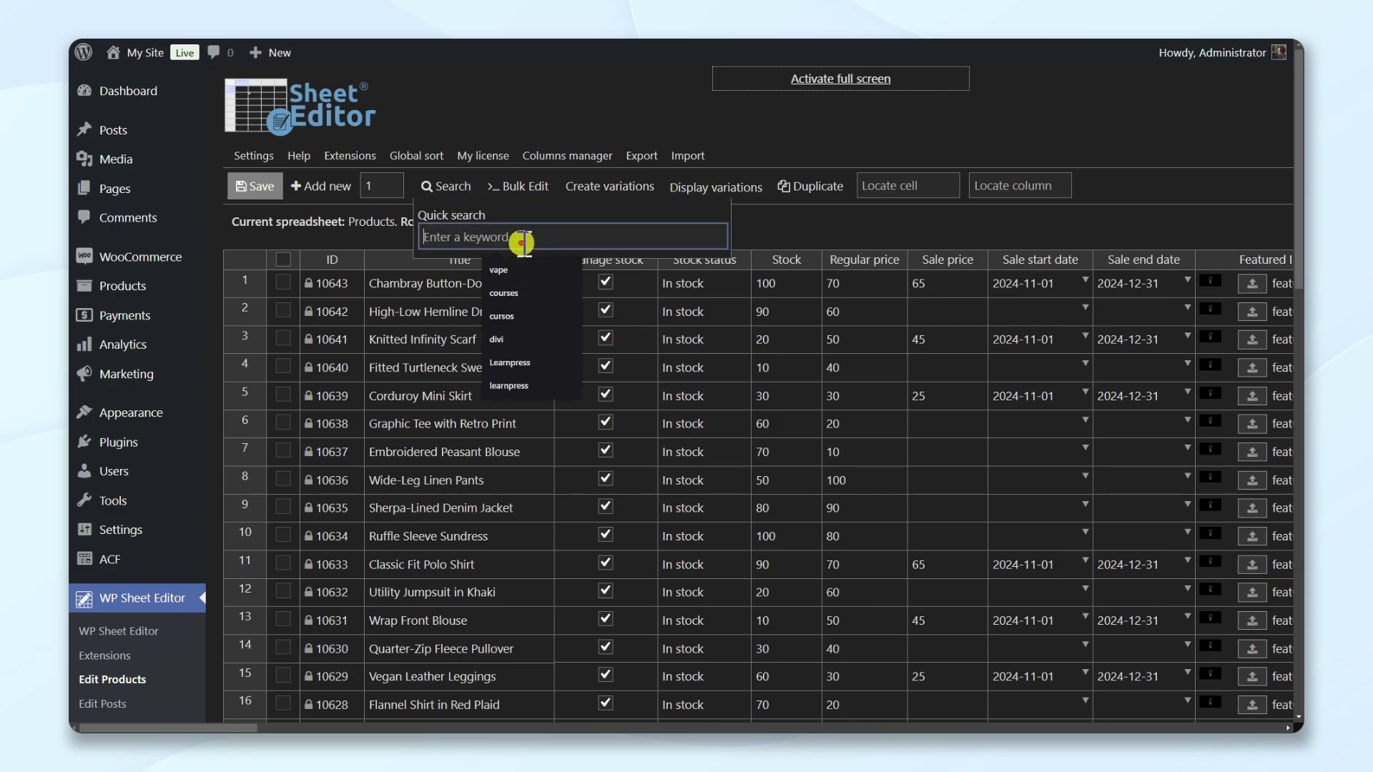
{"action": "type", "text": "shirt"}
{"action": "key", "text": "Return"}
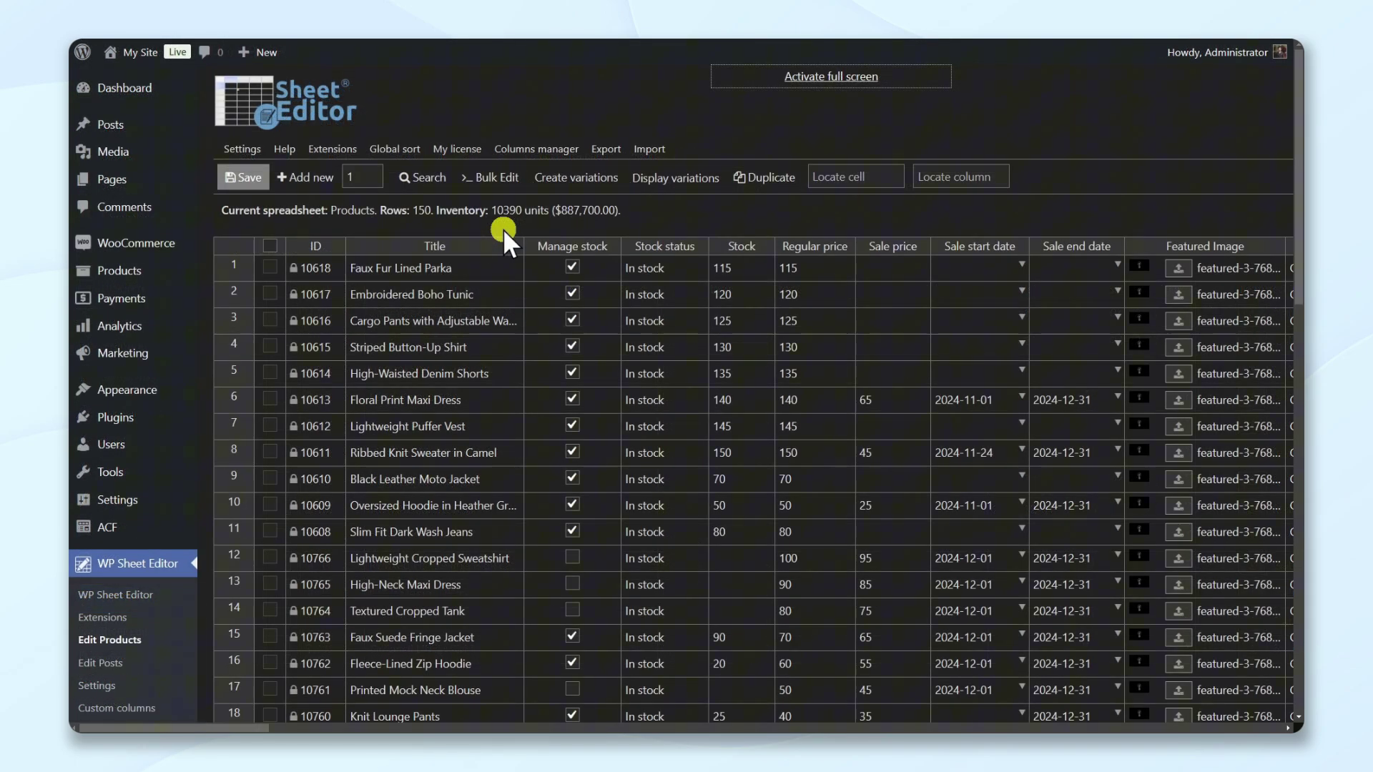
{"action": "left_click", "coordinate": [422, 181]}
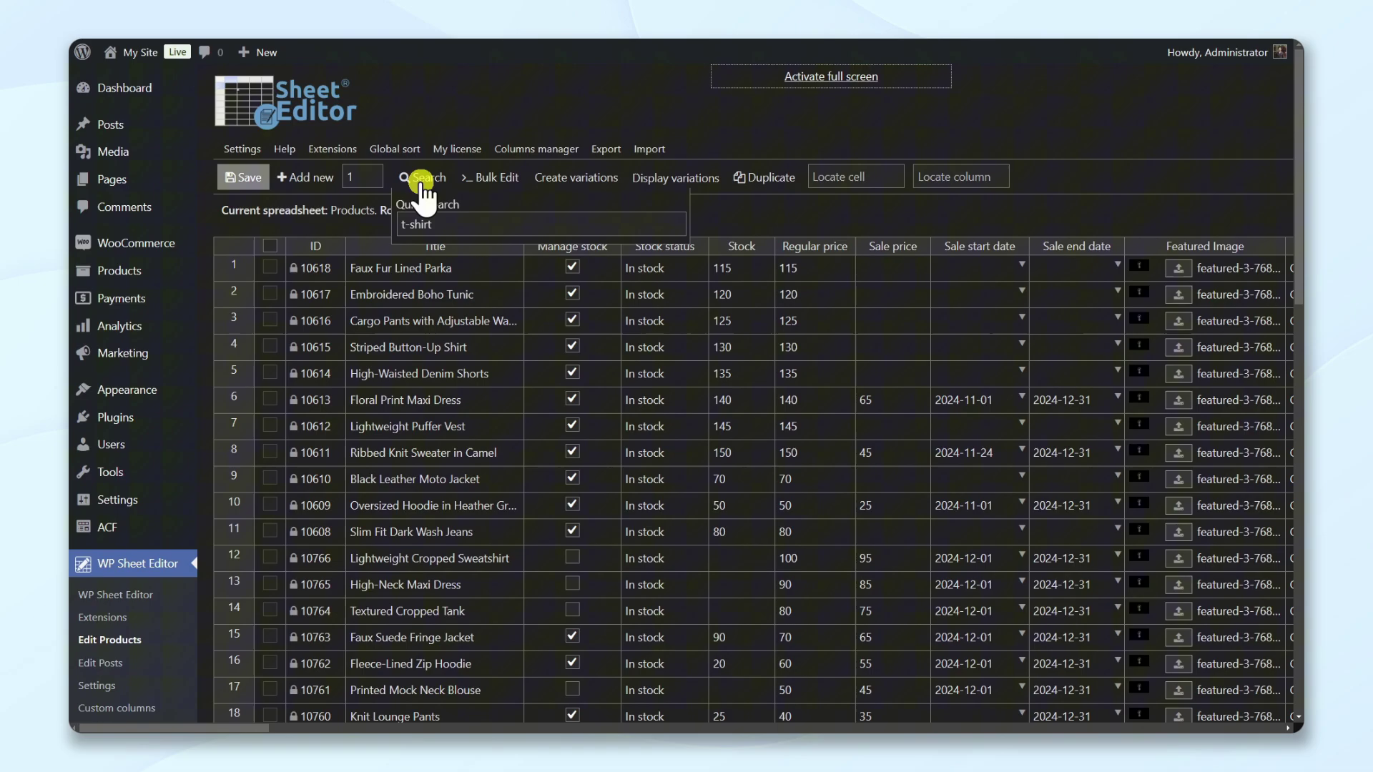
{"action": "left_click", "coordinate": [675, 295]}
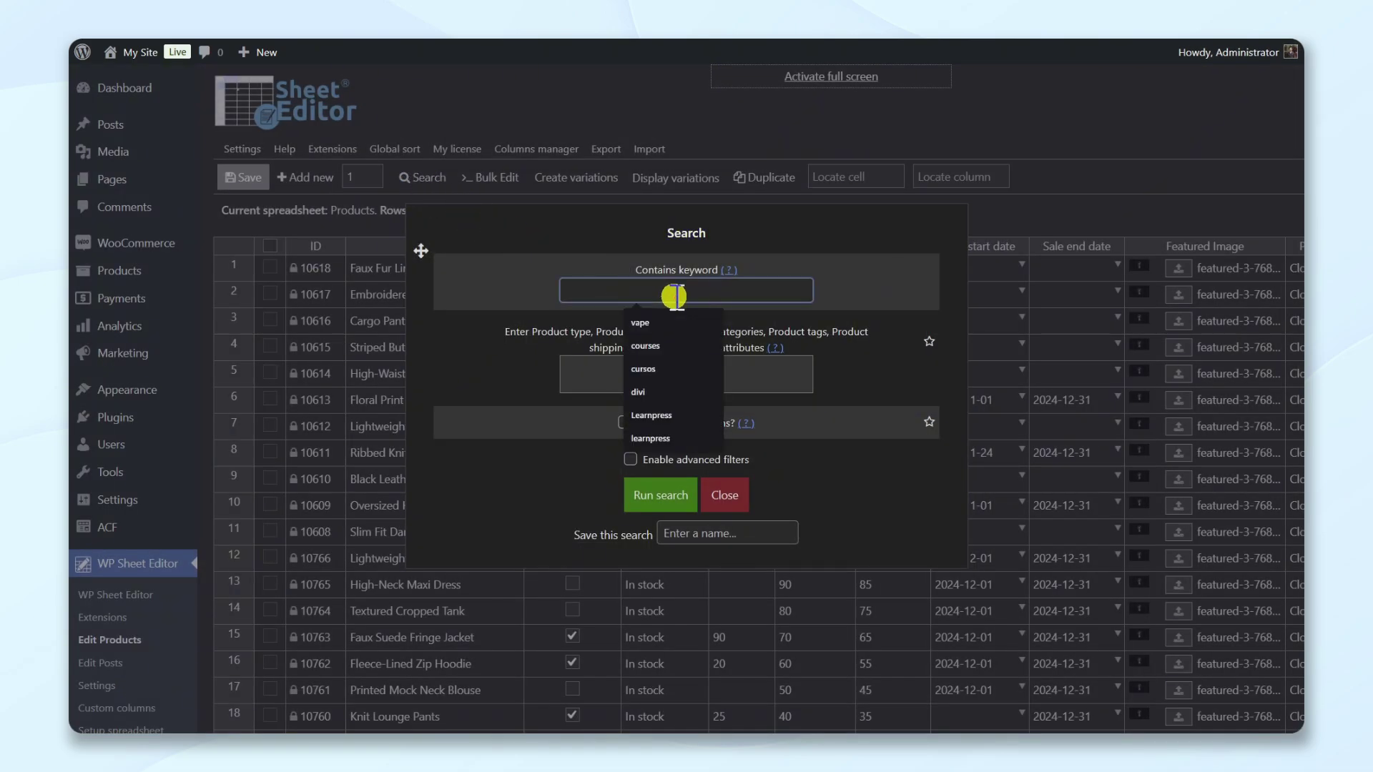
{"action": "type", "text": "T-shirt"}
{"action": "left_click", "coordinate": [699, 378]}
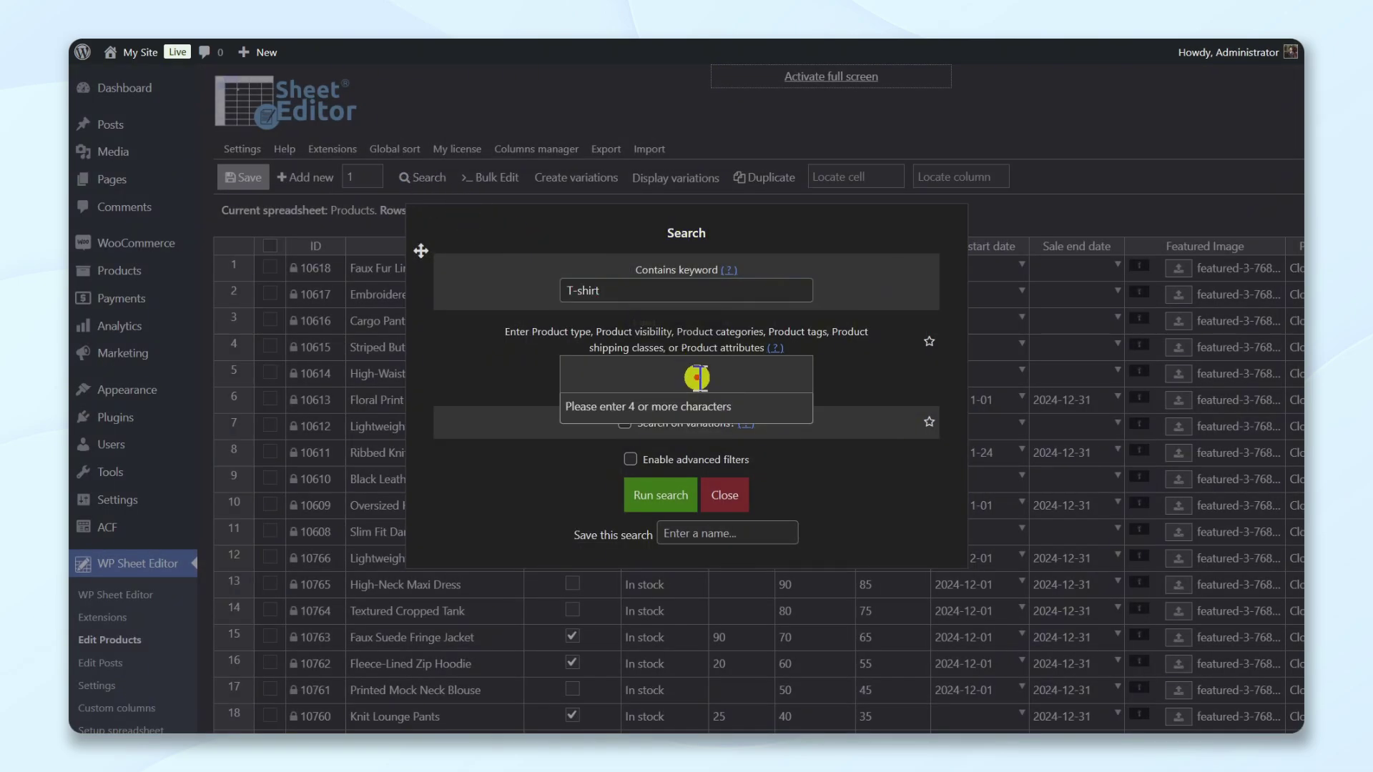
{"action": "type", "text": "Women"}
{"action": "left_click", "coordinate": [708, 403]}
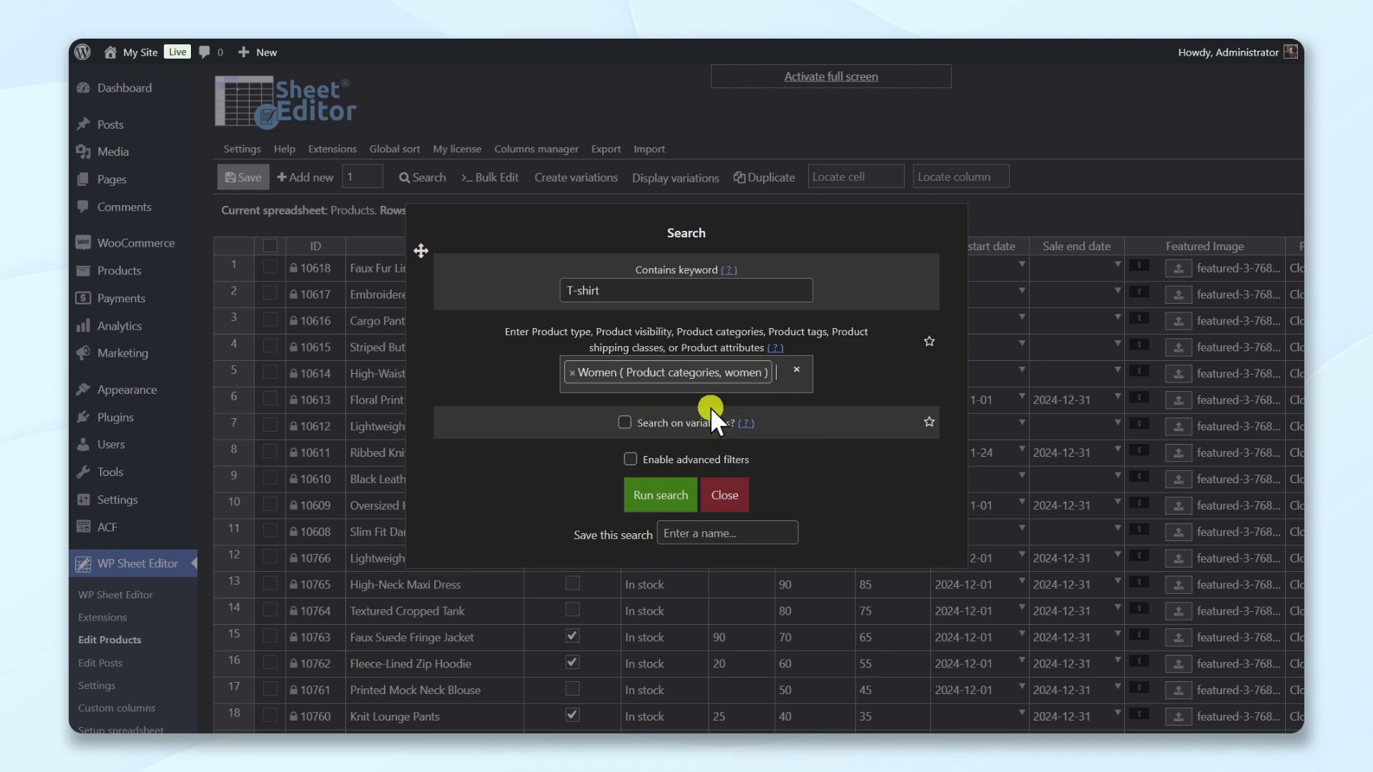
{"action": "left_click", "coordinate": [630, 460]}
{"action": "scroll", "coordinate": [630, 452], "scroll_direction": "down", "scroll_amount": 3}
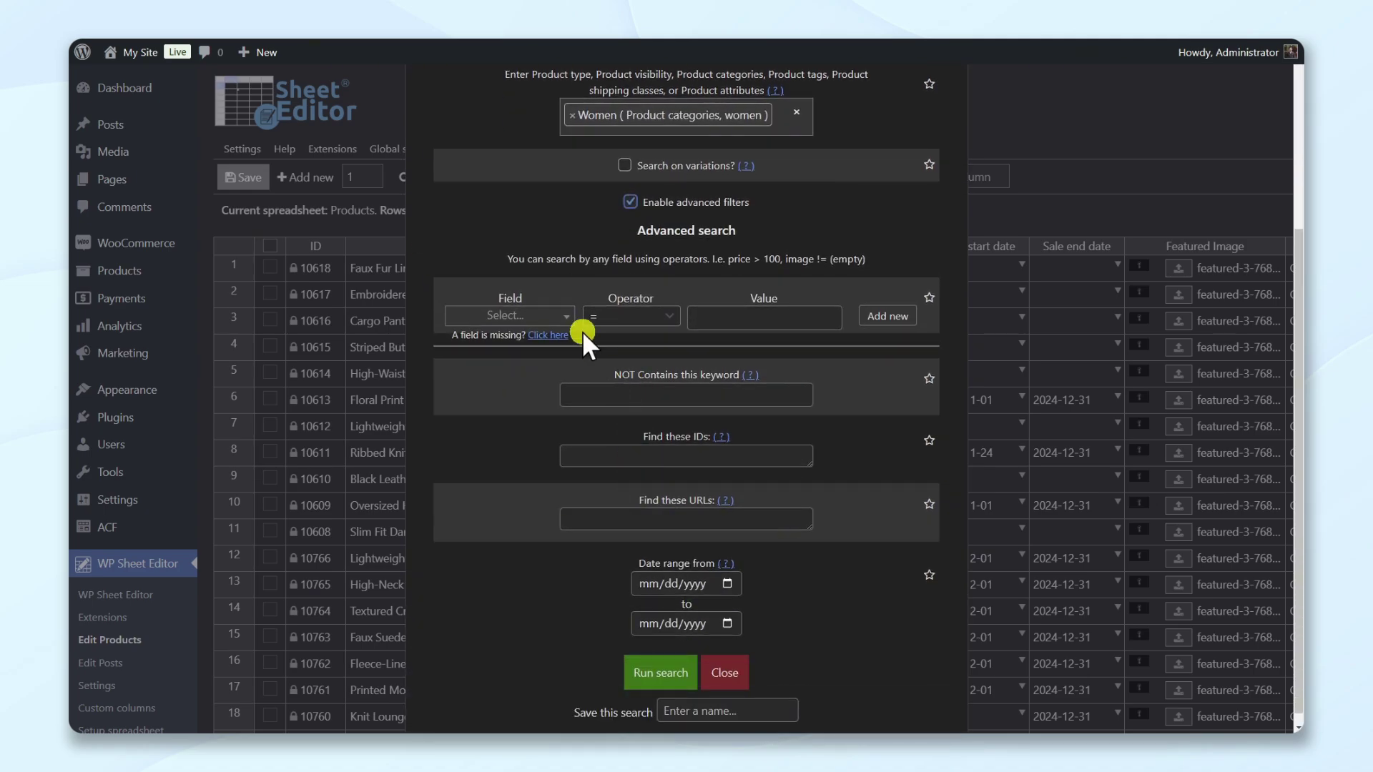
Step: Add conditions Regular price greater than 100 and Status equals Published
{"action": "left_click", "coordinate": [560, 321]}
{"action": "type", "text": "eg"}
{"action": "left_click", "coordinate": [527, 377]}
{"action": "left_click", "coordinate": [629, 317]}
{"action": "left_click", "coordinate": [639, 414]}
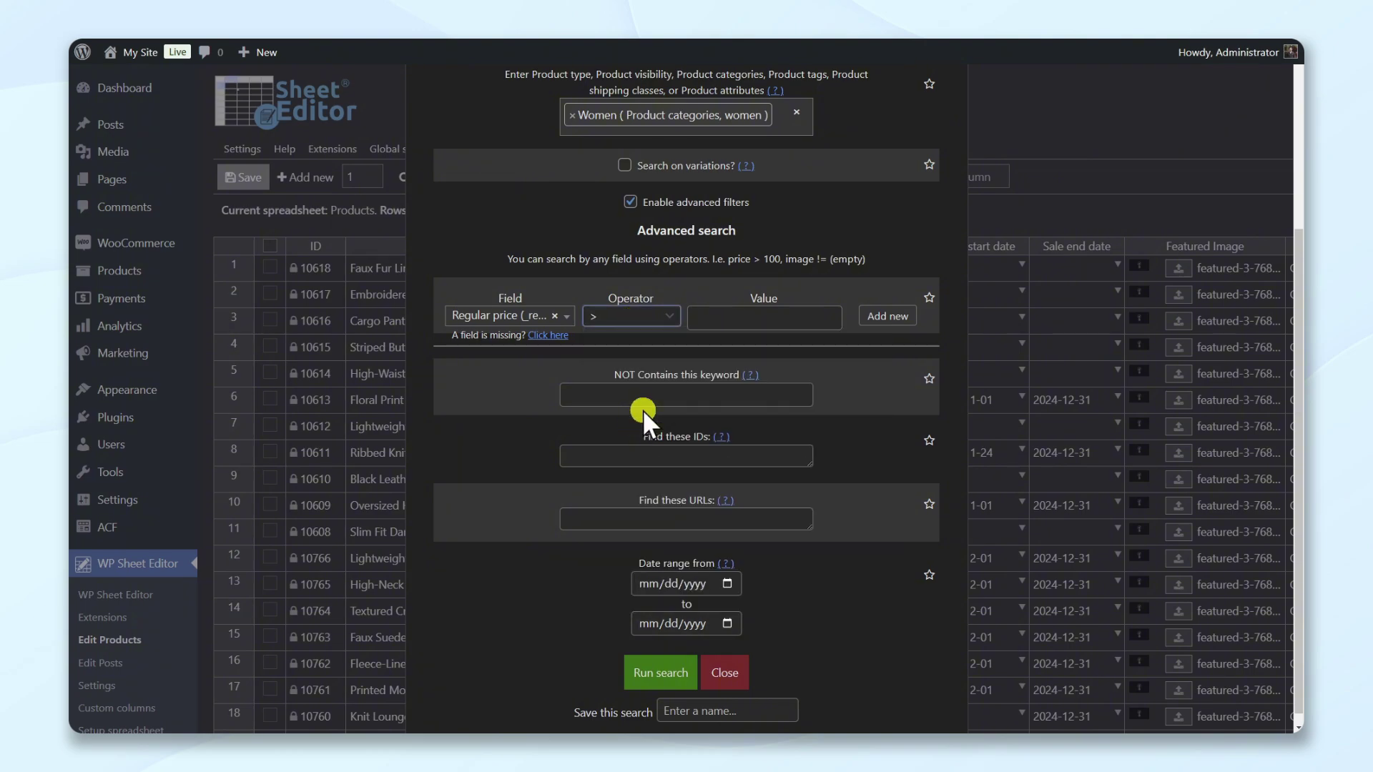
{"action": "left_click", "coordinate": [762, 319]}
{"action": "type", "text": "100"}
{"action": "left_click", "coordinate": [888, 317]}
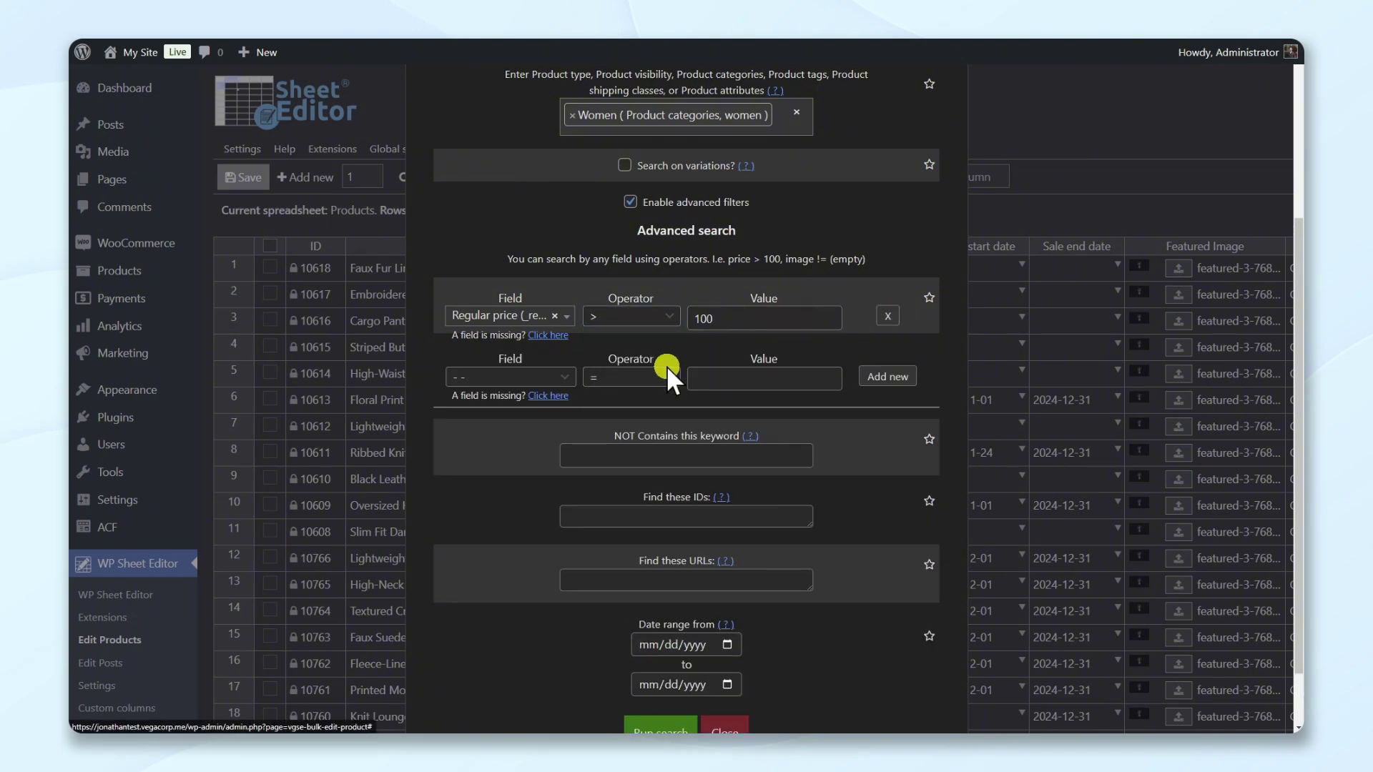
{"action": "left_click", "coordinate": [525, 377]}
{"action": "type", "text": "stat"}
{"action": "left_click", "coordinate": [538, 520]}
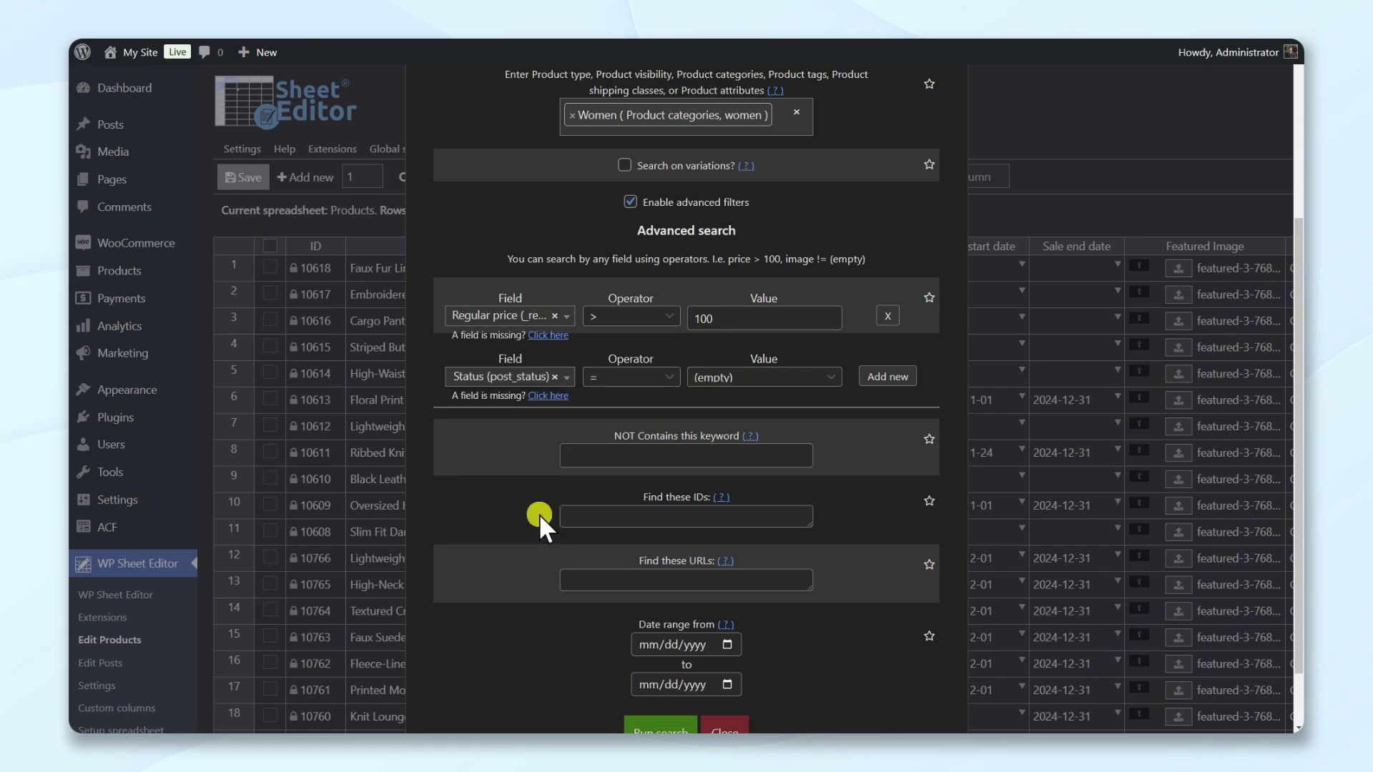
{"action": "left_click", "coordinate": [786, 386]}
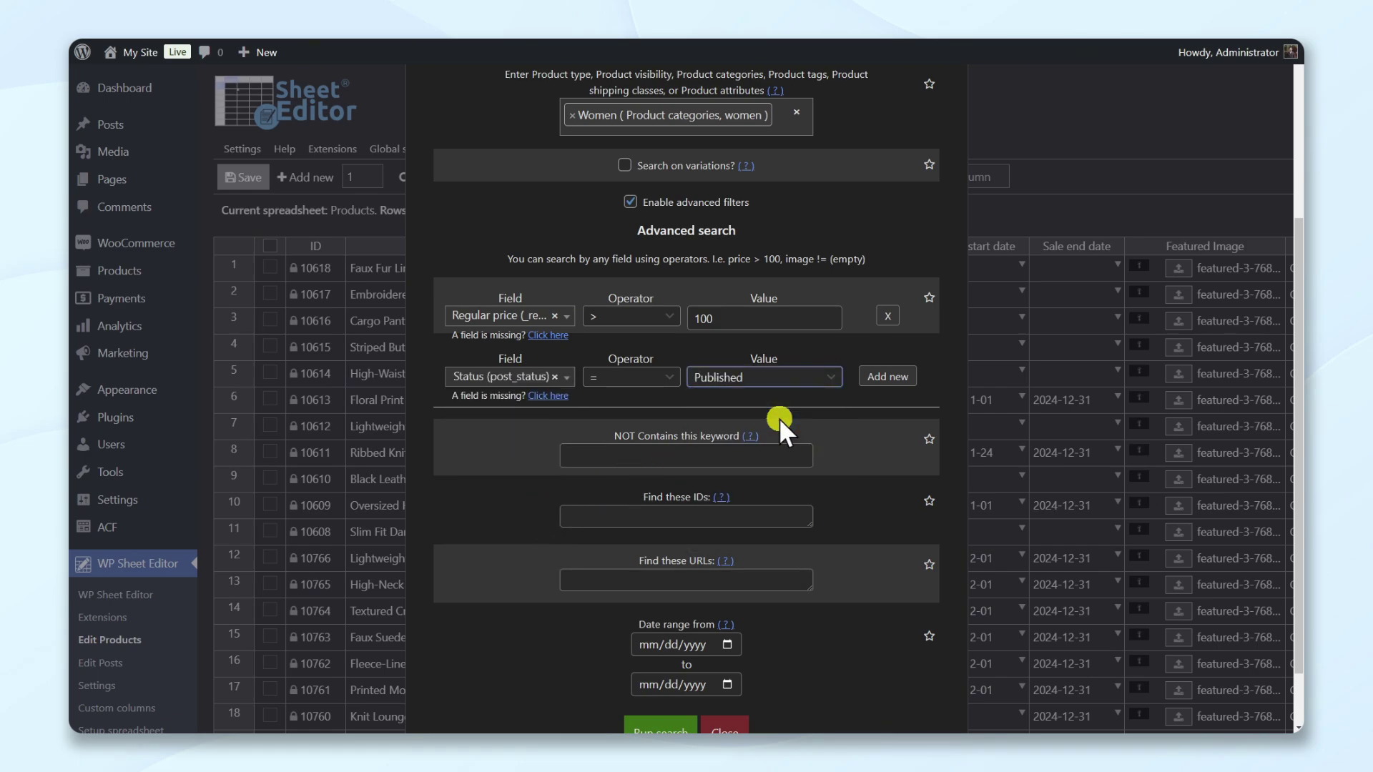
{"action": "scroll", "coordinate": [737, 537], "scroll_direction": "down", "scroll_amount": 1}
Step: Set the date range to October 1–31, 2024 and run the search
{"action": "left_click", "coordinate": [726, 570]}
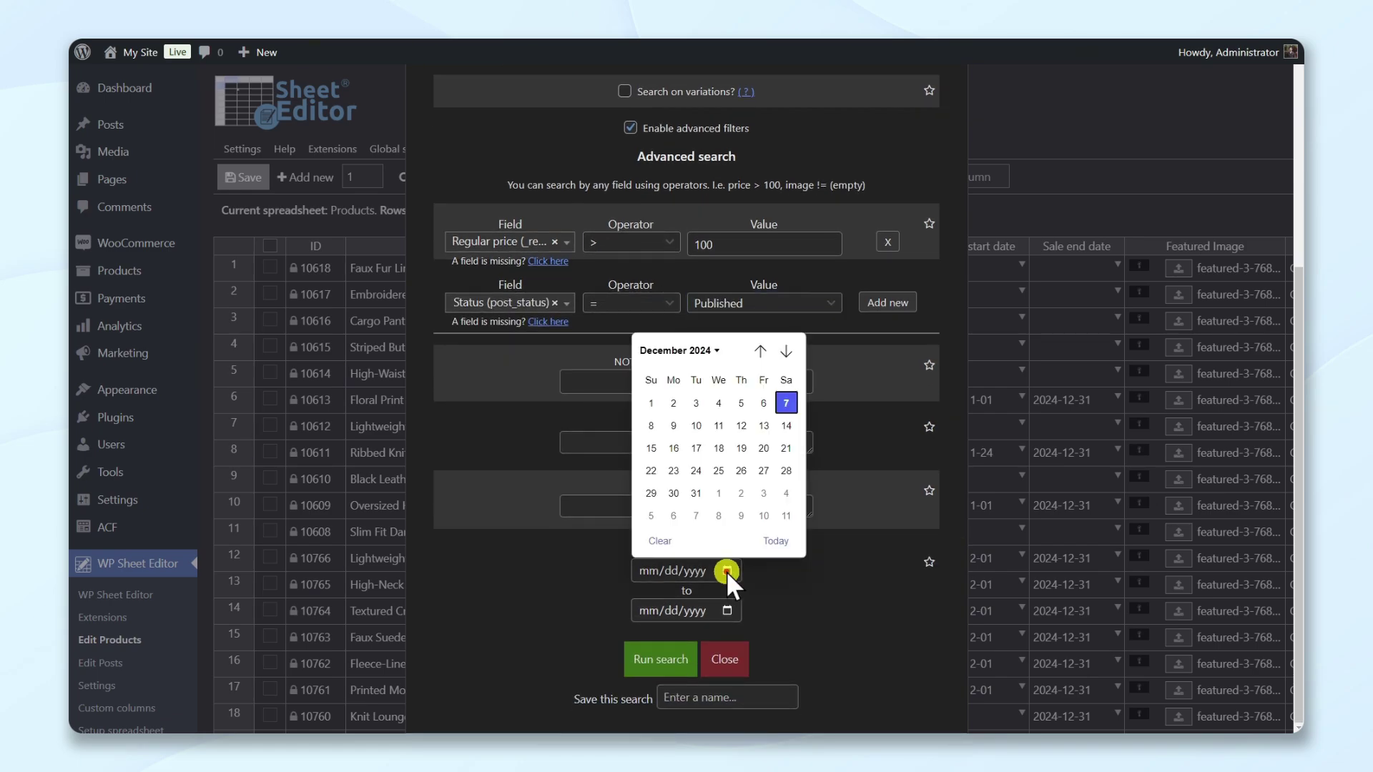
{"action": "left_click", "coordinate": [758, 351]}
{"action": "left_click", "coordinate": [759, 351]}
{"action": "left_click", "coordinate": [699, 396]}
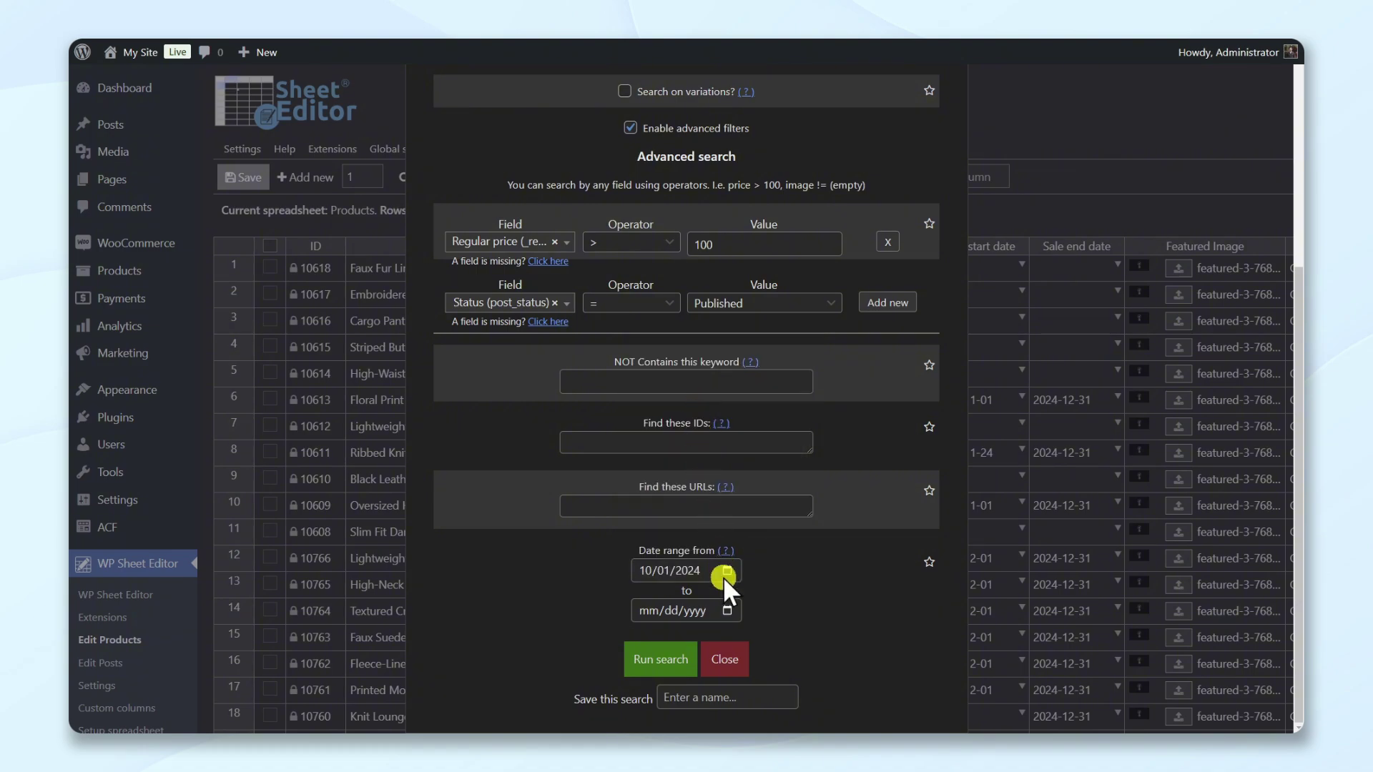
{"action": "left_click", "coordinate": [729, 610]}
{"action": "left_click", "coordinate": [764, 391]}
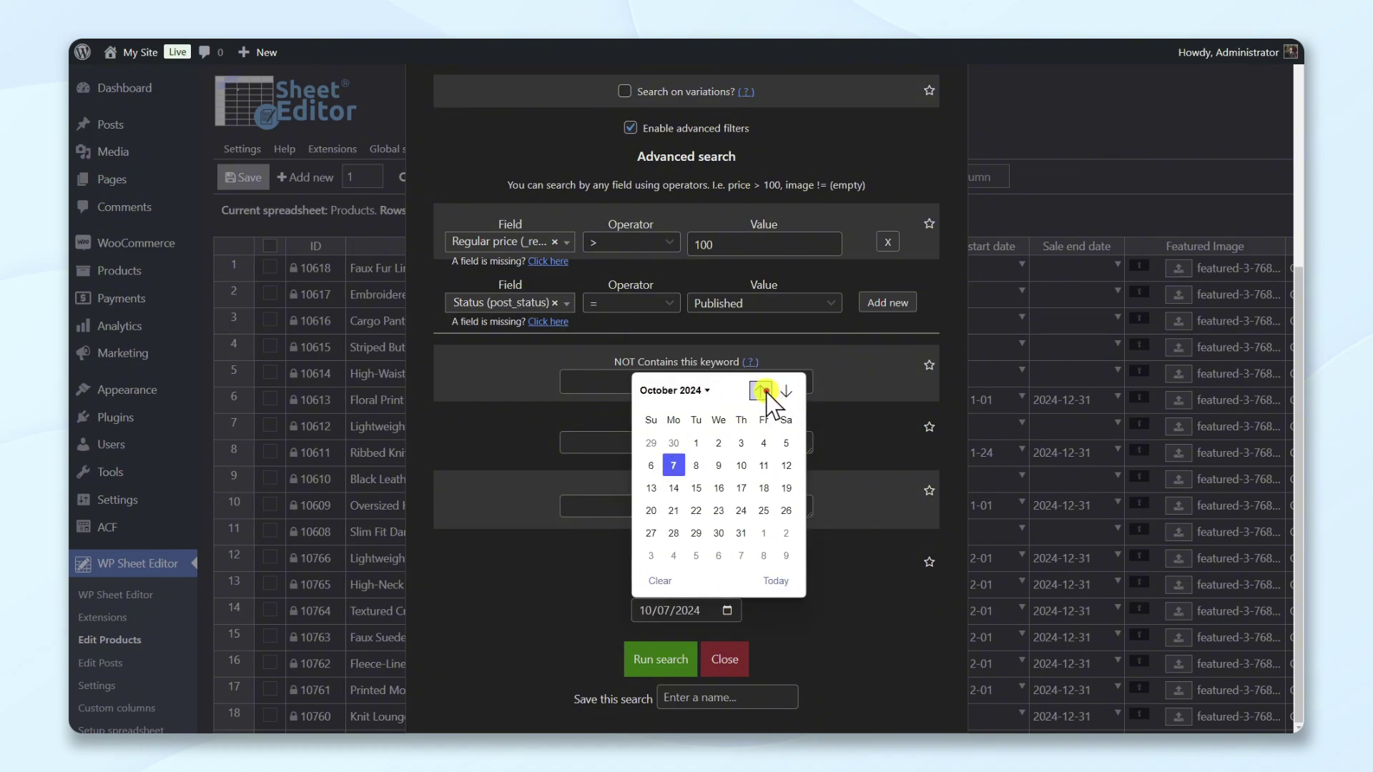
{"action": "left_click", "coordinate": [741, 533]}
{"action": "left_click", "coordinate": [665, 658]}
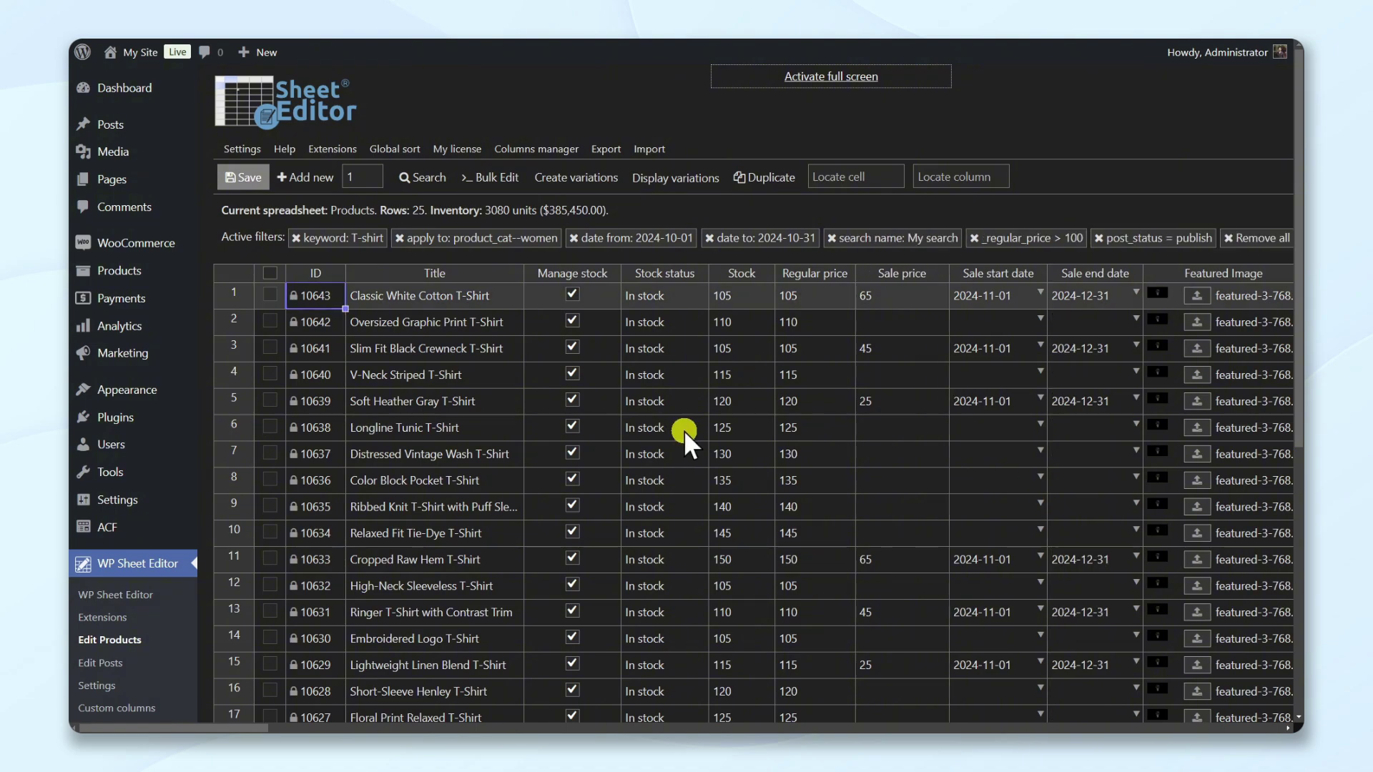
Step: Tick the Classic White, Slim Fit Black, Soft Heather Gray and Color Block Pocket T-shirt rows
{"action": "left_click", "coordinate": [270, 294]}
{"action": "left_click", "coordinate": [270, 351]}
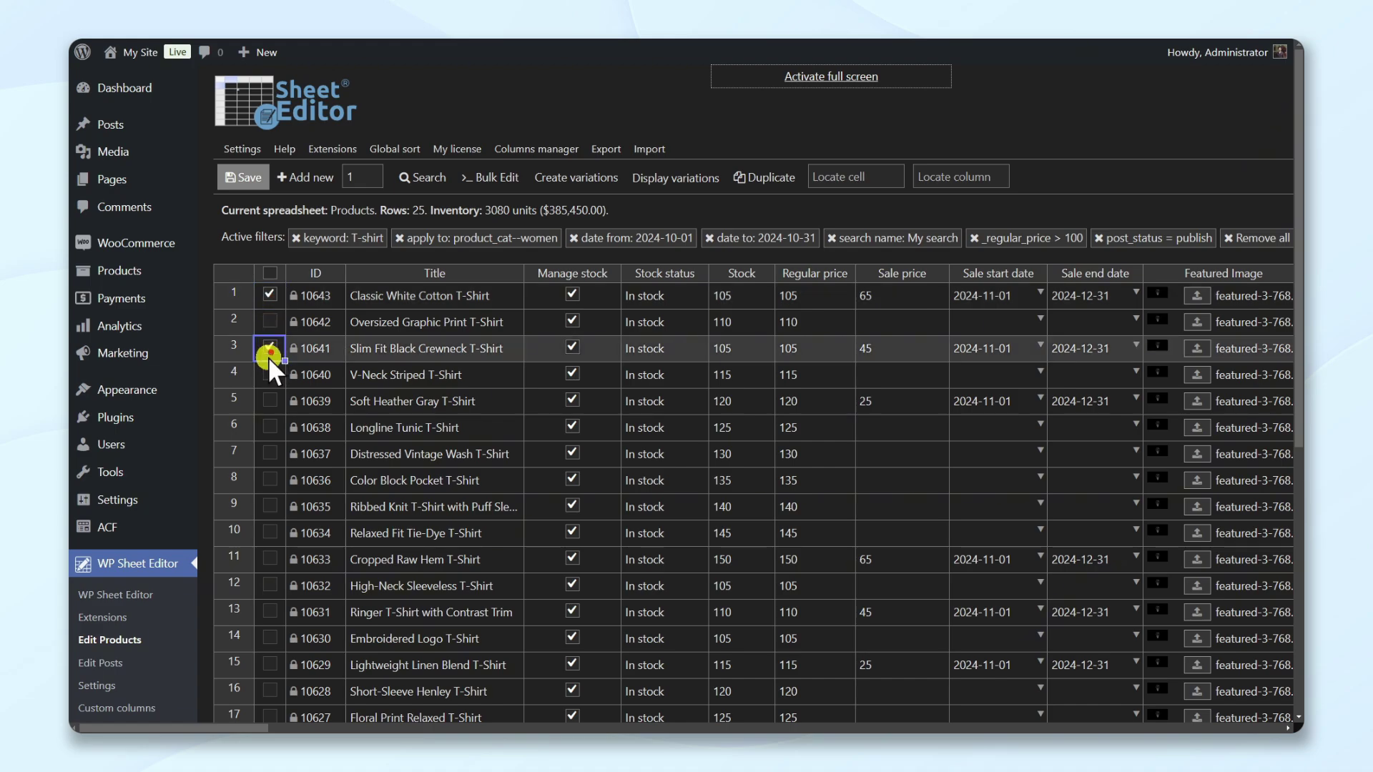
{"action": "left_click", "coordinate": [266, 401]}
{"action": "left_click", "coordinate": [270, 480]}
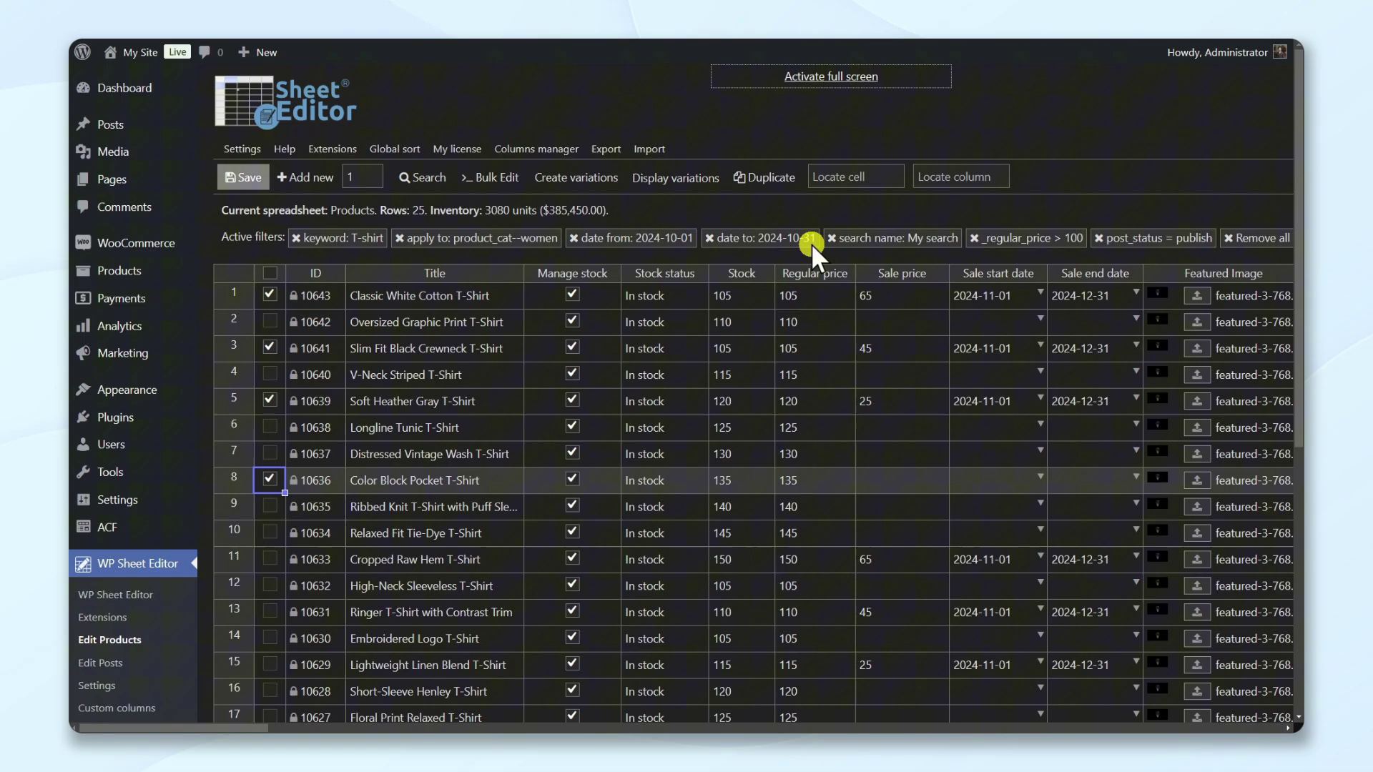
Step: Target every row from the current search and choose Sale price as the field to edit
{"action": "left_click", "coordinate": [488, 179]}
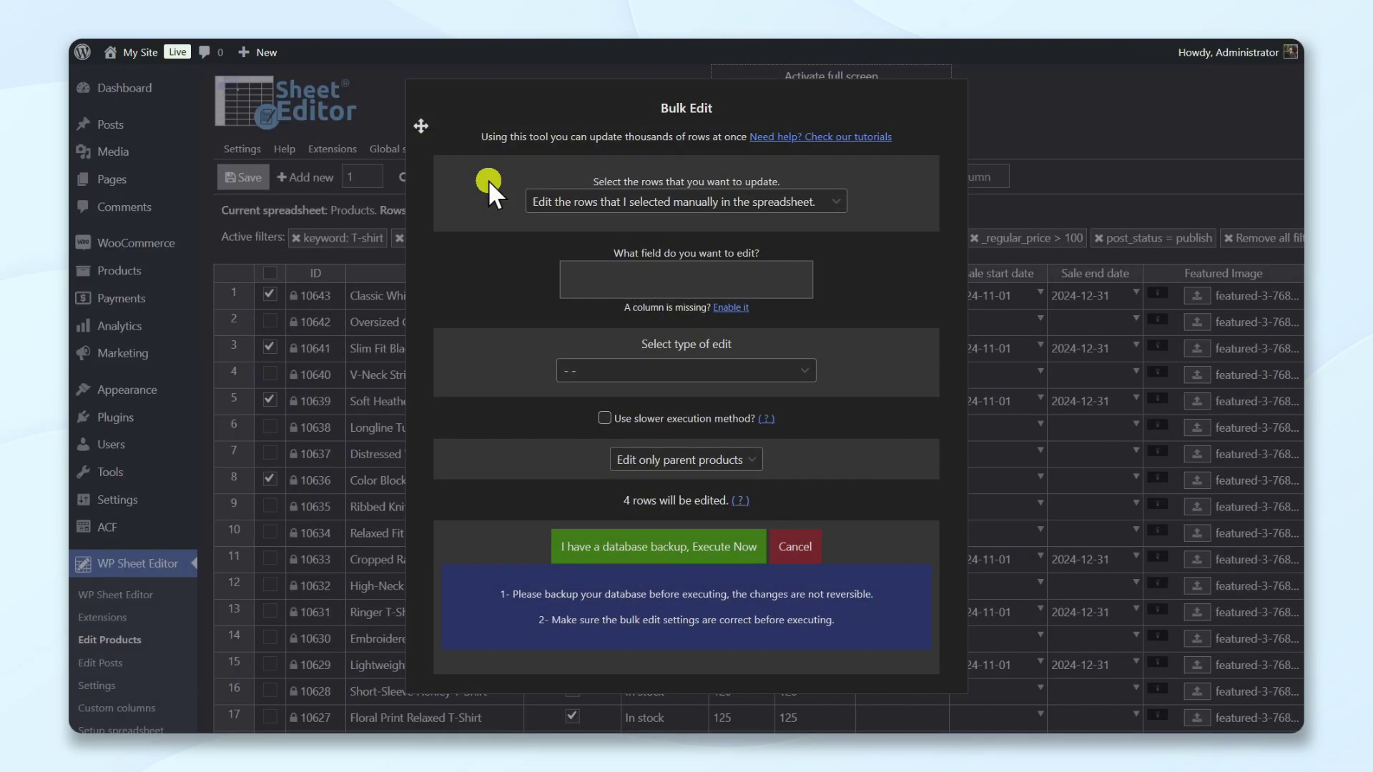
{"action": "left_click", "coordinate": [686, 203]}
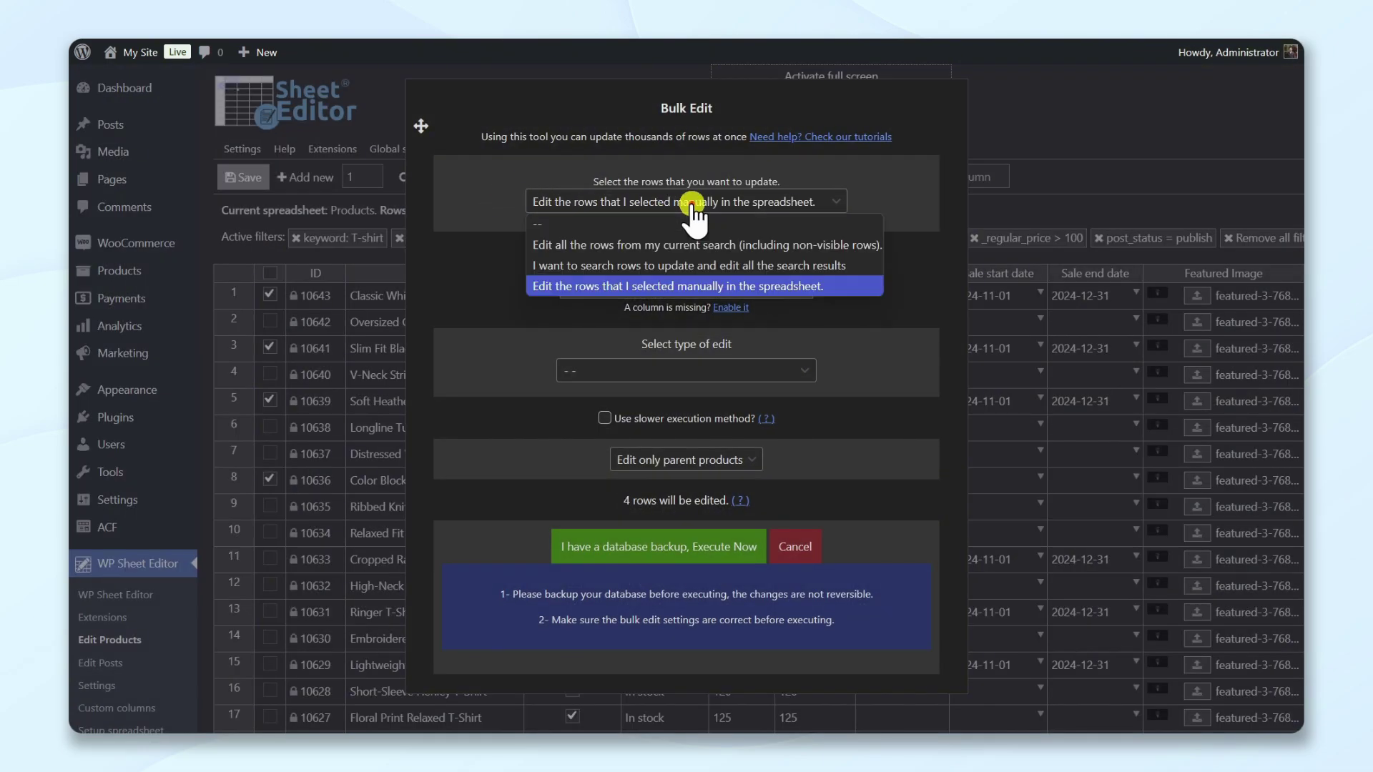
{"action": "left_click", "coordinate": [760, 246]}
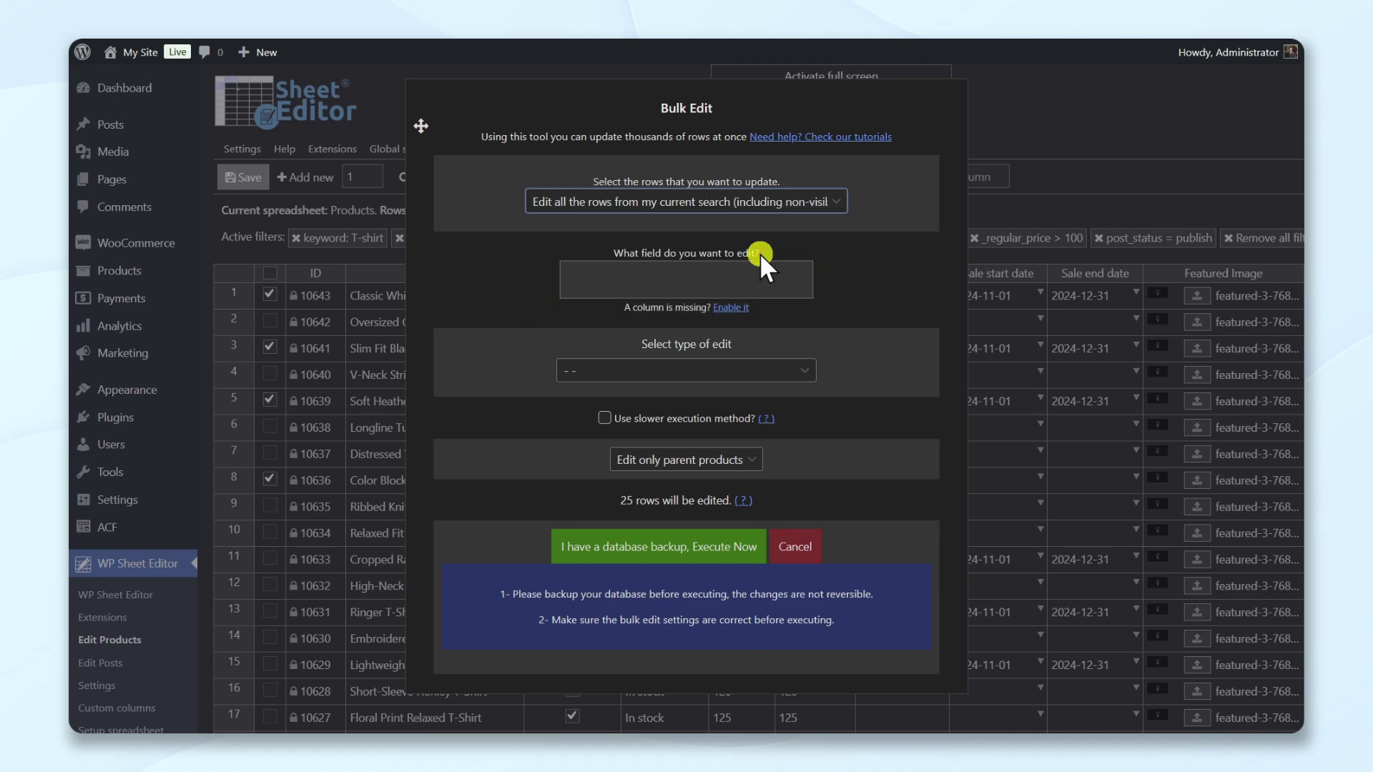
{"action": "left_click", "coordinate": [736, 280]}
{"action": "type", "text": "sale"}
{"action": "left_click", "coordinate": [737, 311]}
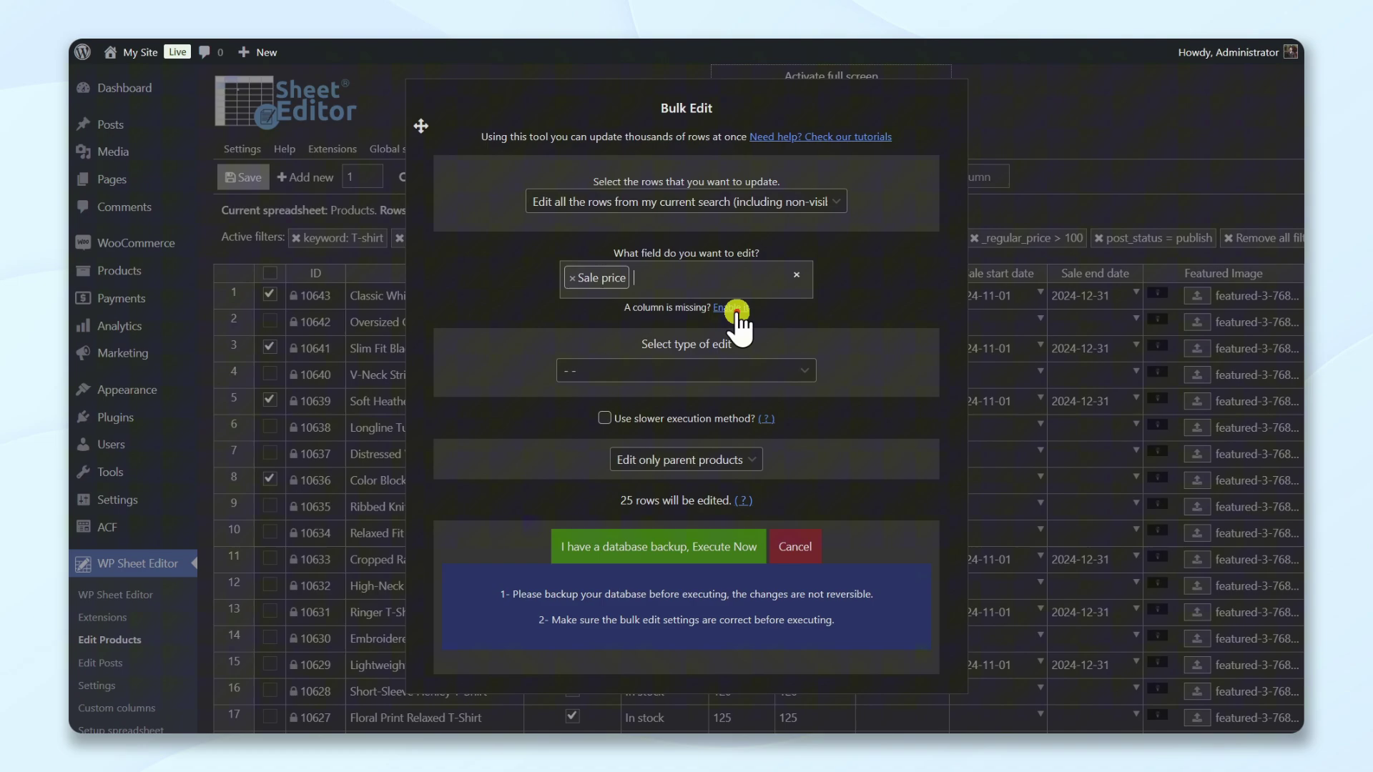
Step: Copy regular price decreased by 5% into sale price for all 25 rows
{"action": "left_click", "coordinate": [716, 370]}
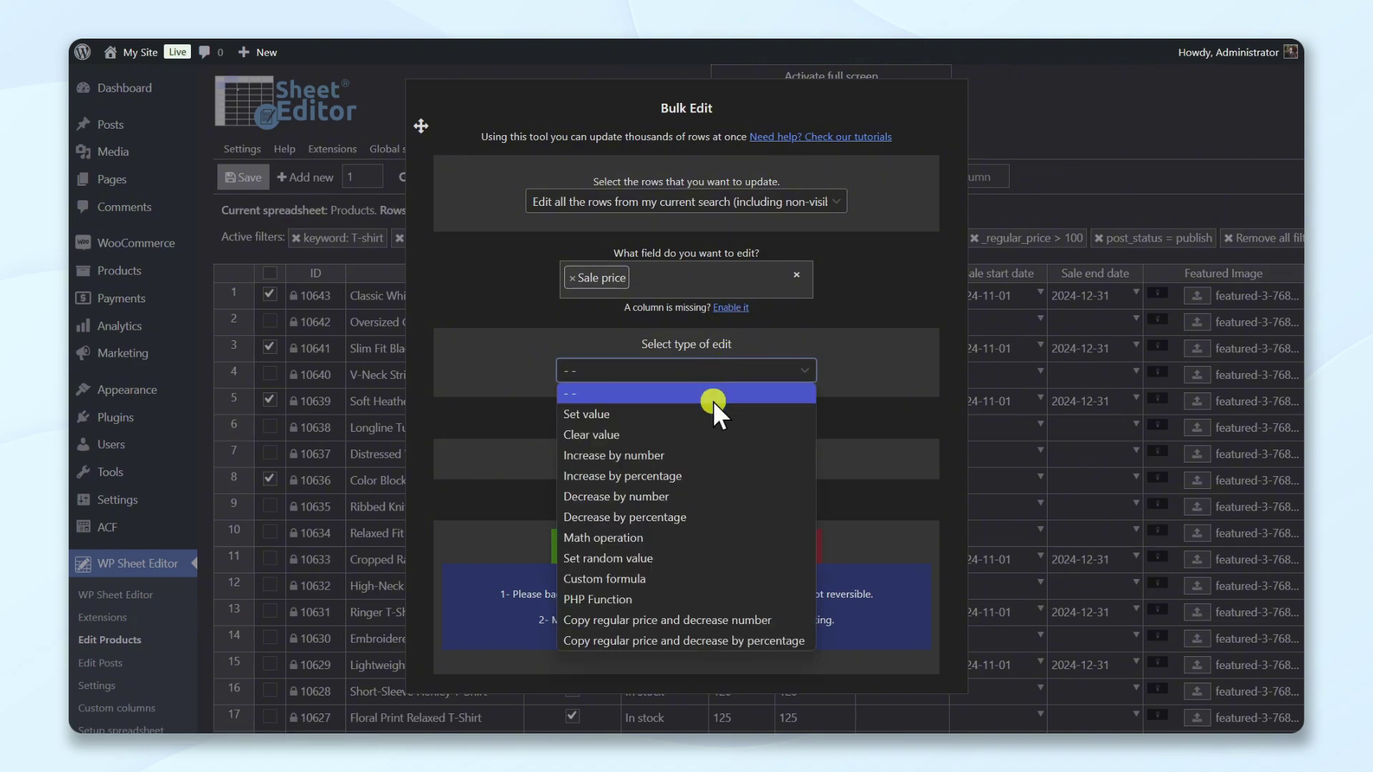
{"action": "left_click", "coordinate": [764, 641]}
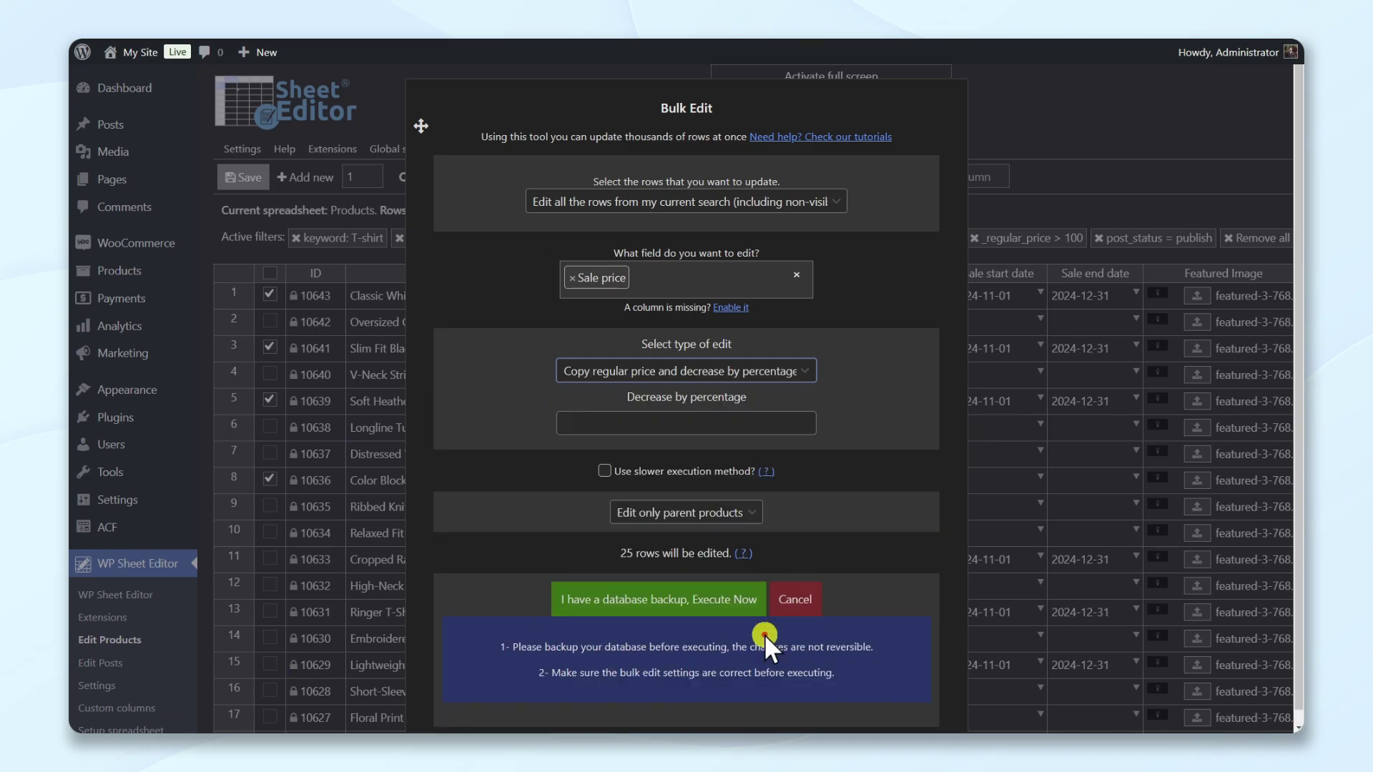
{"action": "left_click", "coordinate": [751, 426]}
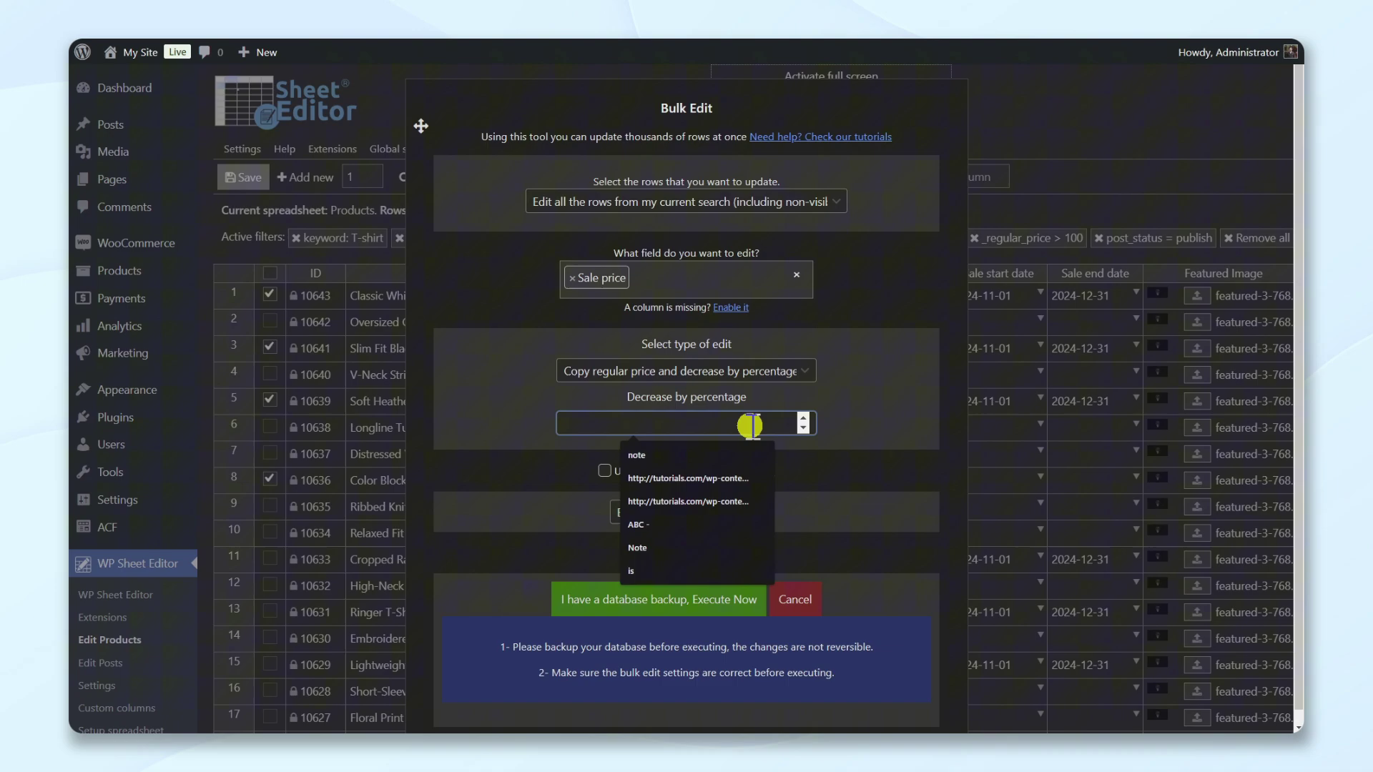
{"action": "type", "text": "5"}
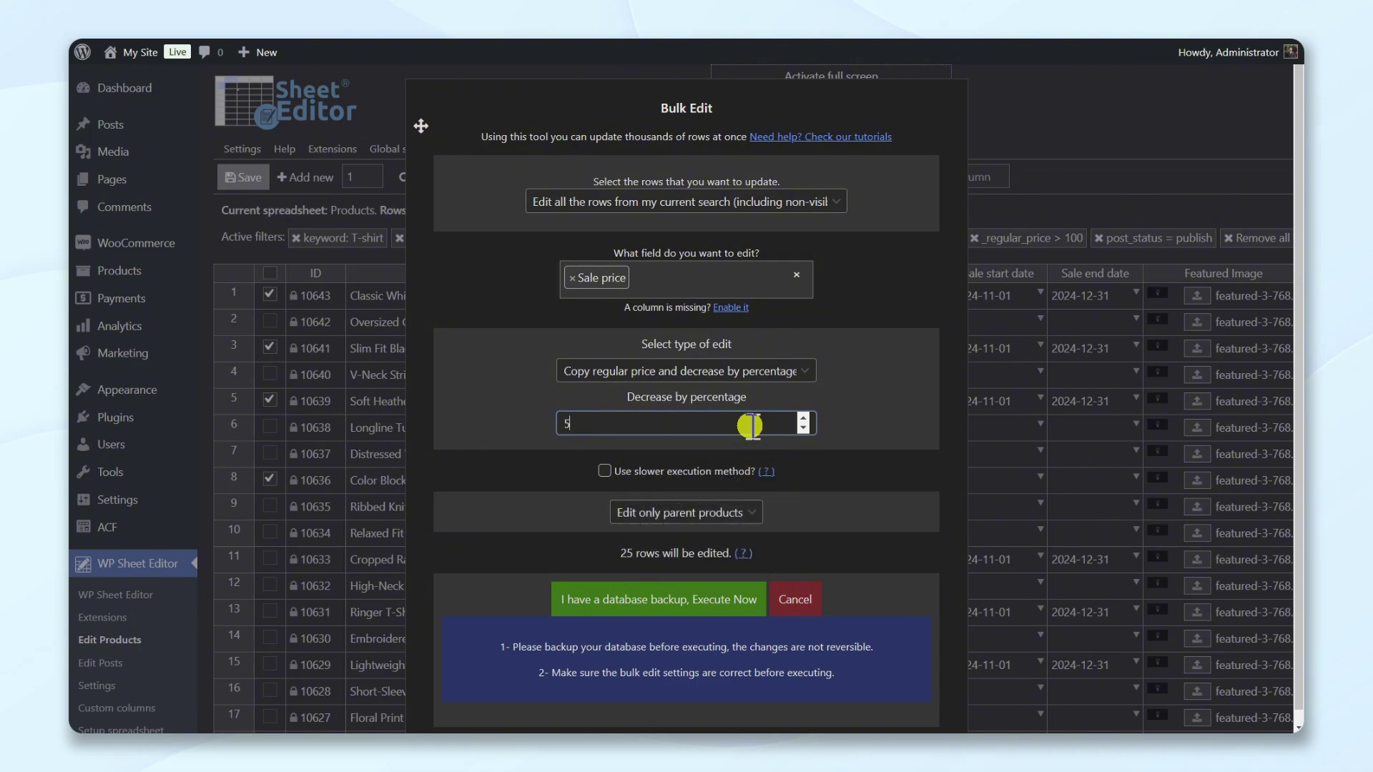
{"action": "left_click", "coordinate": [692, 599]}
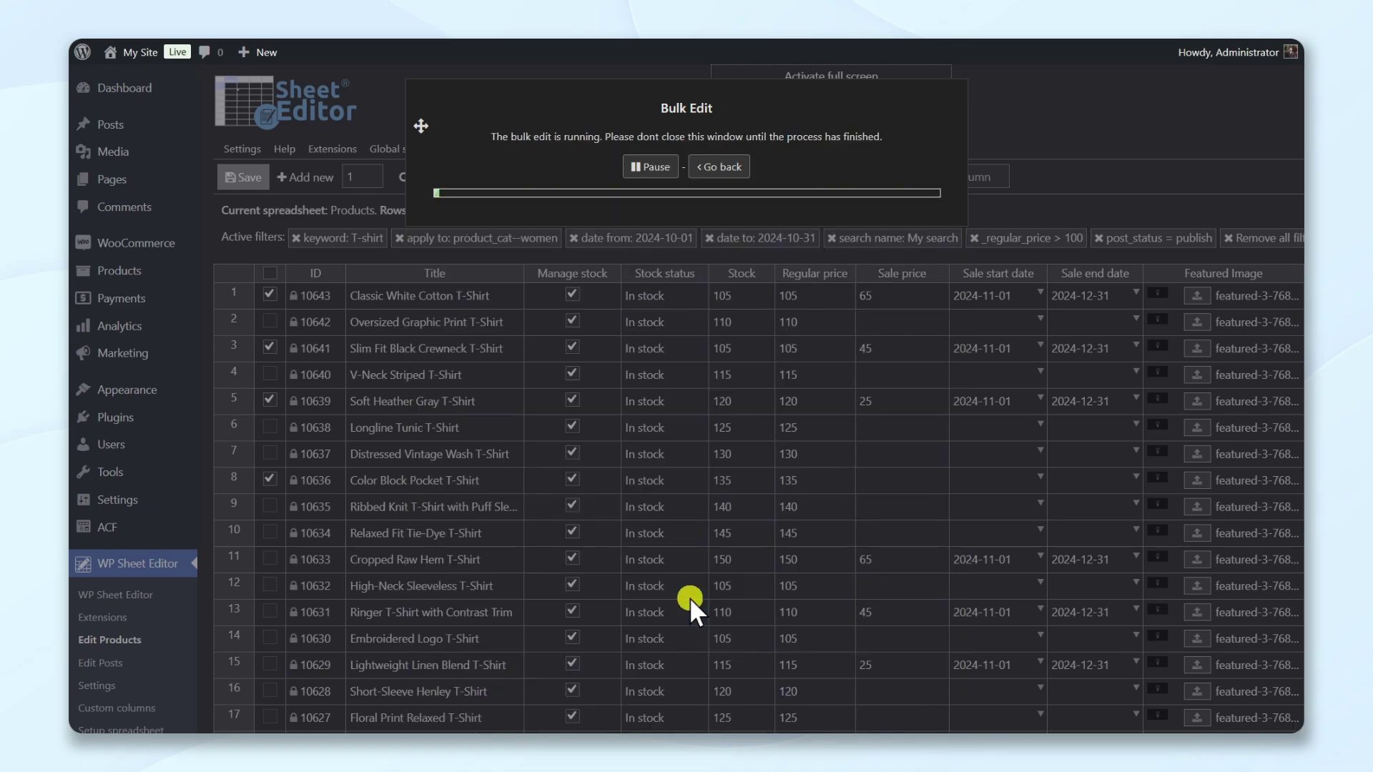
{"action": "left_click", "coordinate": [681, 253]}
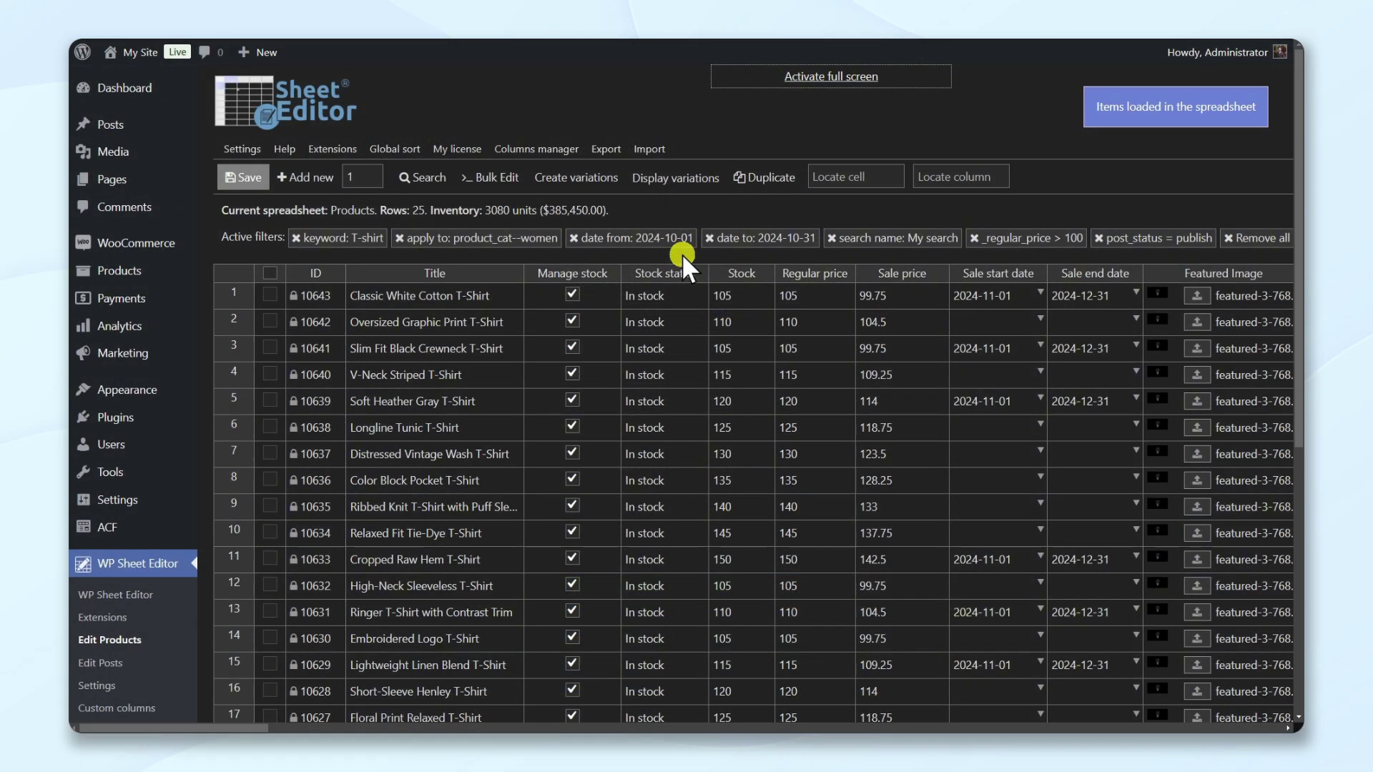
{"action": "left_click", "coordinate": [938, 276]}
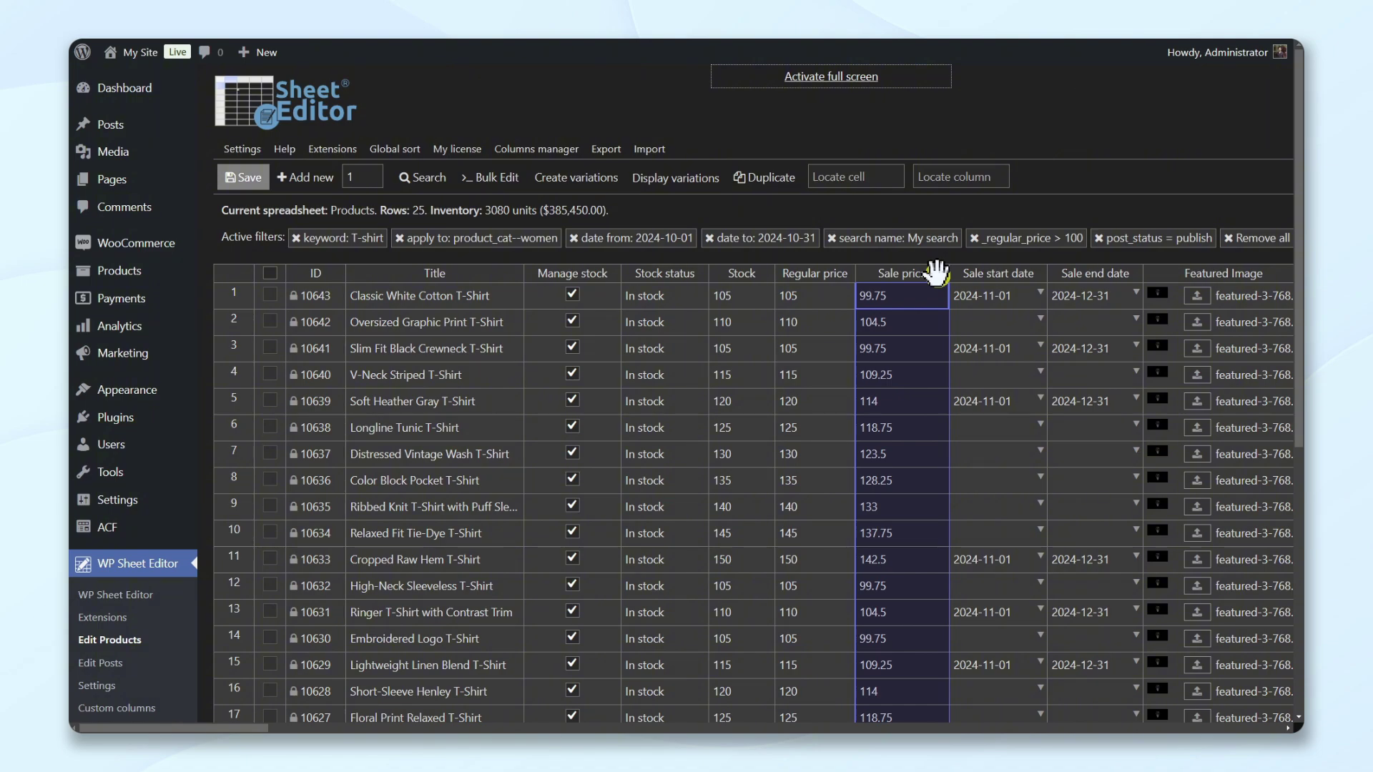
Step: Bulk-set Sale start date to 2024-12-10 on all 25 filtered T-shirts
{"action": "mouse_move", "coordinate": [474, 177]}
{"action": "left_click", "coordinate": [491, 178]}
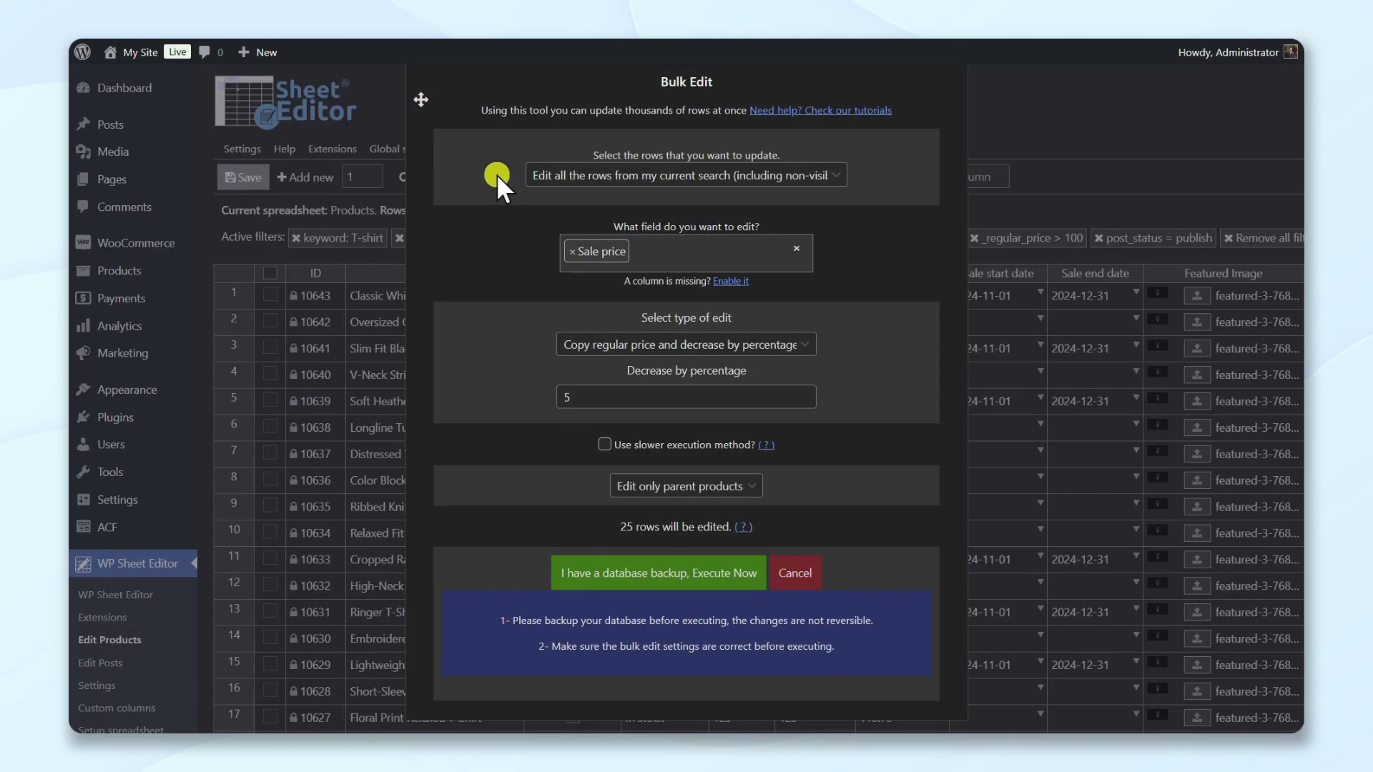
{"action": "left_click", "coordinate": [573, 251]}
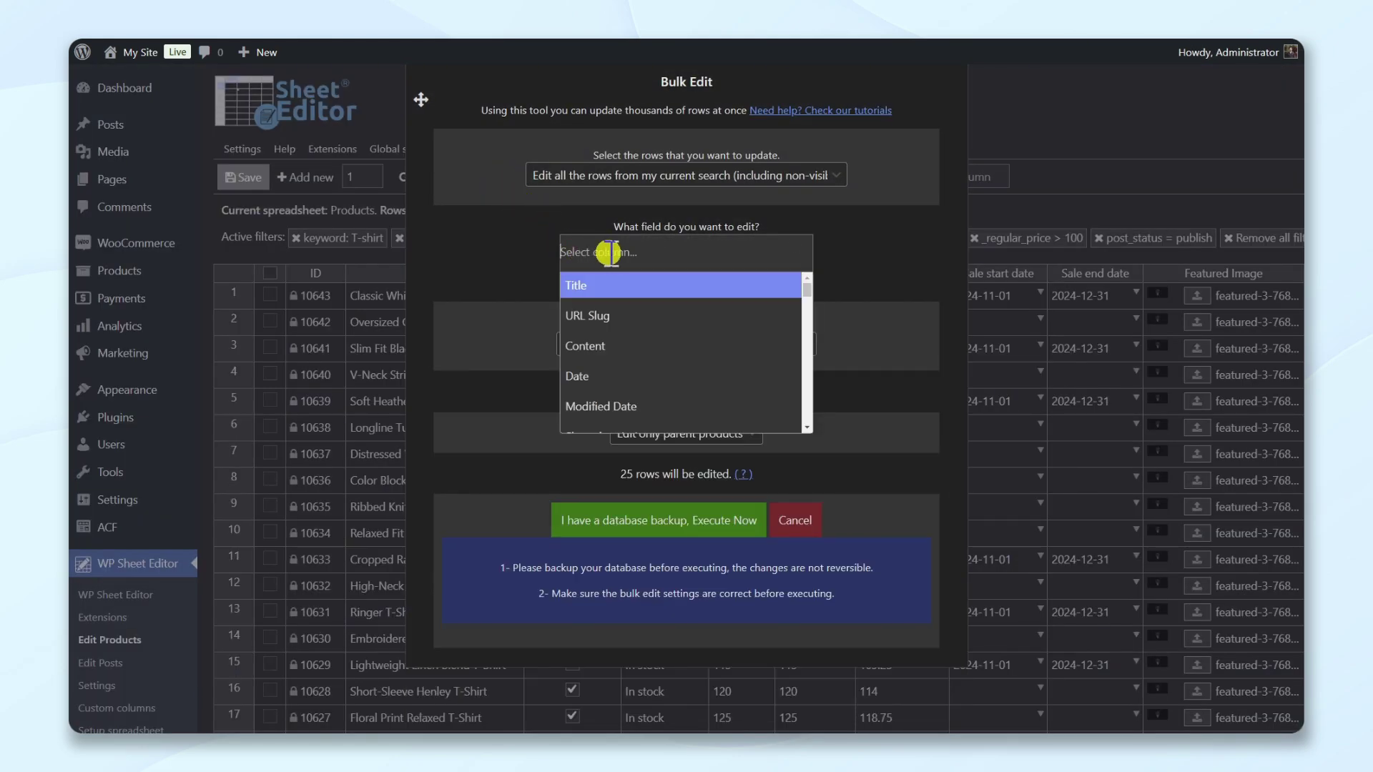
{"action": "type", "text": "start"}
{"action": "left_click", "coordinate": [662, 282]}
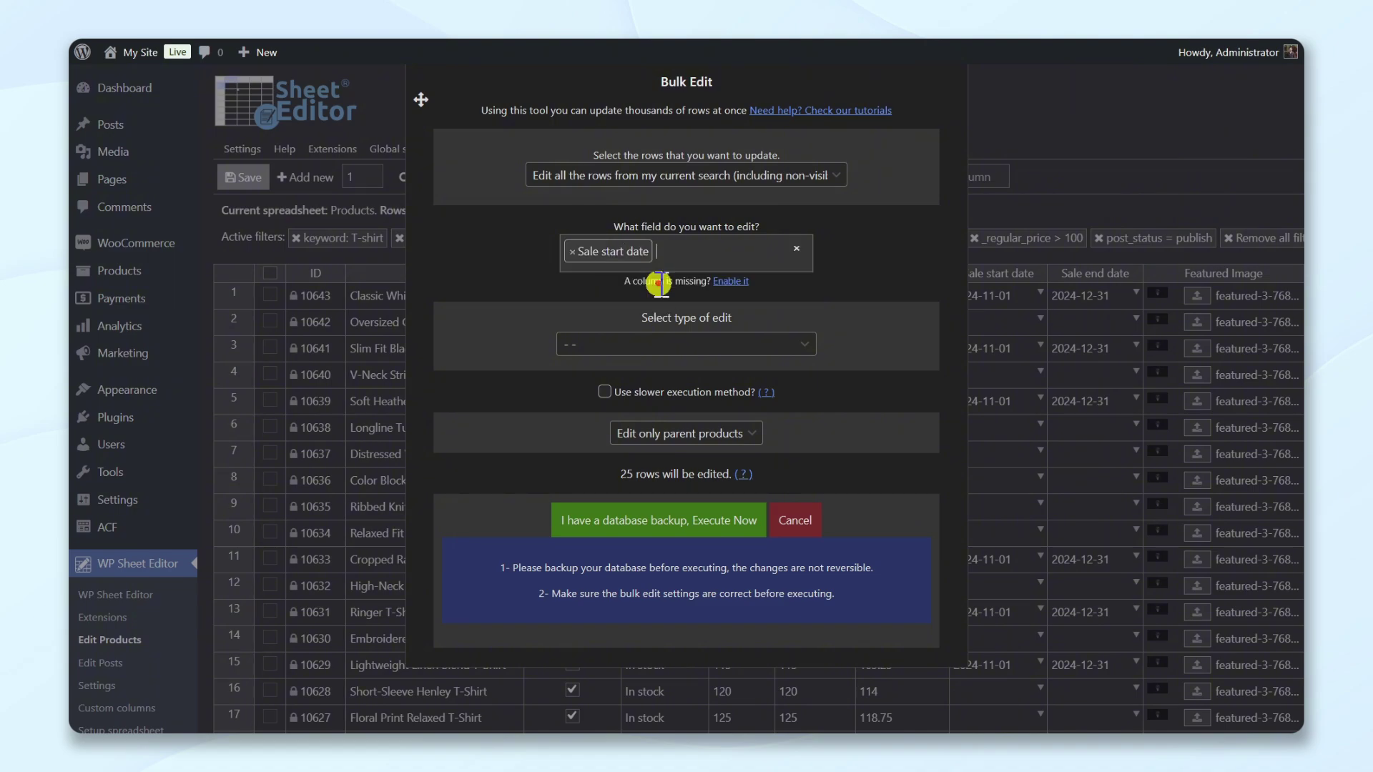
{"action": "left_click", "coordinate": [720, 341]}
{"action": "left_click", "coordinate": [715, 378]}
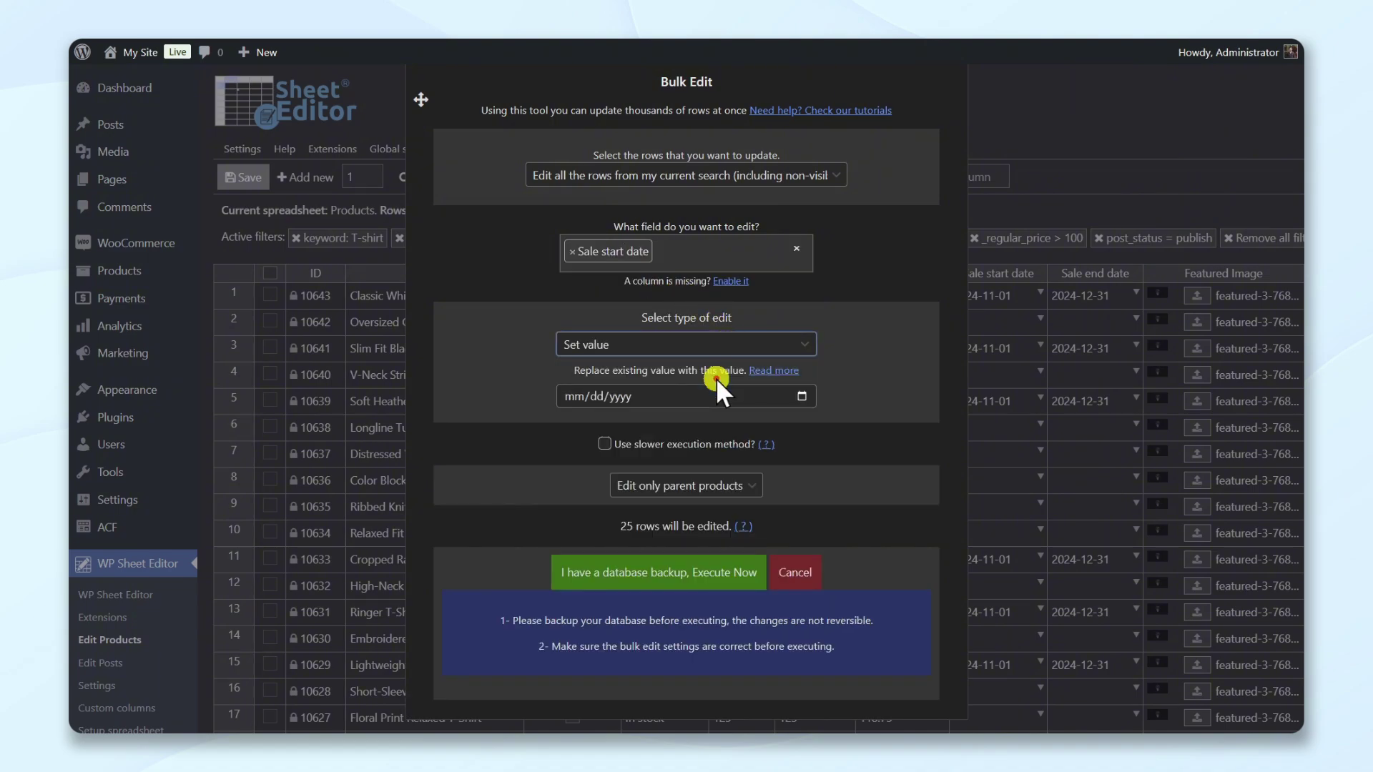
{"action": "left_click", "coordinate": [801, 395]}
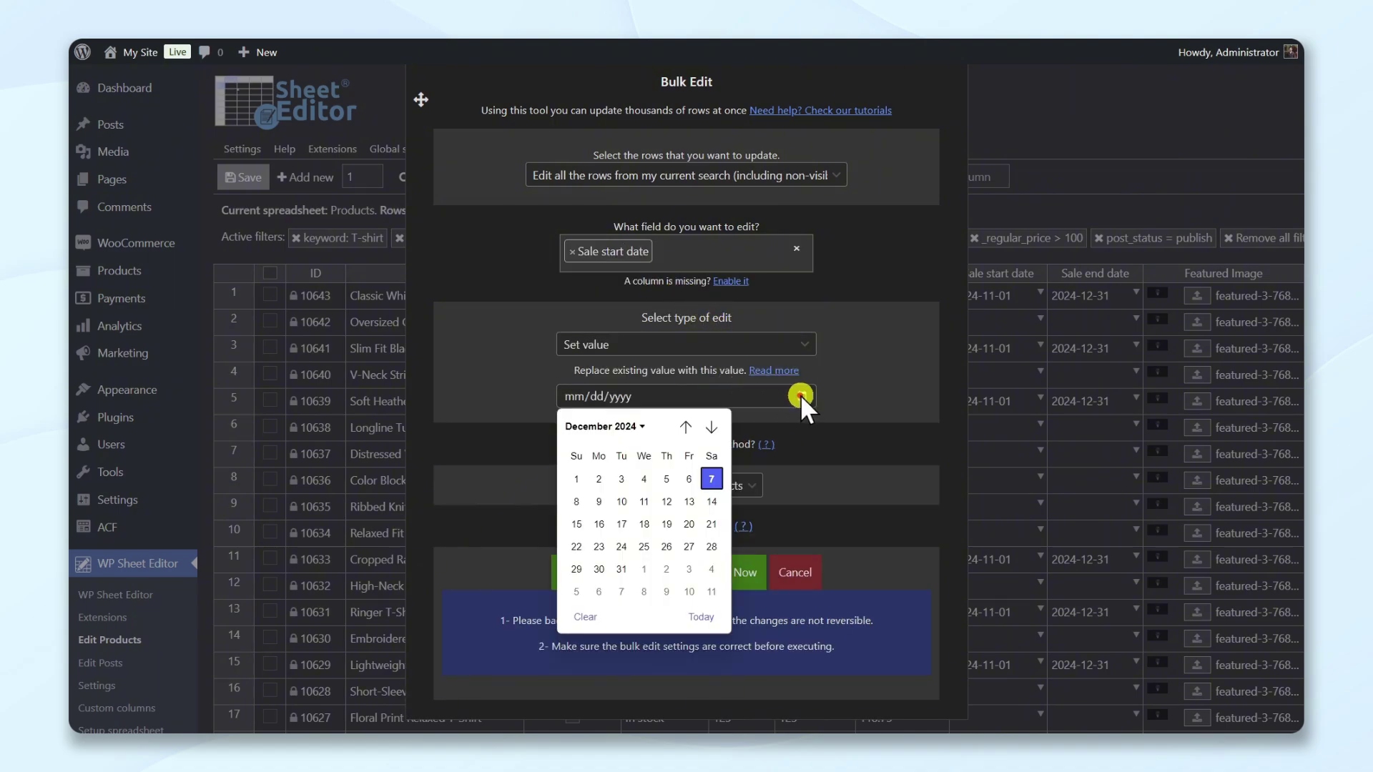
{"action": "left_click", "coordinate": [620, 477]}
{"action": "left_click", "coordinate": [664, 575]}
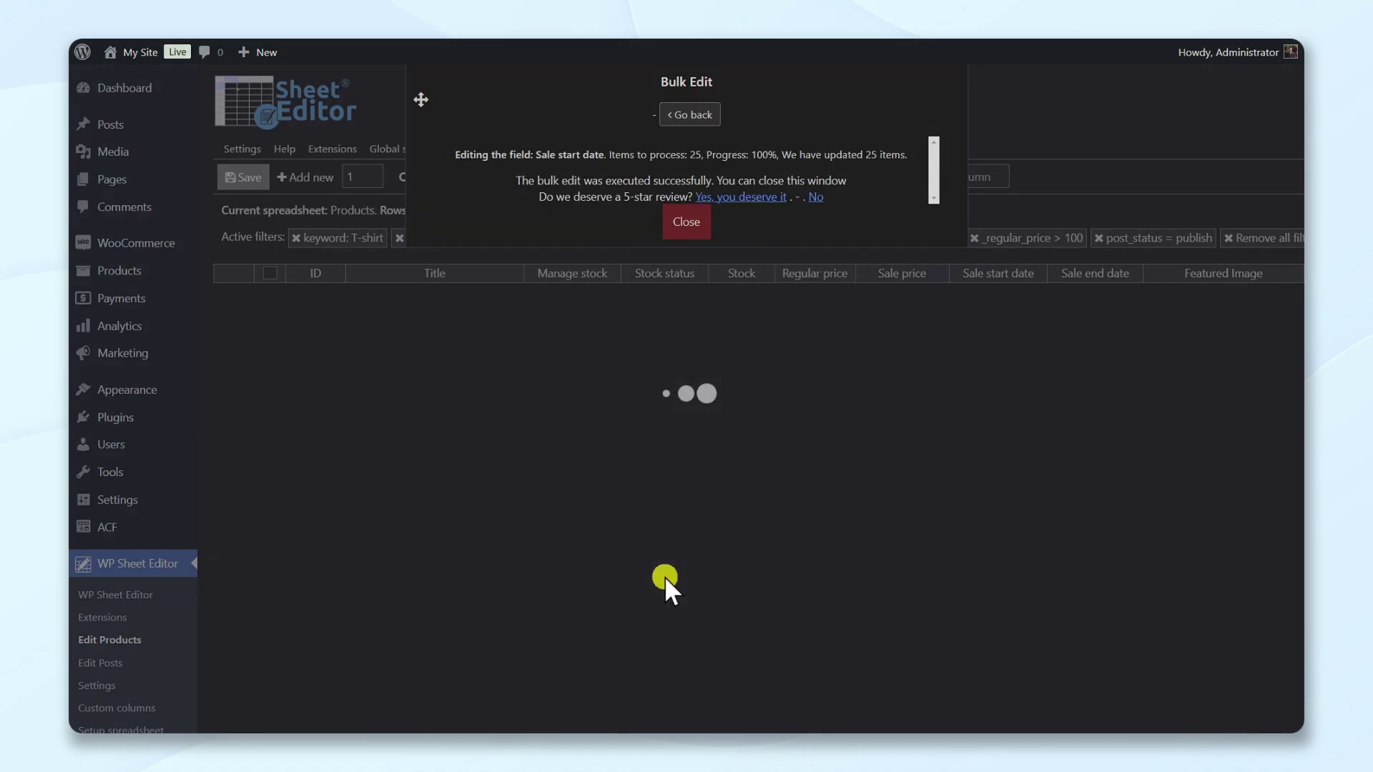
{"action": "left_click", "coordinate": [686, 223]}
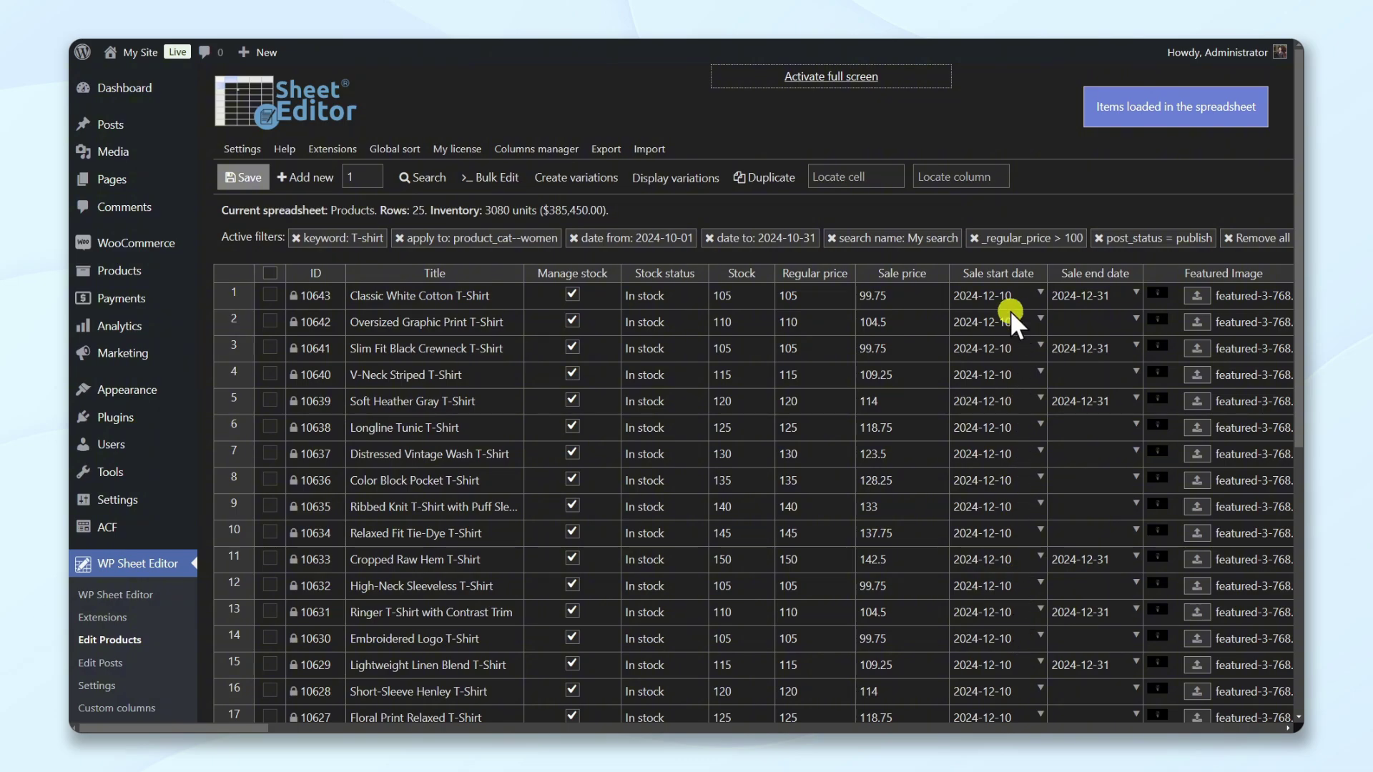
Step: Bulk-set Sale end date to 2024-12-31 on all rows and select that column to check
{"action": "left_click", "coordinate": [498, 179]}
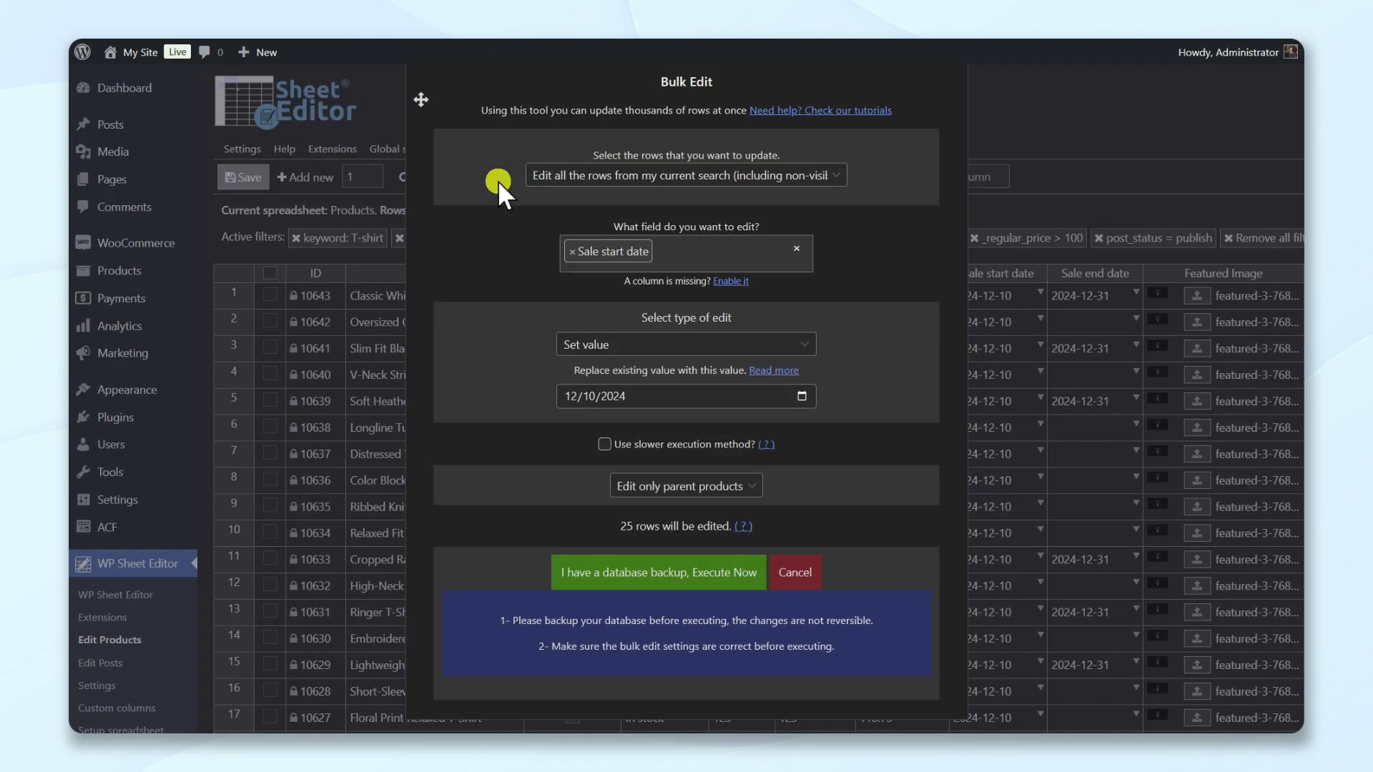
{"action": "left_click", "coordinate": [571, 251]}
{"action": "type", "text": "sa"}
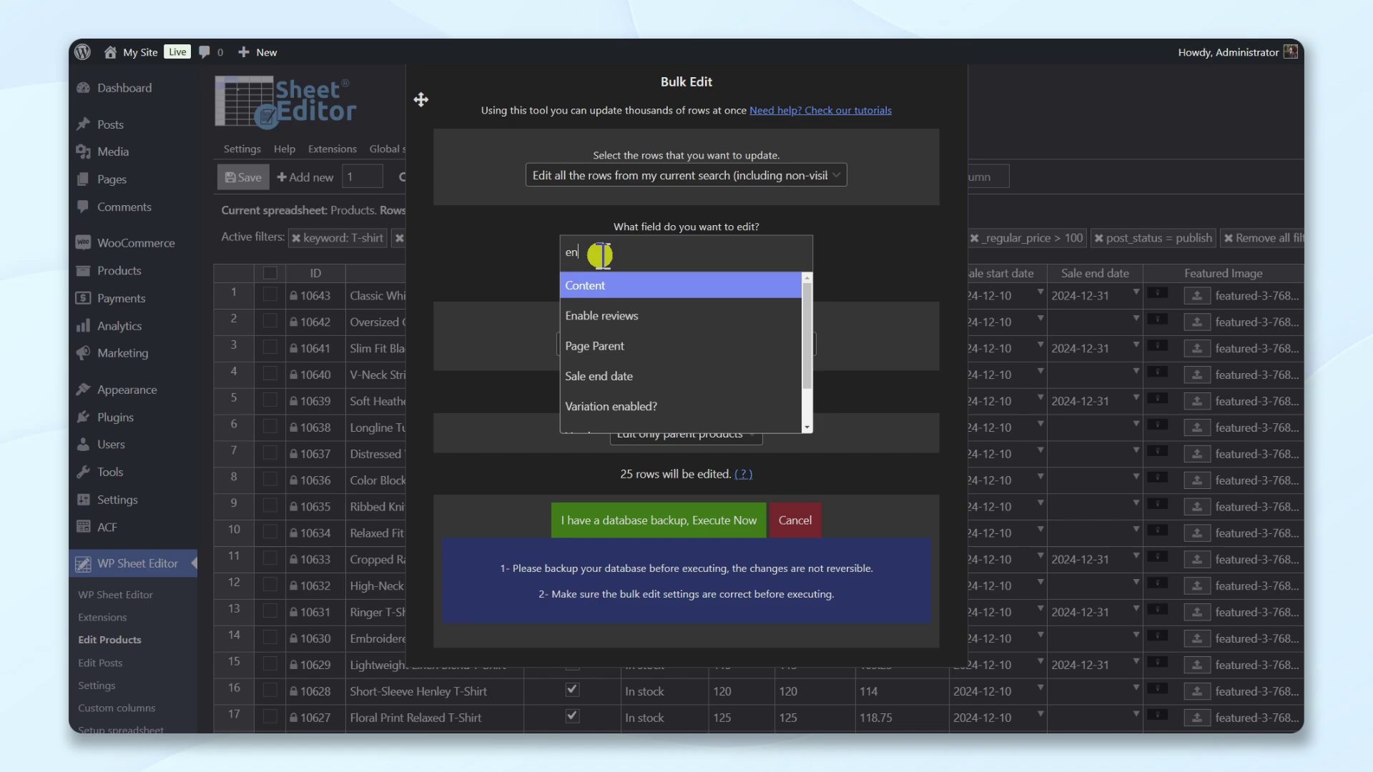
{"action": "type", "text": "l"}
{"action": "left_click", "coordinate": [665, 286]}
{"action": "left_click", "coordinate": [717, 344]}
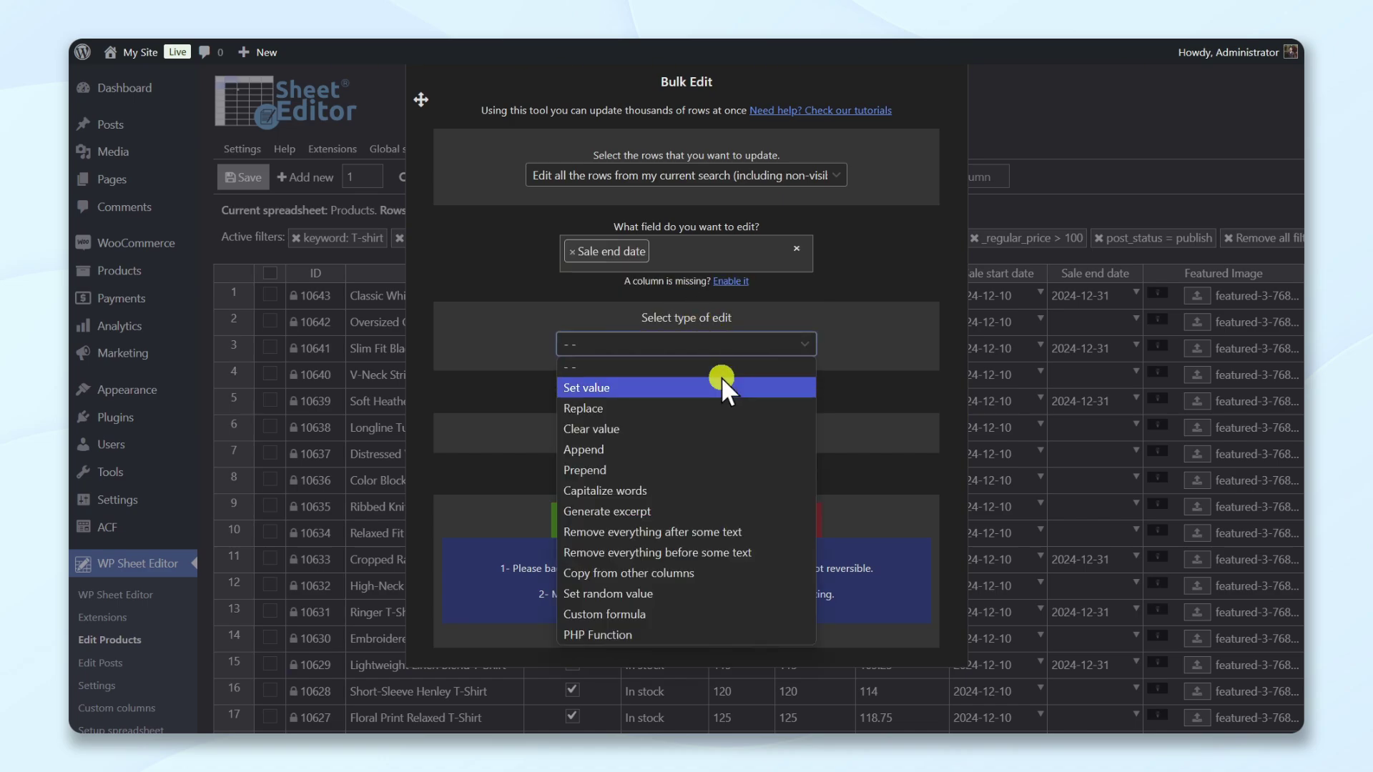
{"action": "left_click", "coordinate": [721, 381]}
{"action": "left_click", "coordinate": [798, 397]}
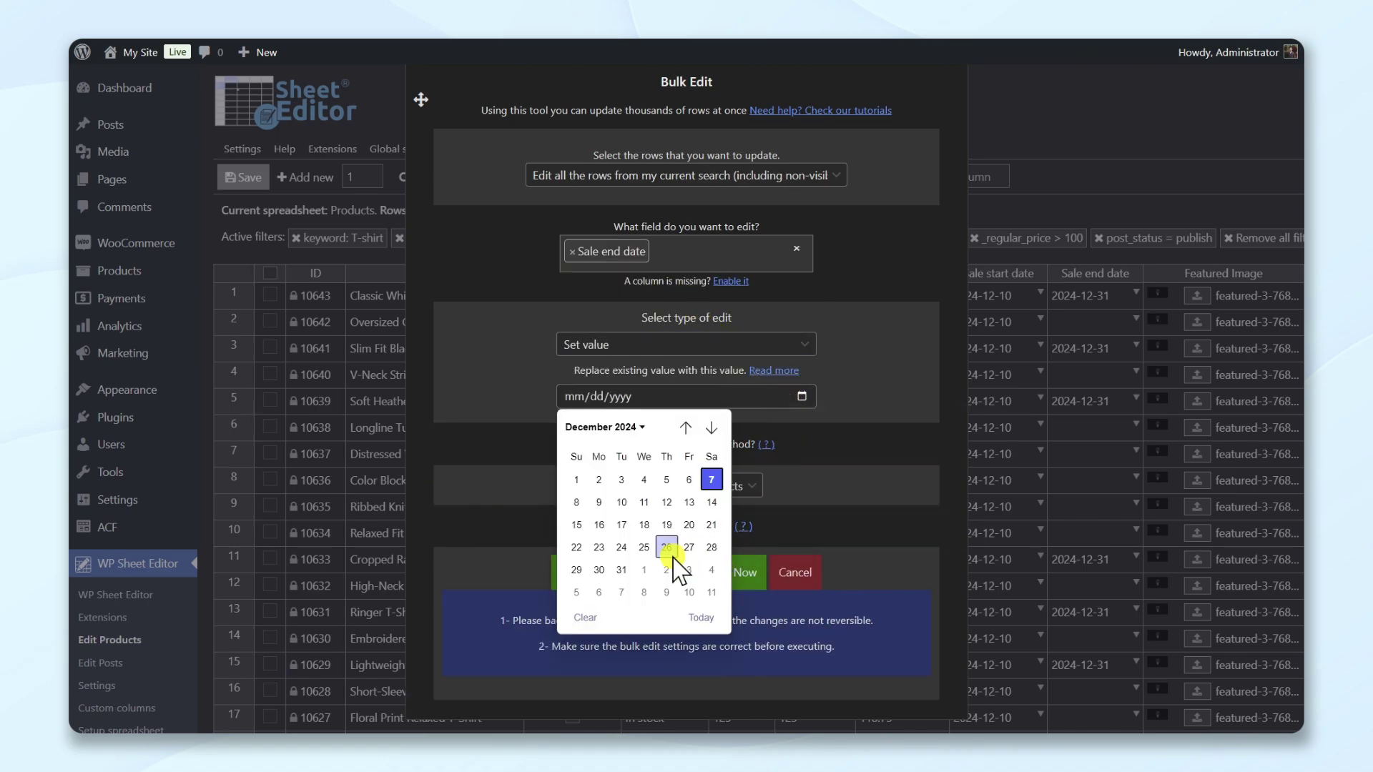
{"action": "left_click", "coordinate": [621, 570]}
{"action": "left_click", "coordinate": [649, 572]}
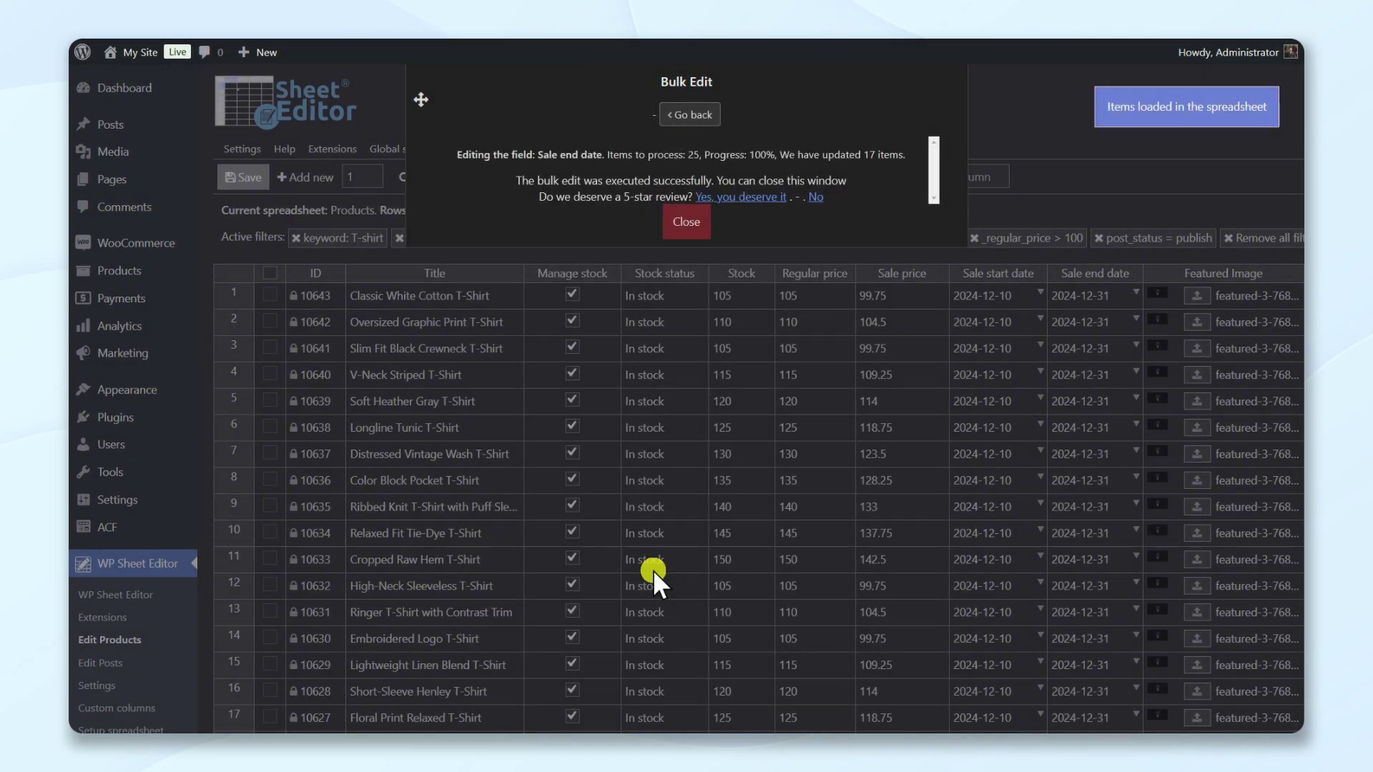
{"action": "left_click", "coordinate": [690, 226]}
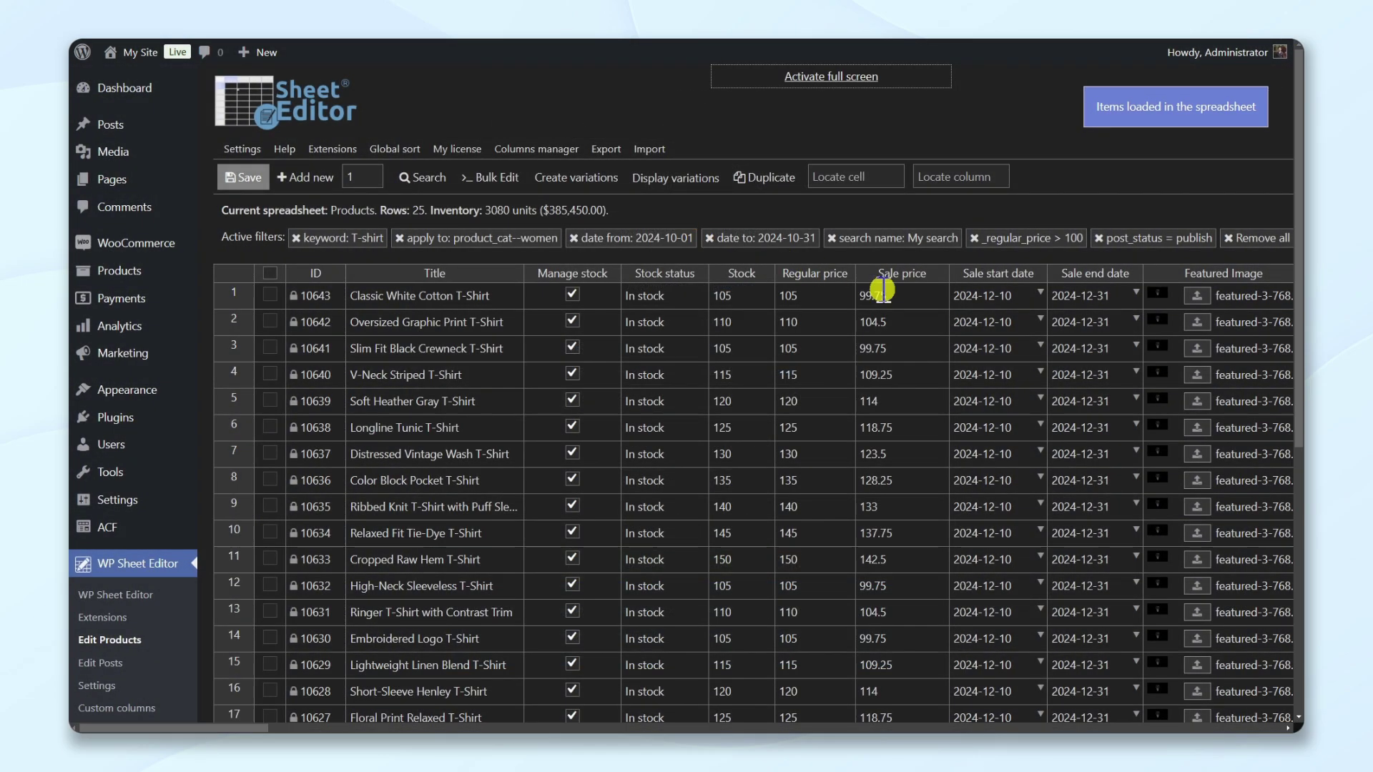
{"action": "left_click_drag", "start_coordinate": [1142, 275], "coordinate": [1157, 282]}
{"action": "left_click", "coordinate": [1155, 270]}
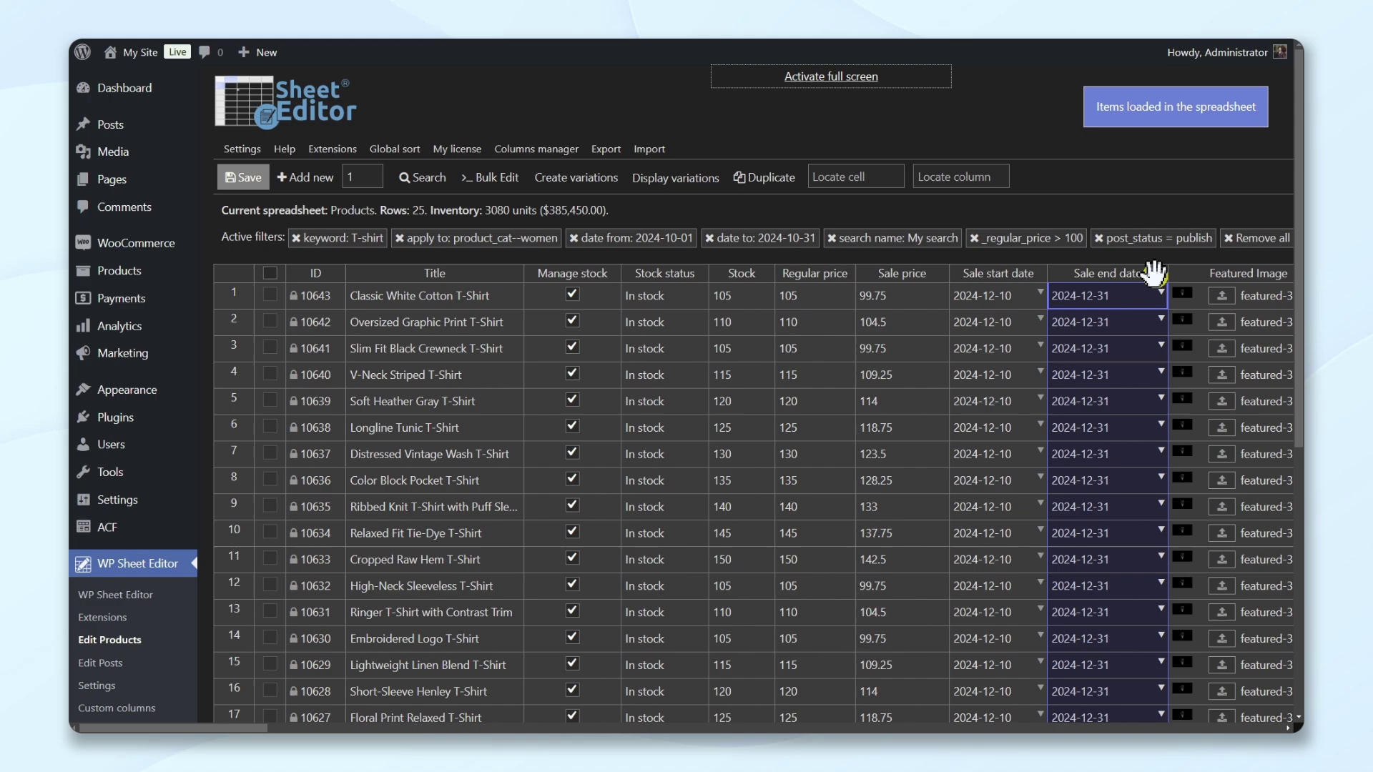
Step: Duplicate the Classic White Cotton T-Shirt row 10 times and widen the Title column
{"action": "left_click", "coordinate": [760, 357]}
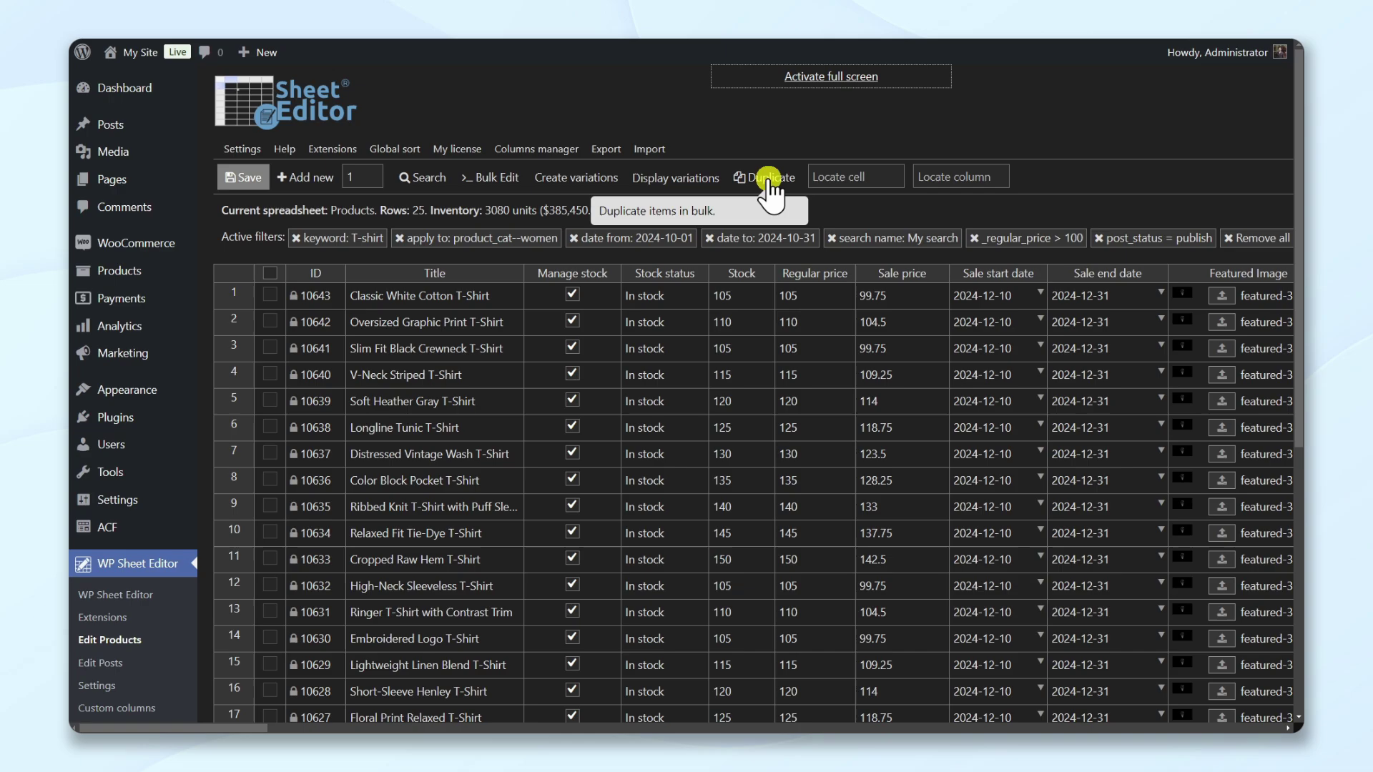
{"action": "right_click", "coordinate": [471, 294]}
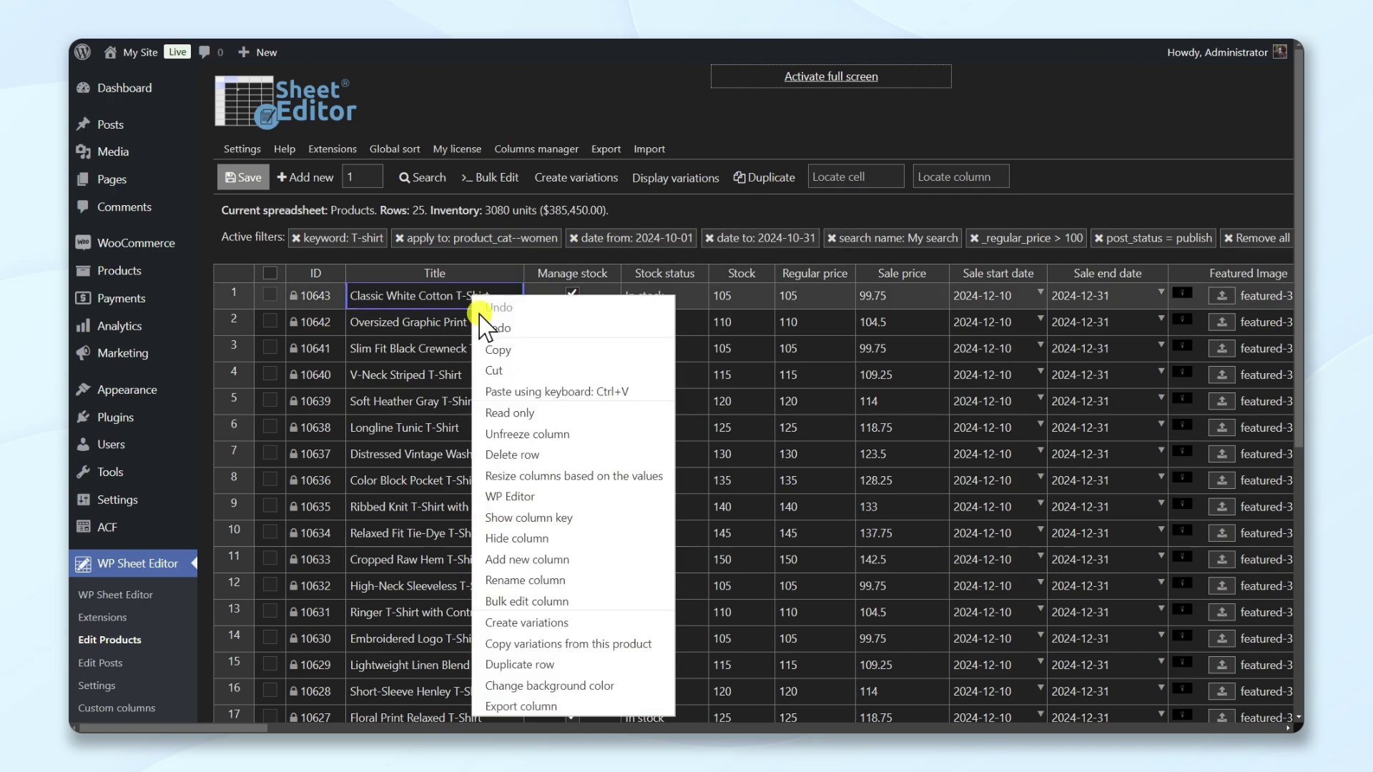
{"action": "left_click", "coordinate": [576, 661]}
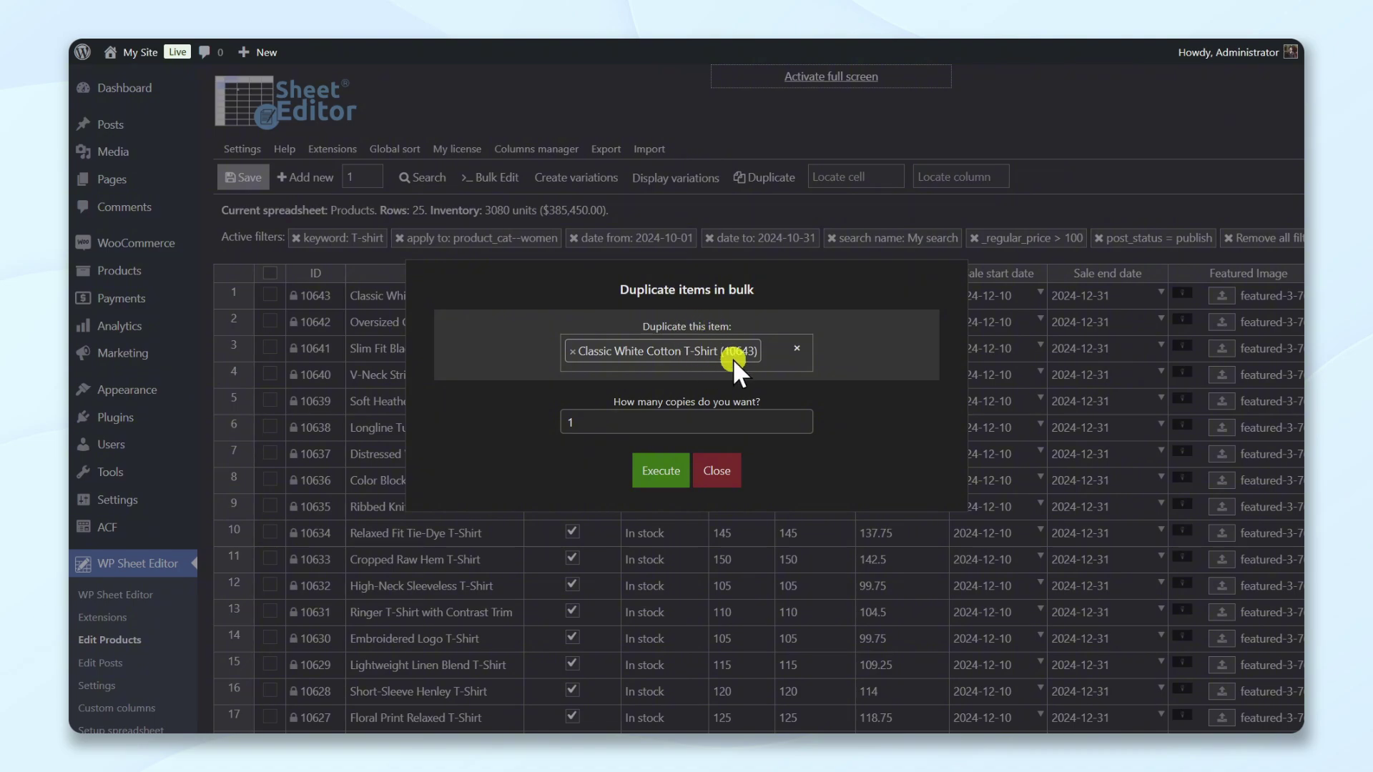
{"action": "left_click", "coordinate": [727, 420]}
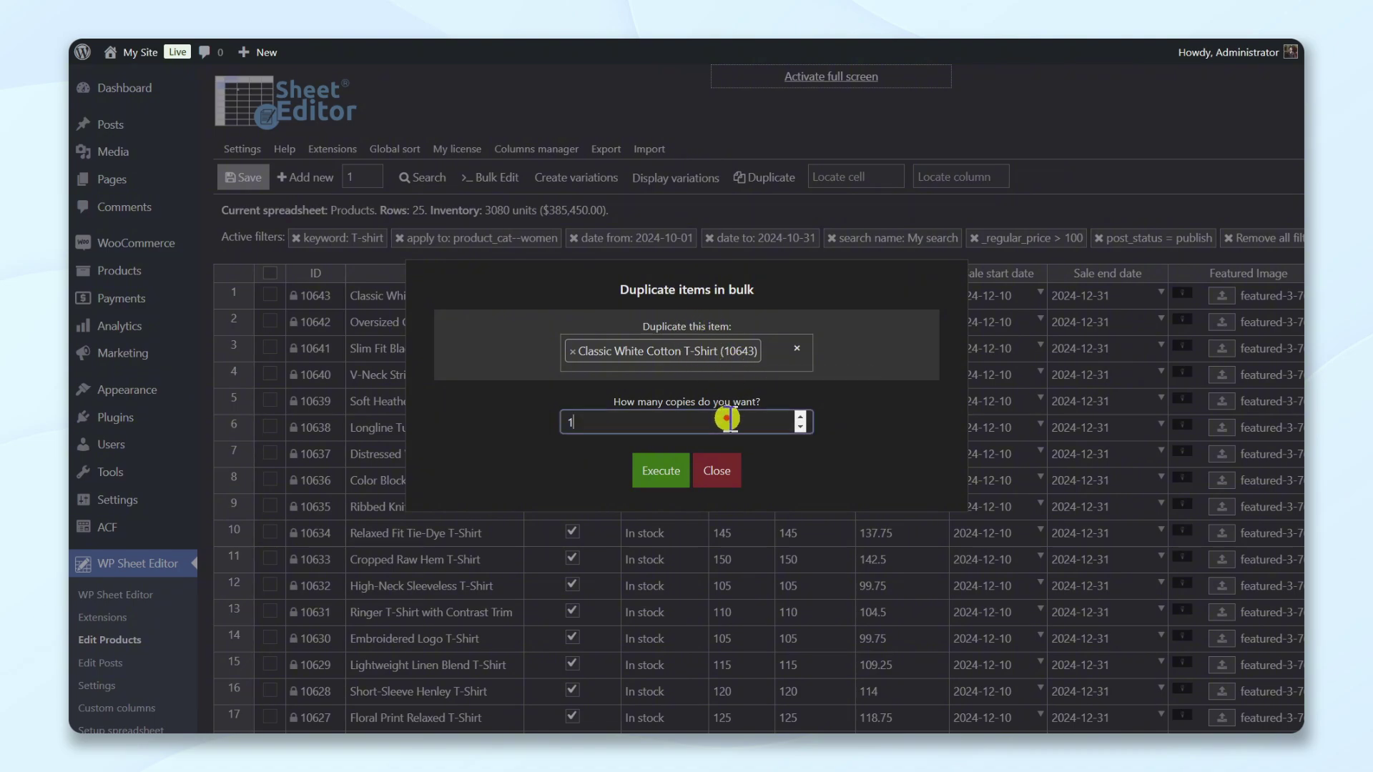
{"action": "type", "text": "0"}
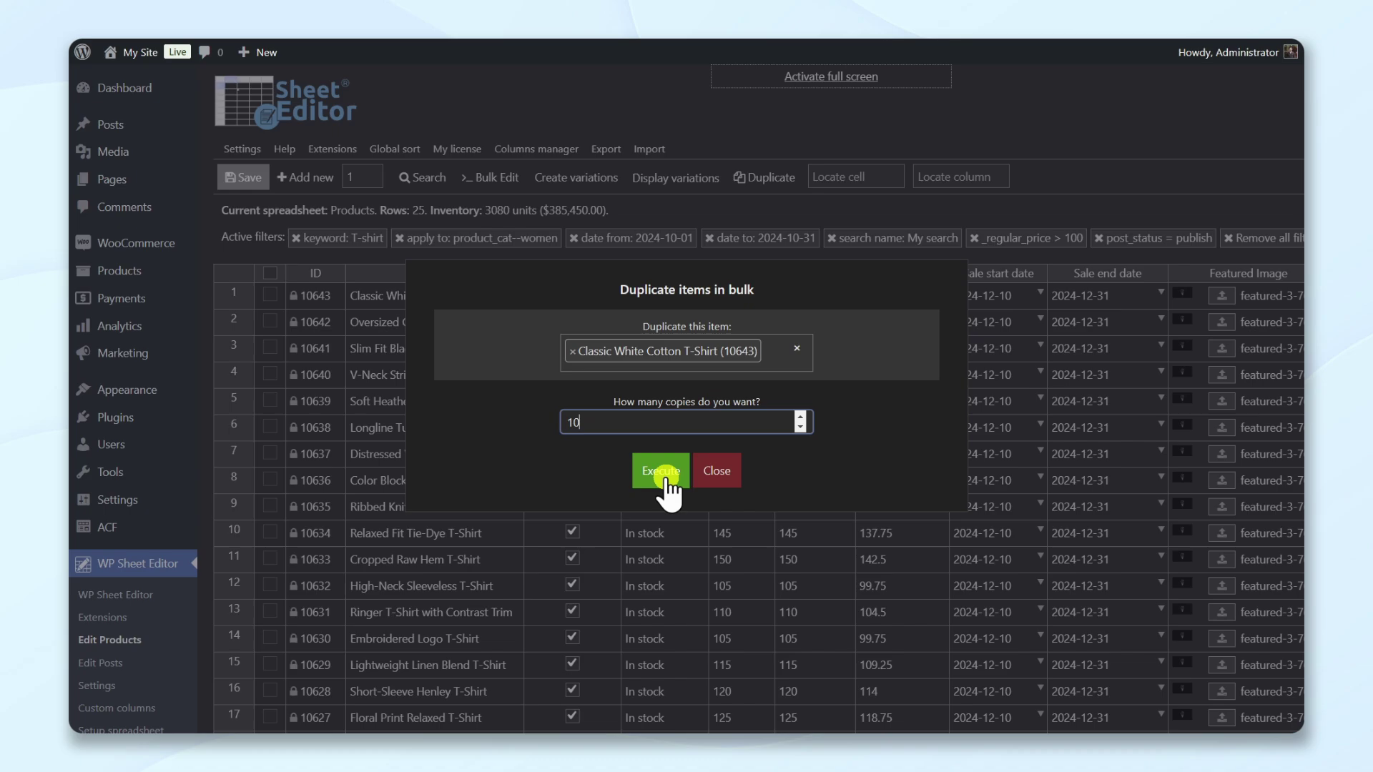
{"action": "left_click", "coordinate": [659, 473]}
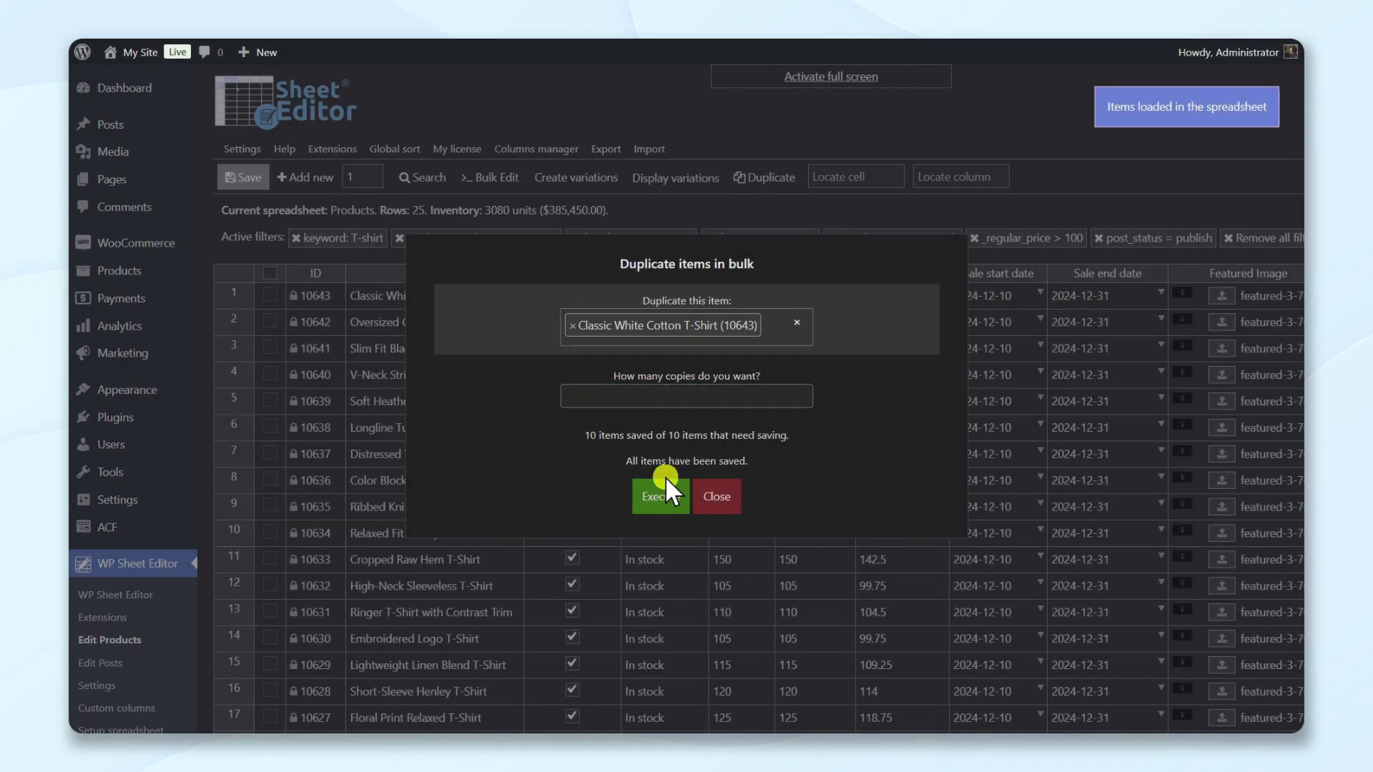
{"action": "left_click", "coordinate": [718, 475]}
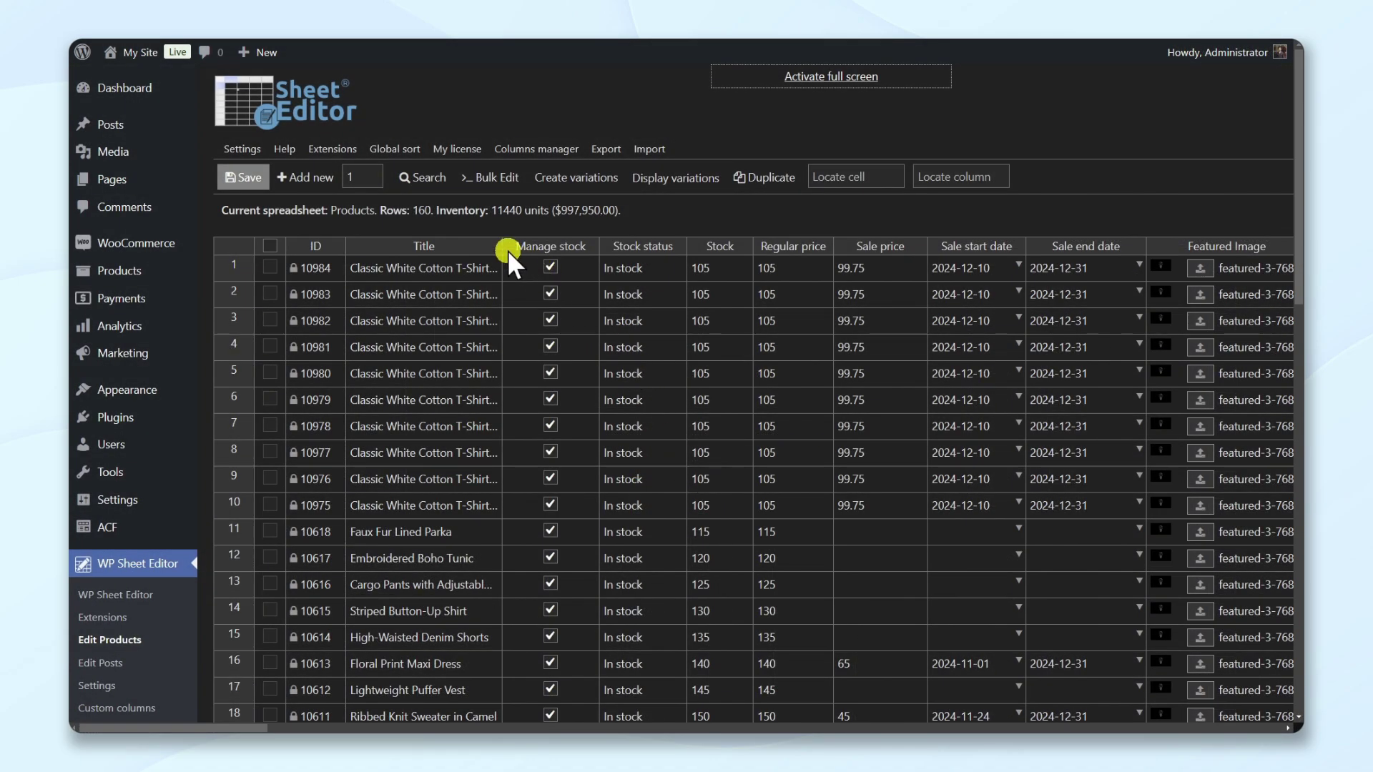
{"action": "mouse_move", "coordinate": [507, 250]}
{"action": "left_mouse_down"}
{"action": "mouse_move", "coordinate": [584, 261]}
{"action": "mouse_move", "coordinate": [558, 376]}
{"action": "mouse_move", "coordinate": [556, 498]}
{"action": "left_mouse_up"}
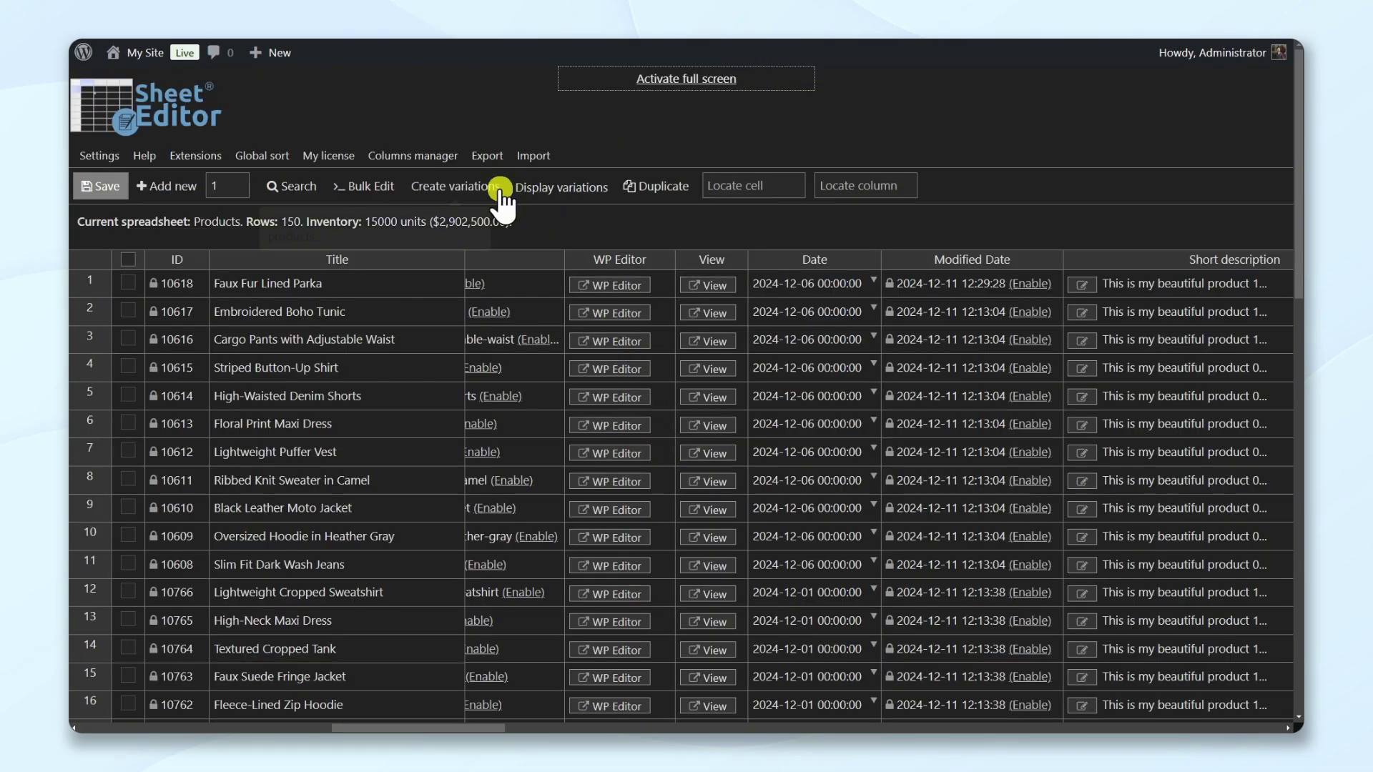
Step: In Variations Manager, choose Copy variations with Faux Fur Lined Parka as the source
{"action": "left_click", "coordinate": [468, 185]}
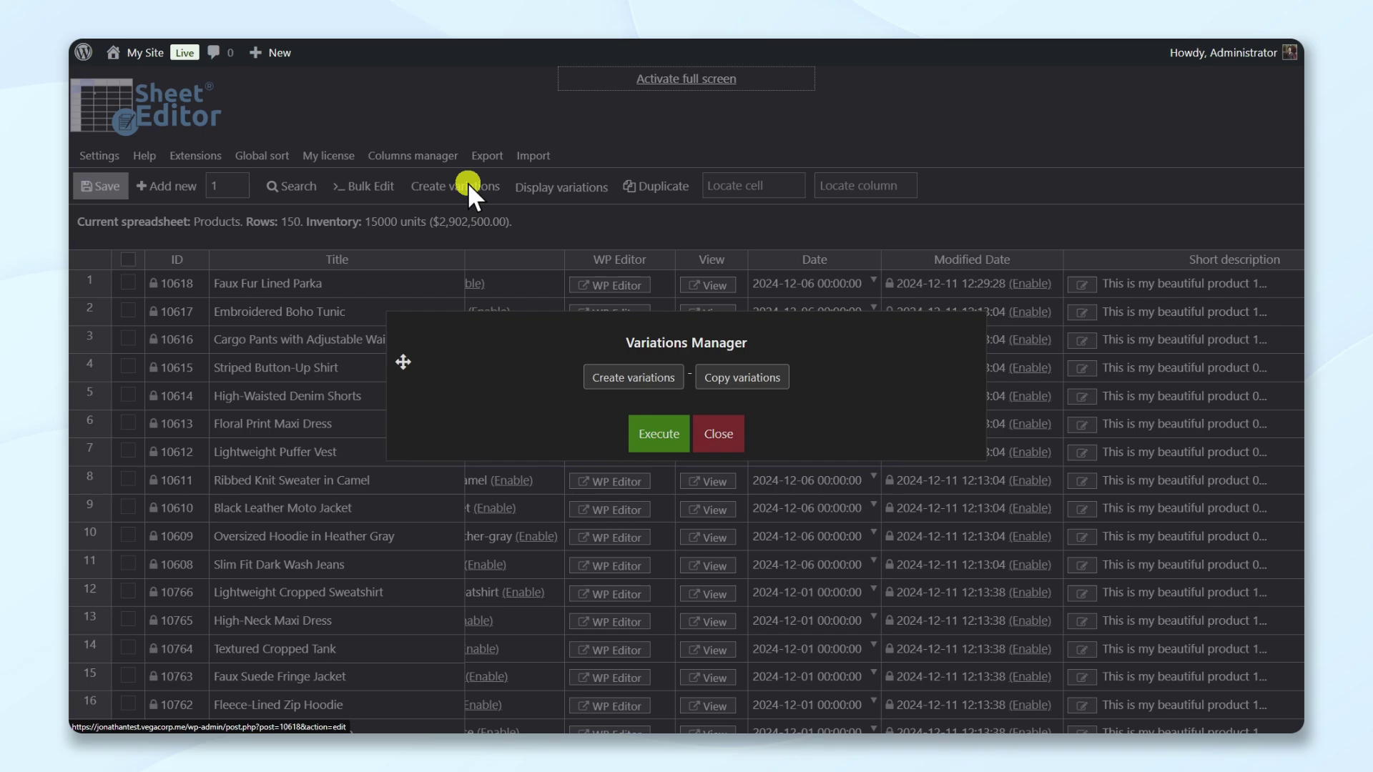
{"action": "left_click", "coordinate": [646, 384]}
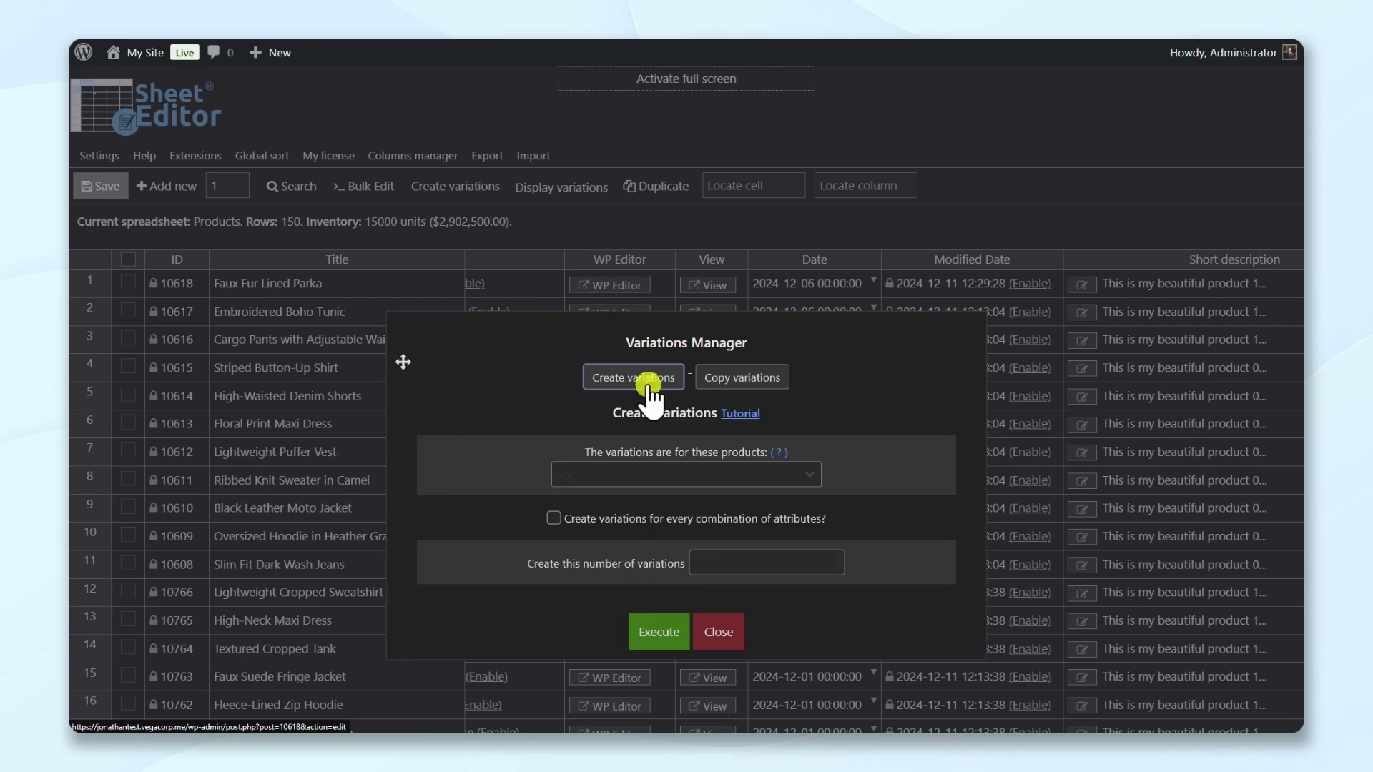
{"action": "left_click", "coordinate": [735, 380]}
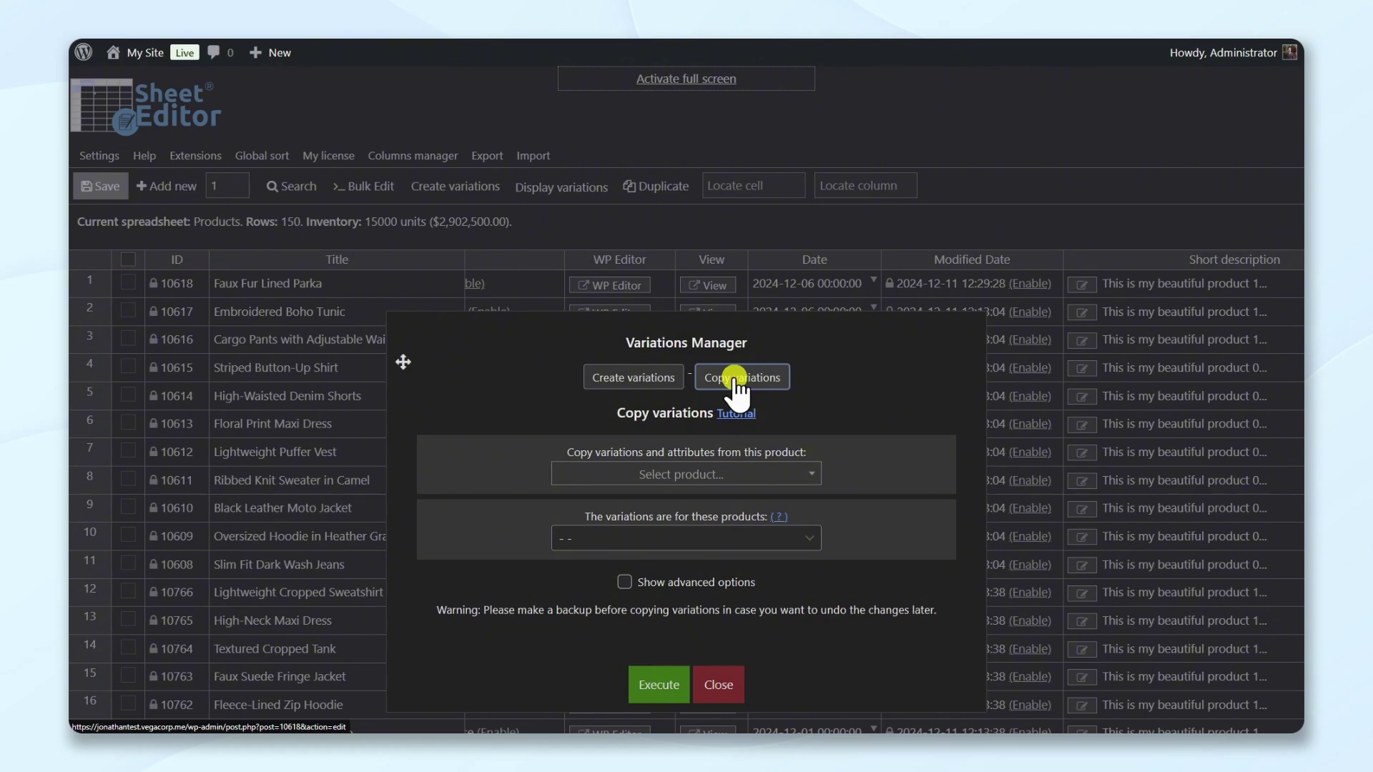
{"action": "left_click", "coordinate": [686, 476]}
{"action": "type", "text": "10618"}
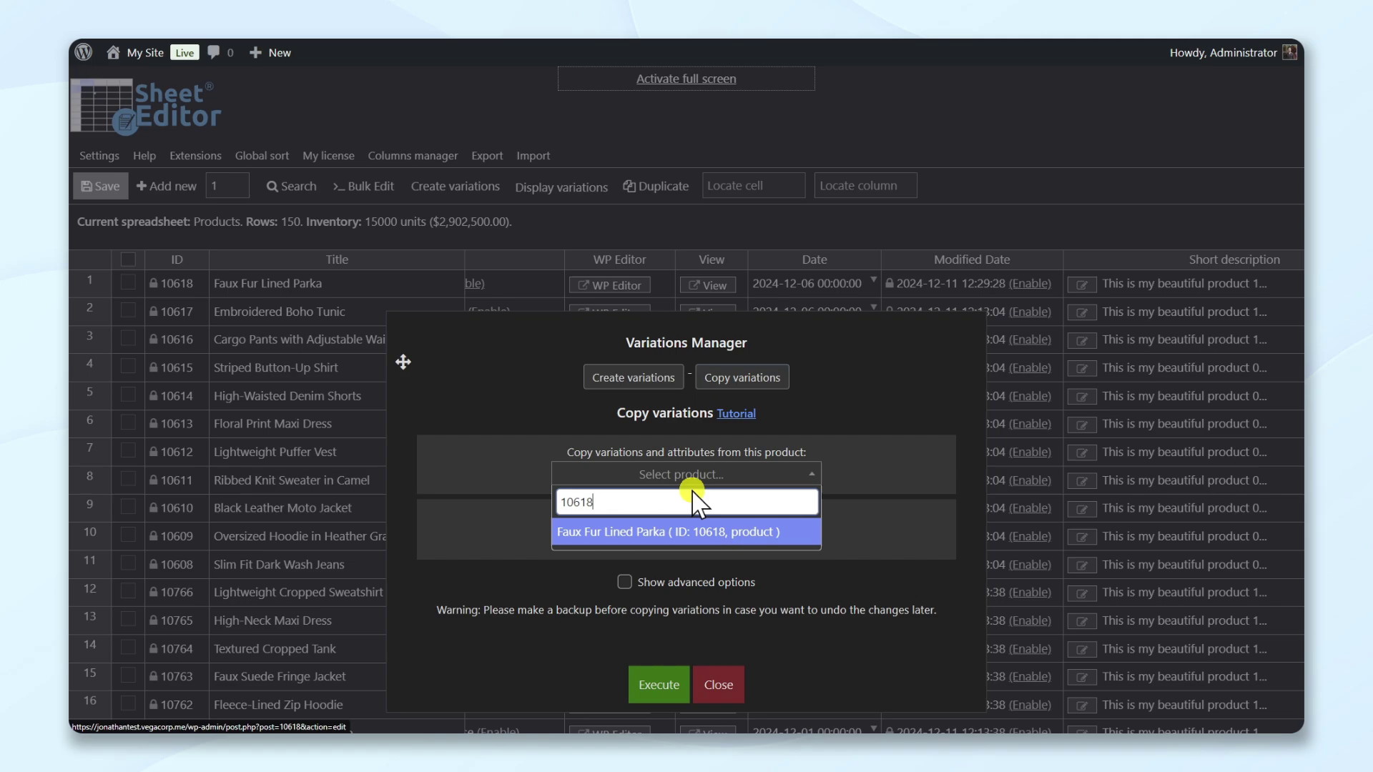
{"action": "left_click", "coordinate": [717, 531]}
Step: Target the individual product Embroidered Boho Tunic (10617) and execute the variation copy
{"action": "left_click", "coordinate": [715, 558]}
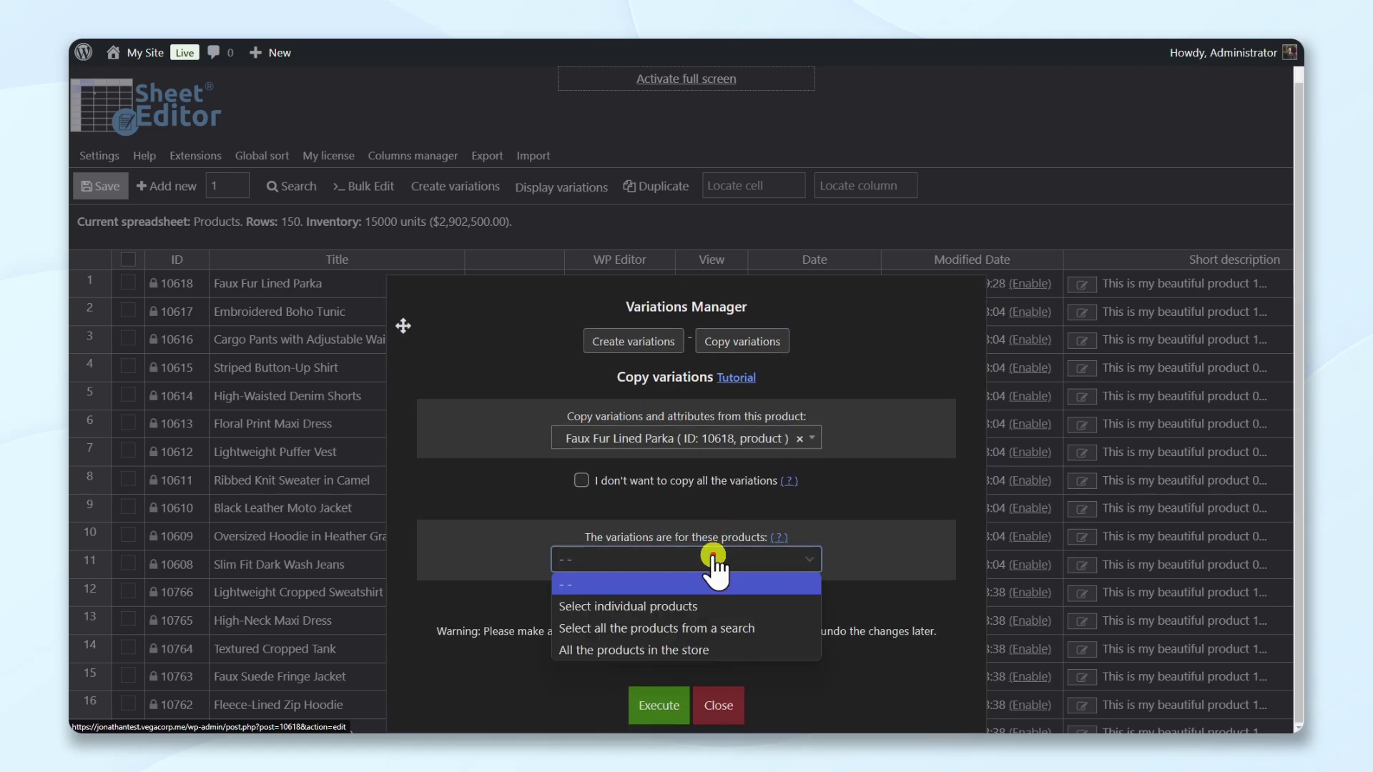
{"action": "left_click", "coordinate": [707, 602]}
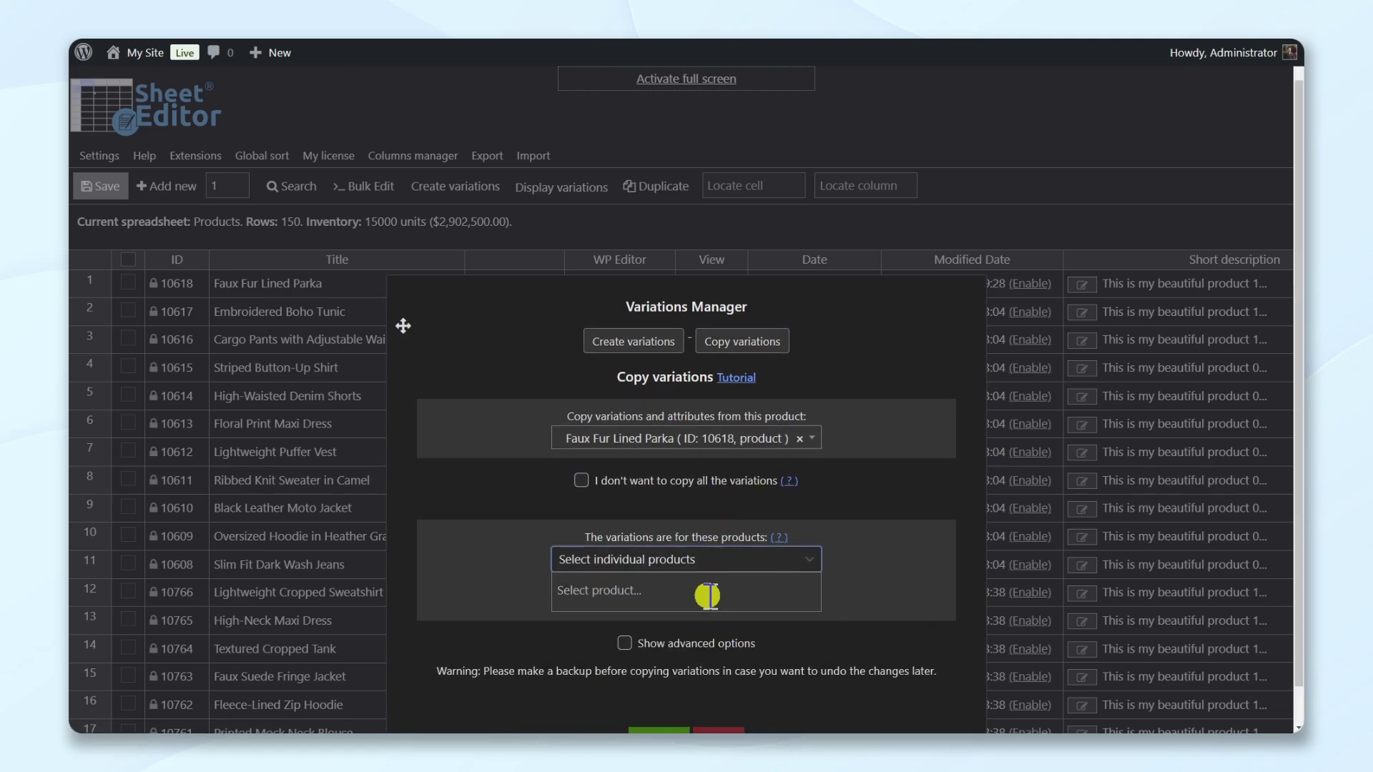
{"action": "type", "text": "10617"}
{"action": "left_click", "coordinate": [702, 626]}
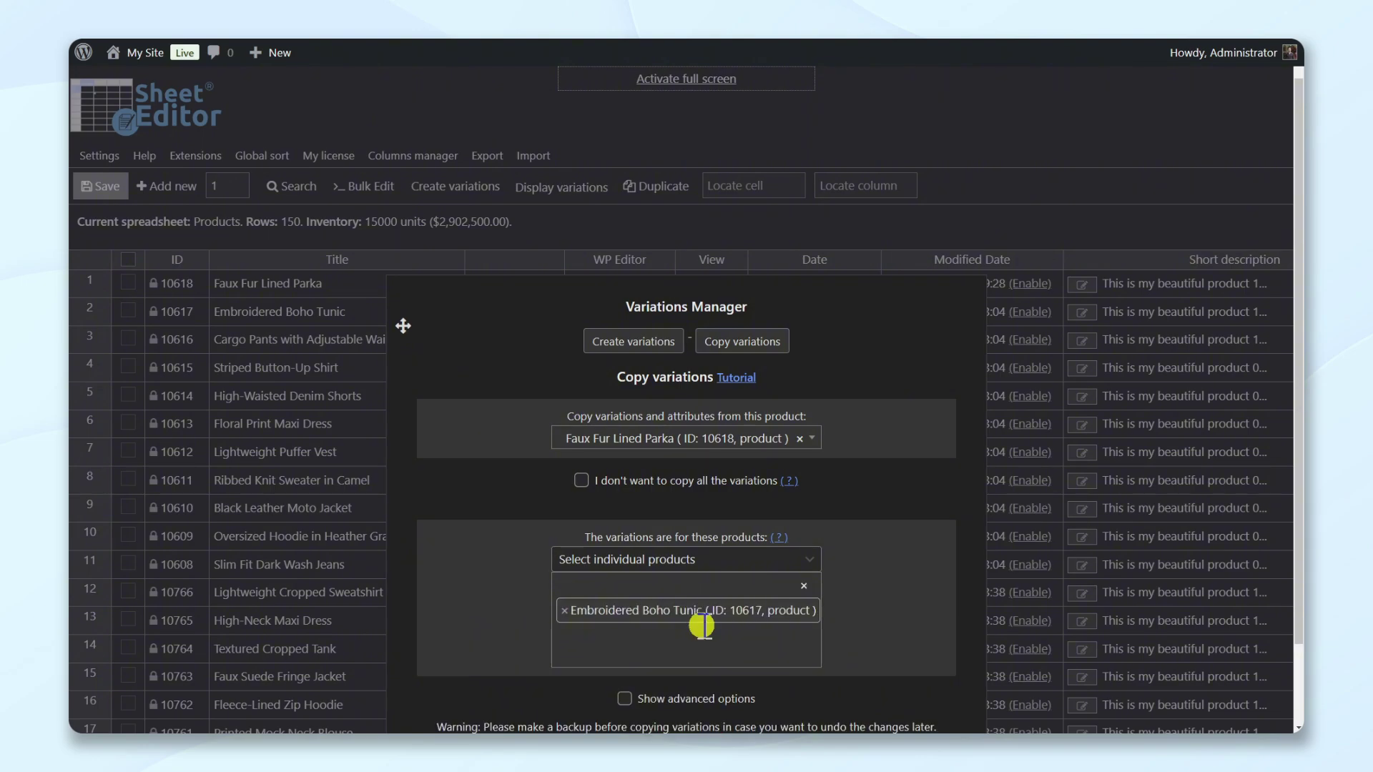
{"action": "scroll", "coordinate": [701, 627], "scroll_direction": "down", "scroll_amount": 1}
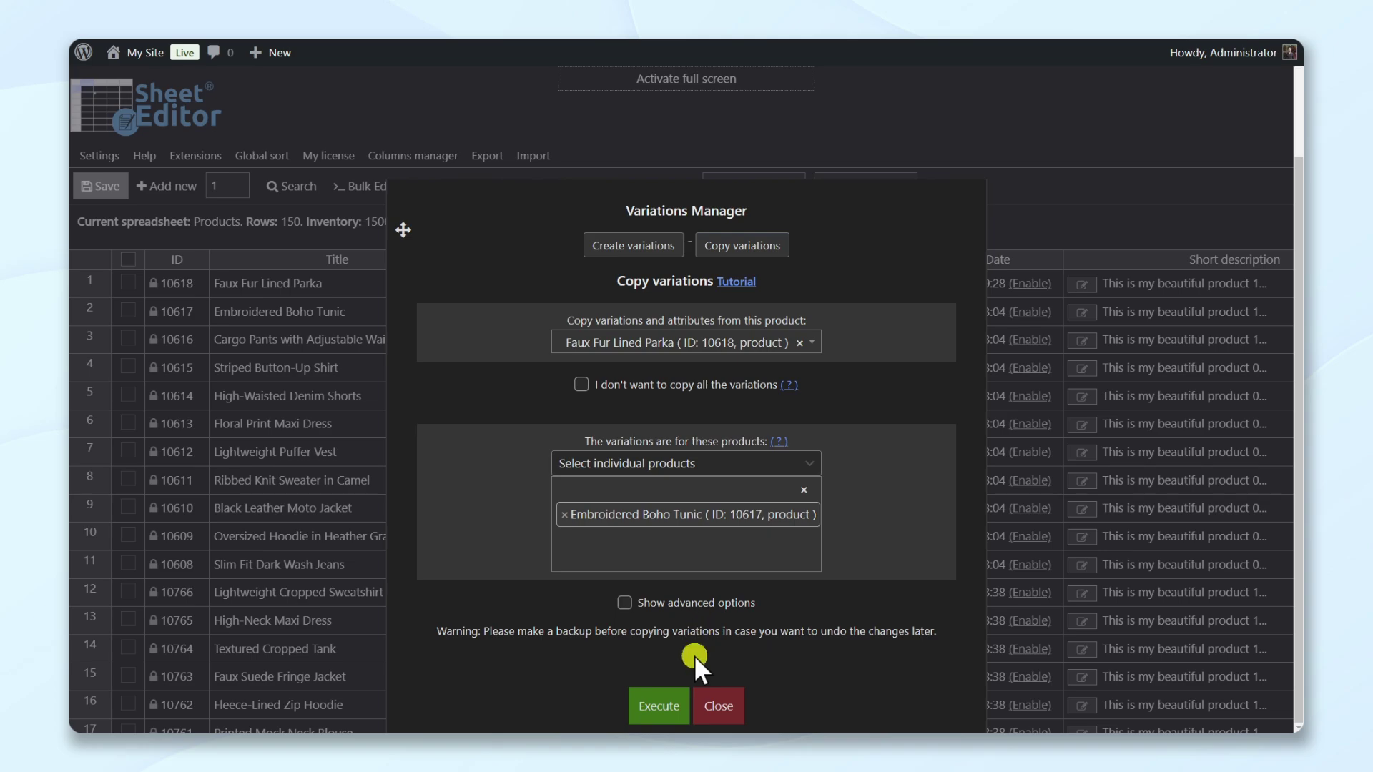
{"action": "left_click", "coordinate": [675, 708]}
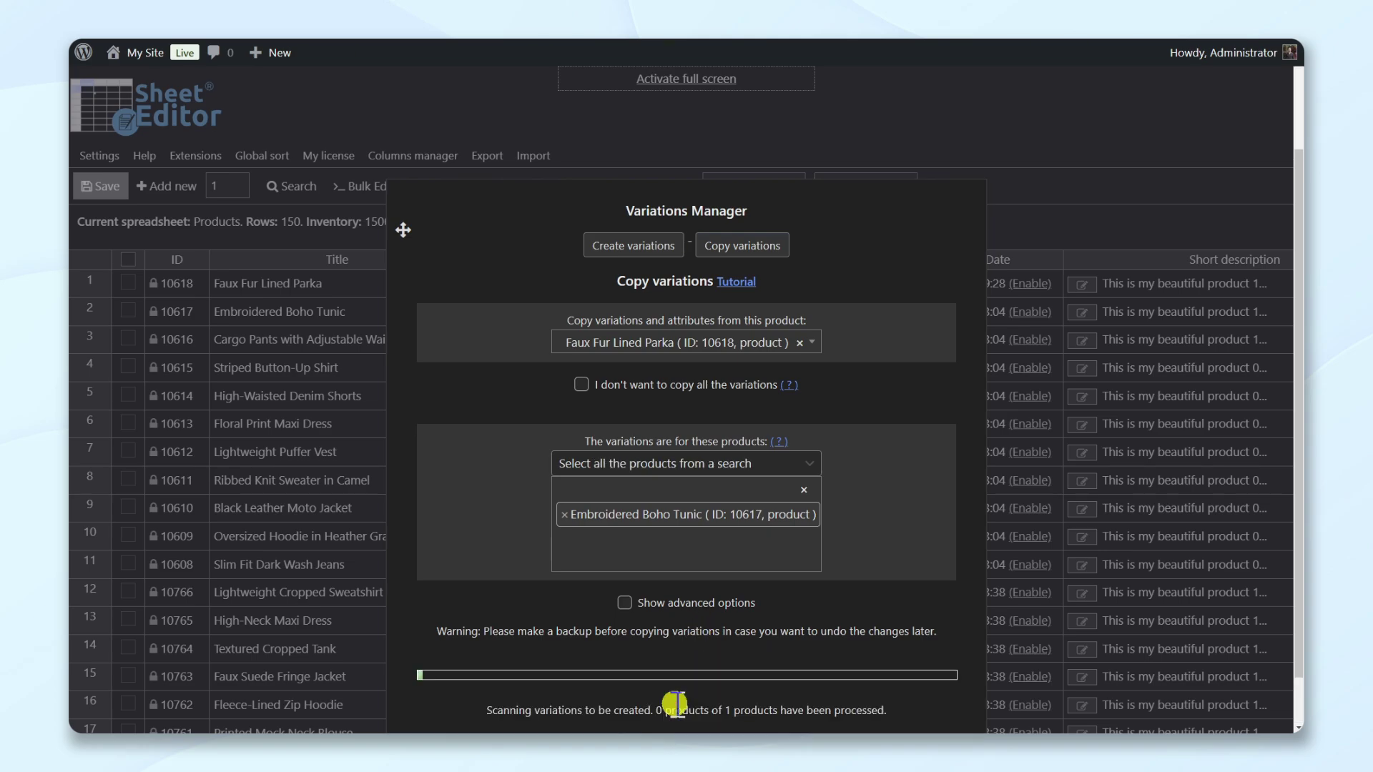
{"action": "left_click", "coordinate": [719, 708]}
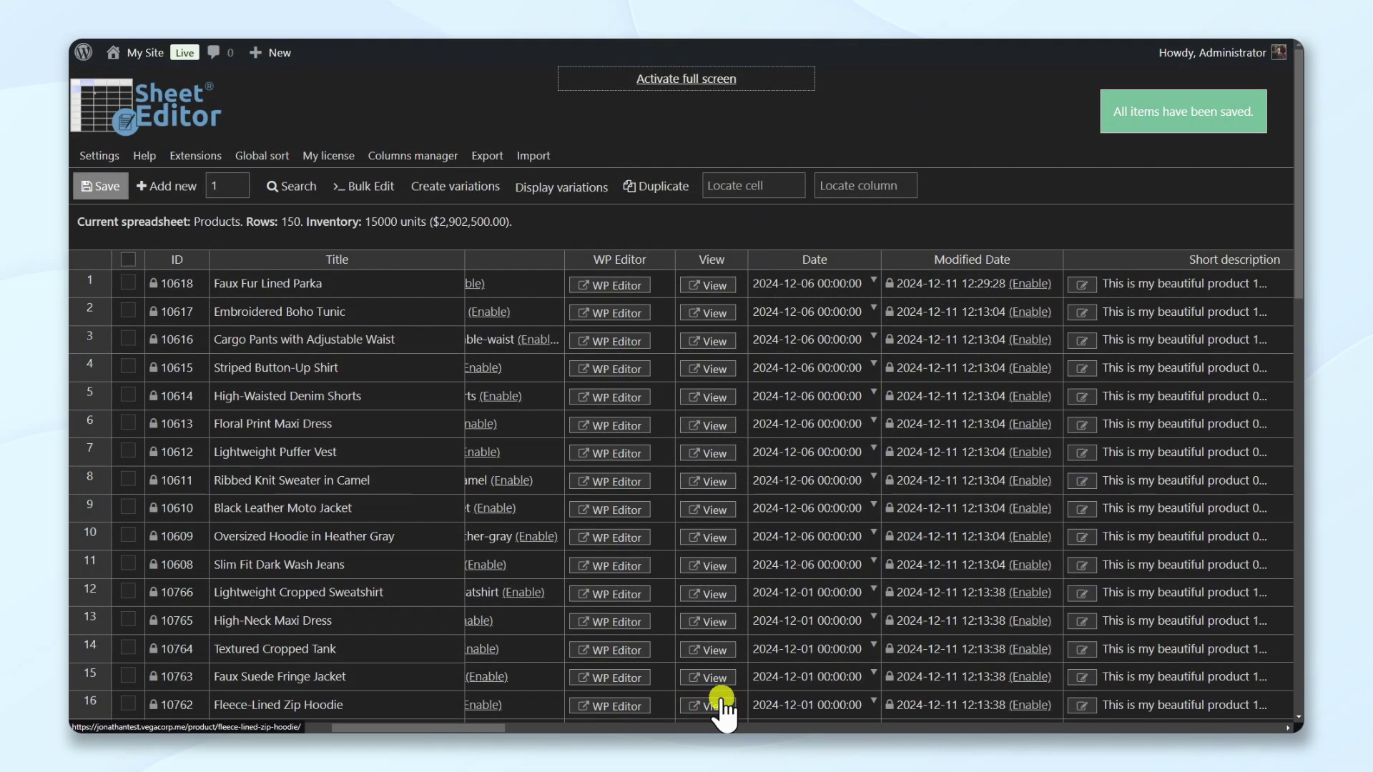
{"action": "scroll", "coordinate": [683, 477], "scroll_direction": "left", "scroll_amount": 5}
{"action": "scroll", "coordinate": [676, 457], "scroll_direction": "left", "scroll_amount": 5}
{"action": "scroll", "coordinate": [677, 456], "scroll_direction": "left", "scroll_amount": 5}
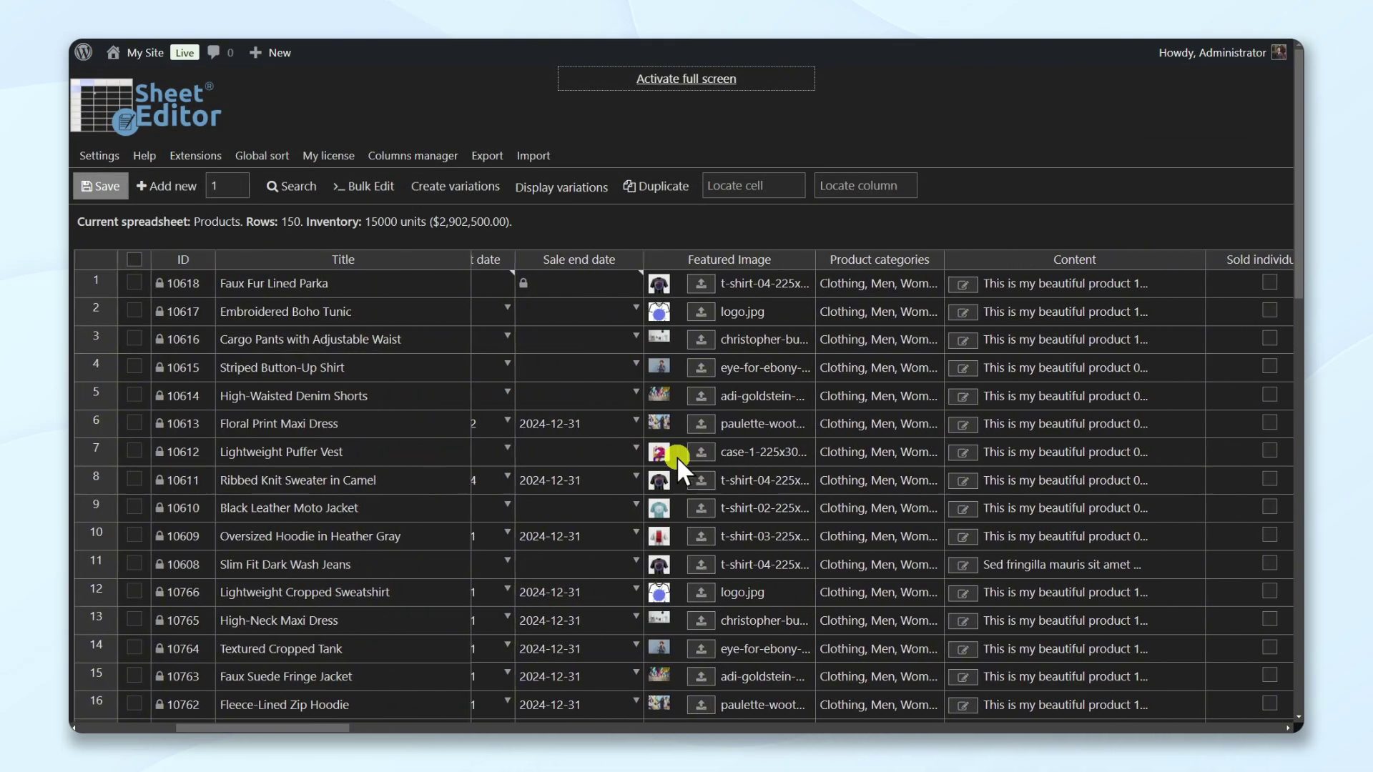
{"action": "scroll", "coordinate": [677, 456], "scroll_direction": "left", "scroll_amount": 5}
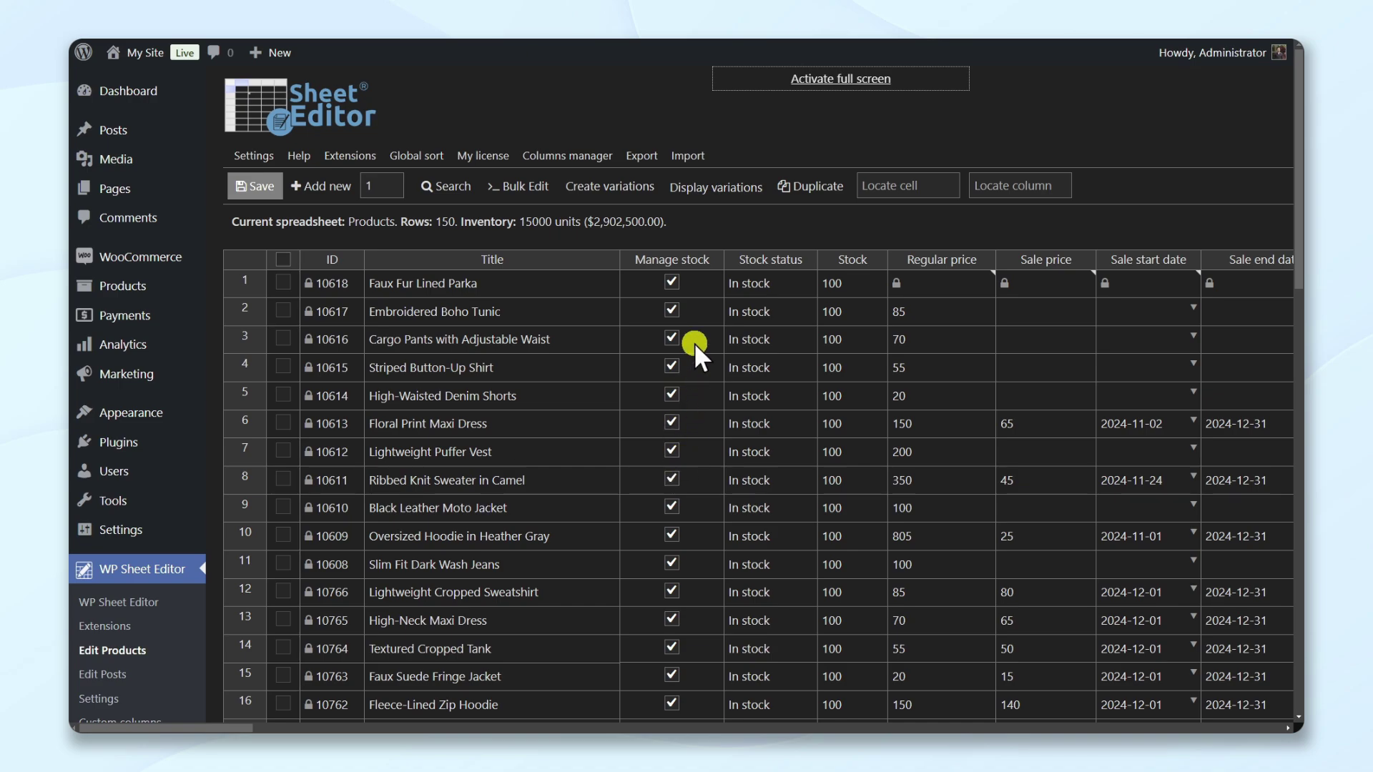
{"action": "left_click", "coordinate": [722, 191]}
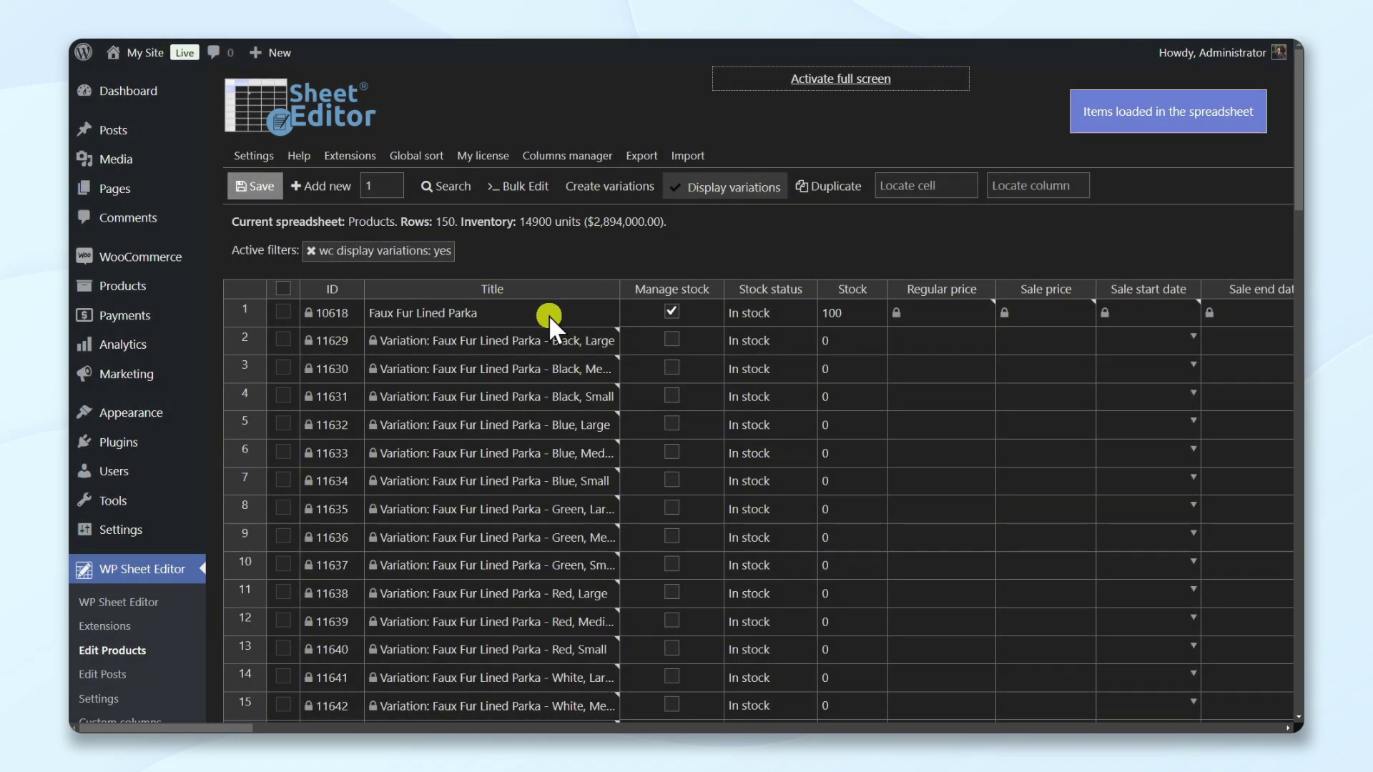
{"action": "scroll", "coordinate": [559, 446], "scroll_direction": "down", "scroll_amount": 5}
{"action": "left_click_drag", "start_coordinate": [560, 396], "coordinate": [533, 609]}
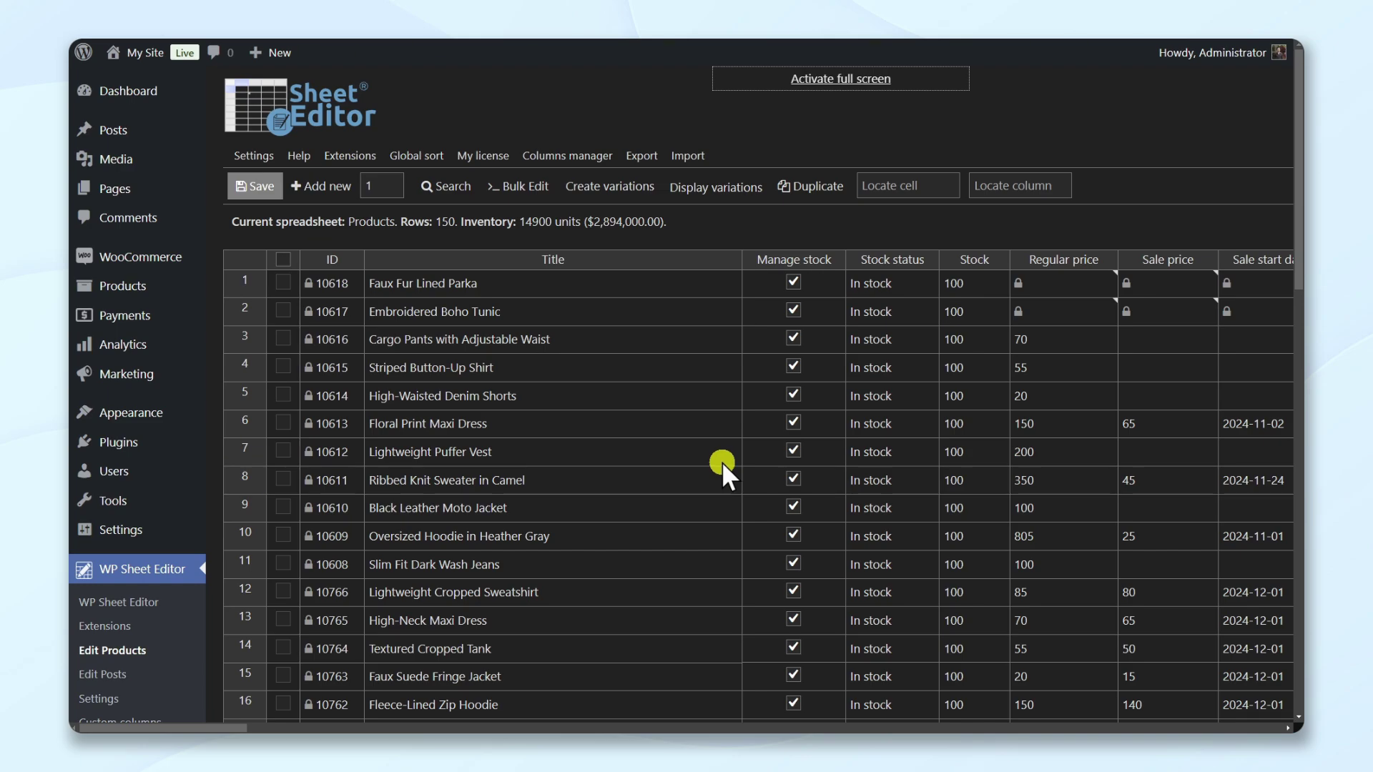
Step: Export the active columns for Microsoft Excel (Office 365) as 'My export'
{"action": "left_click", "coordinate": [648, 158]}
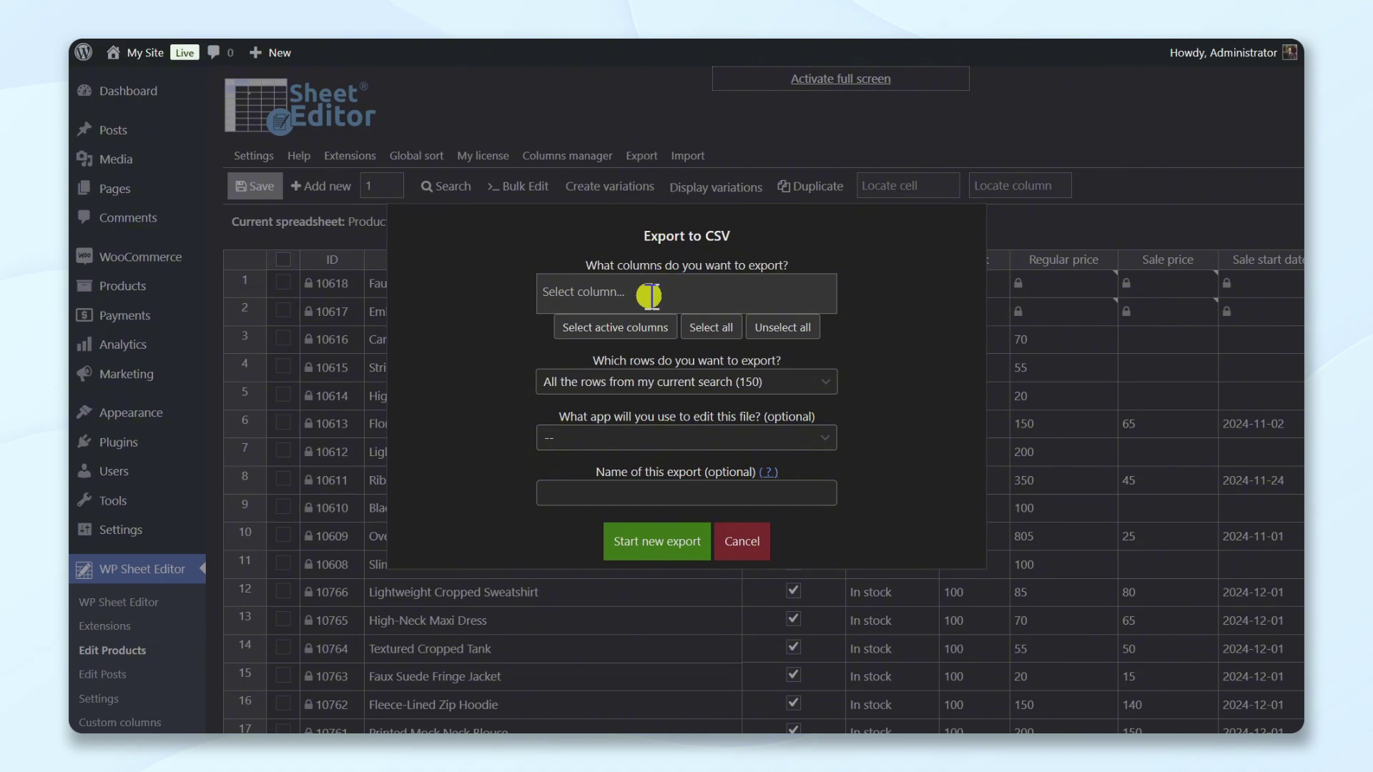
{"action": "left_click", "coordinate": [645, 329]}
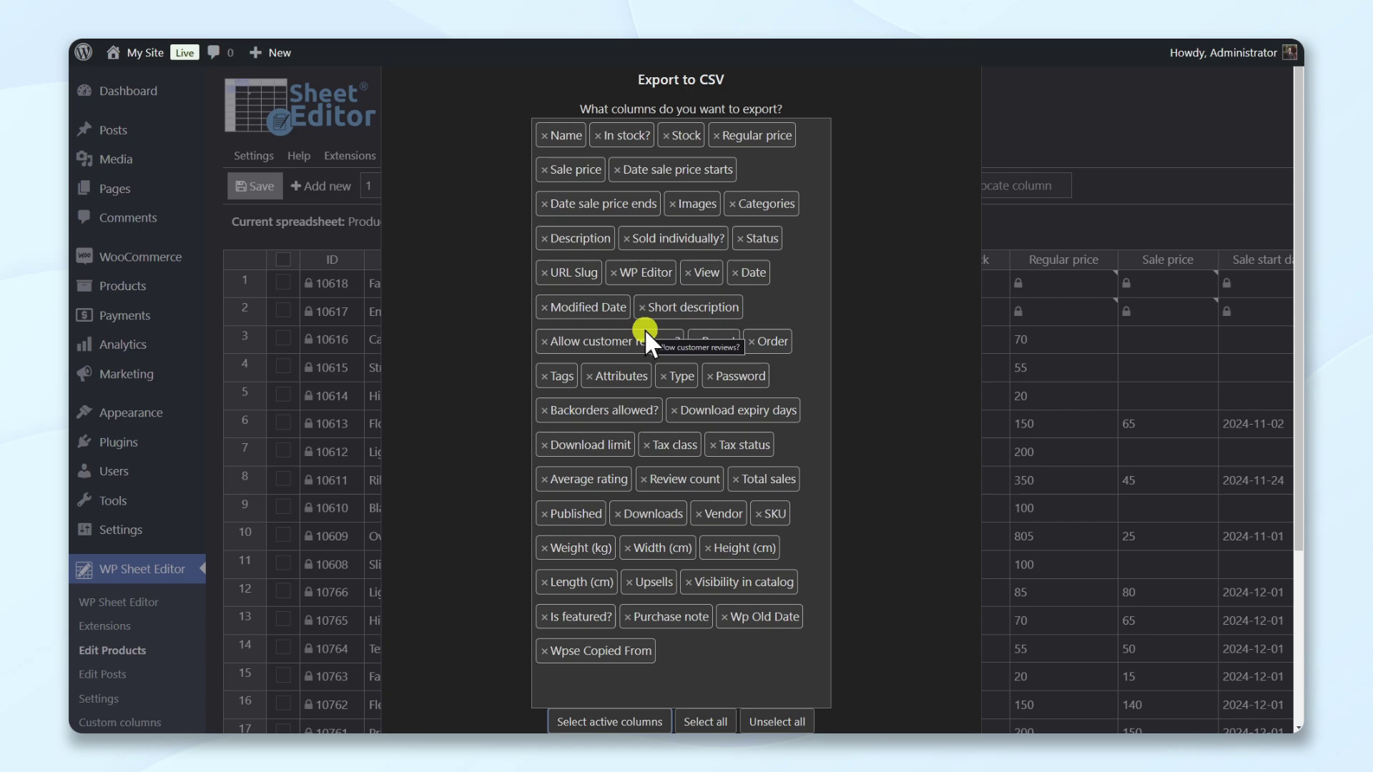
{"action": "scroll", "coordinate": [644, 330], "scroll_direction": "down", "scroll_amount": 2}
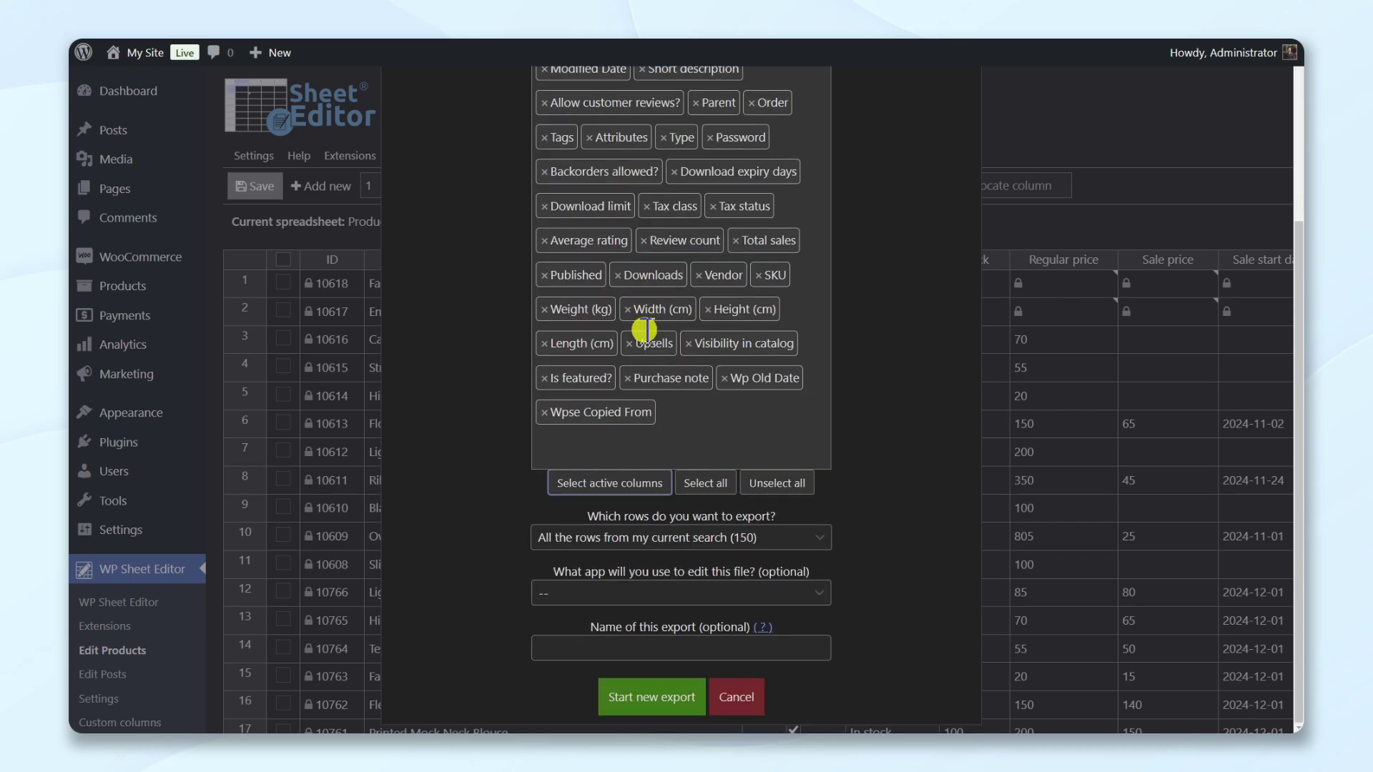
{"action": "left_click", "coordinate": [727, 593]}
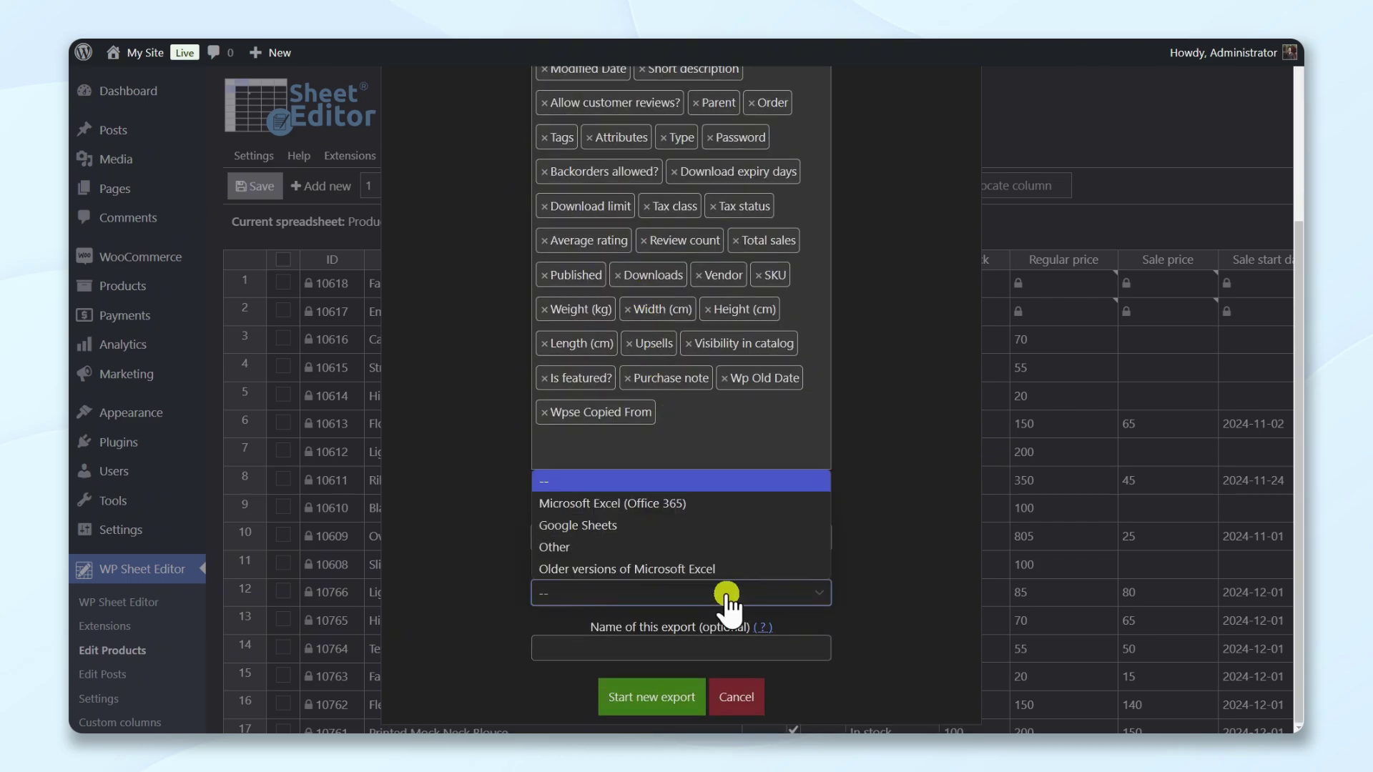
{"action": "left_click", "coordinate": [688, 509]}
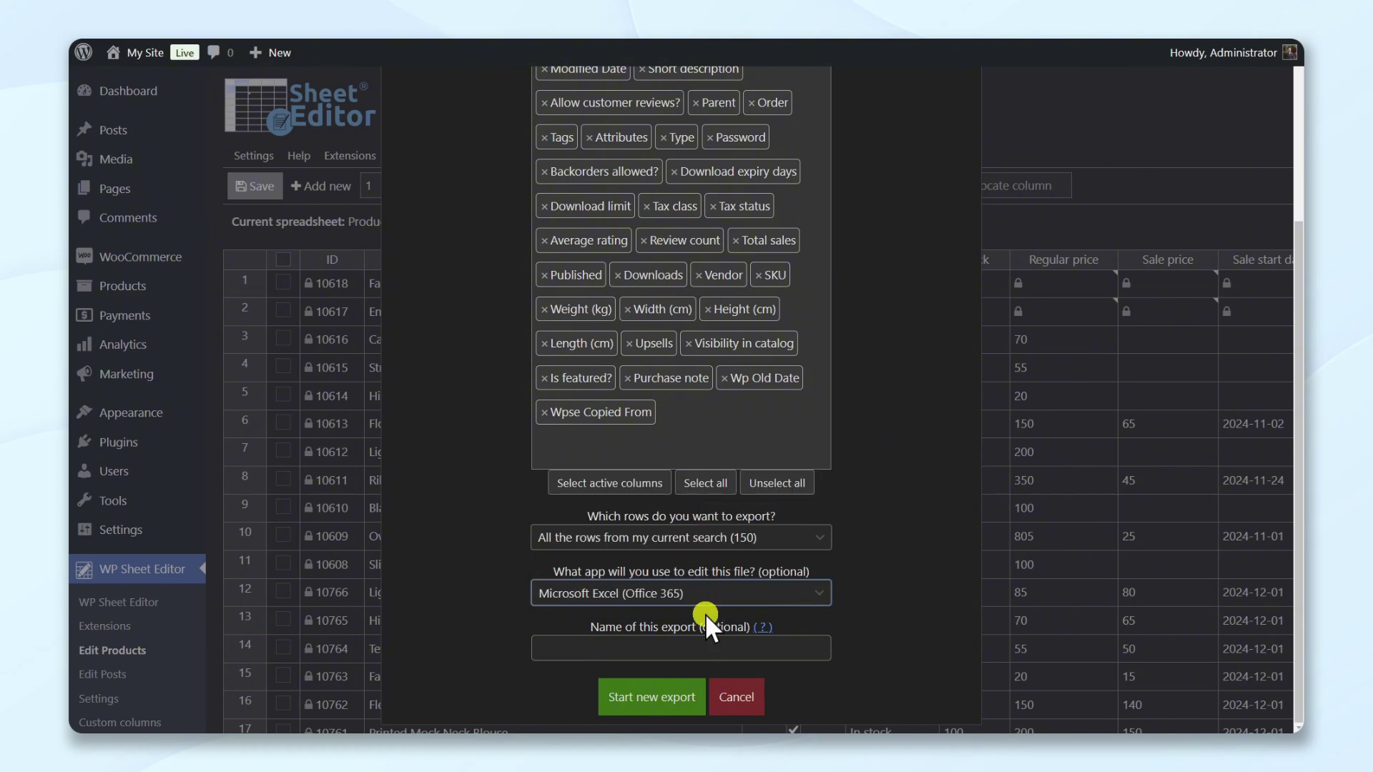
{"action": "left_click", "coordinate": [707, 642]}
{"action": "type", "text": "My export"}
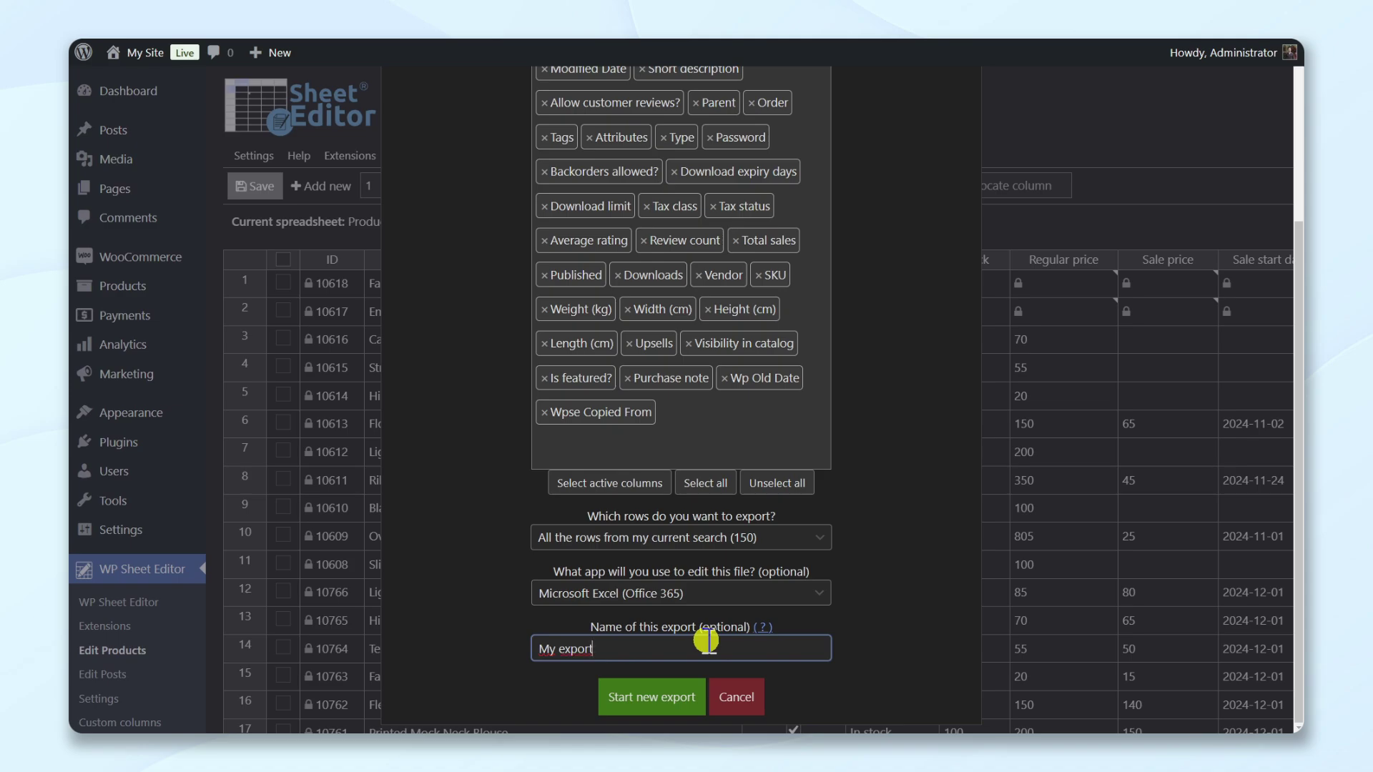
{"action": "left_click", "coordinate": [669, 696]}
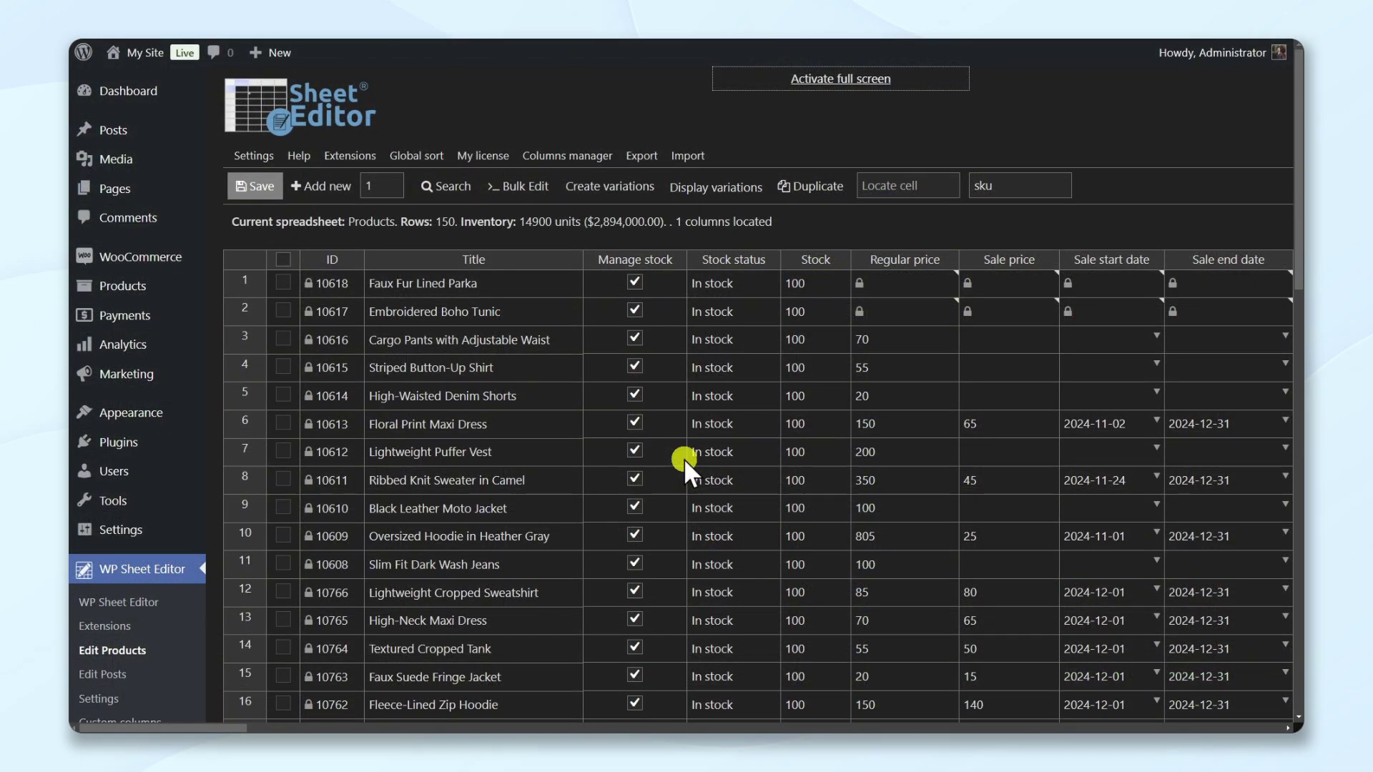
Step: Import the exported CSV from this computer with all detected columns
{"action": "left_click", "coordinate": [688, 156]}
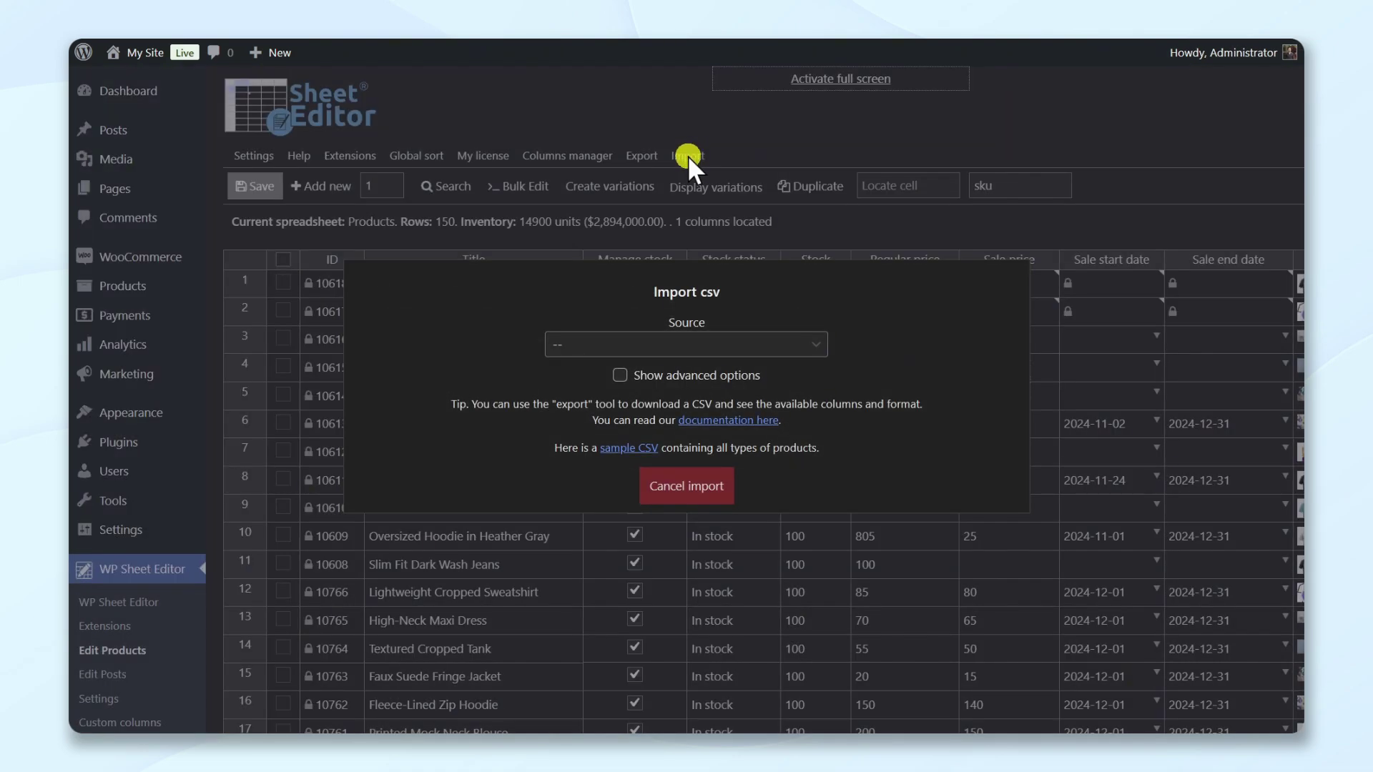
{"action": "left_click", "coordinate": [698, 344]}
{"action": "left_click", "coordinate": [686, 391]}
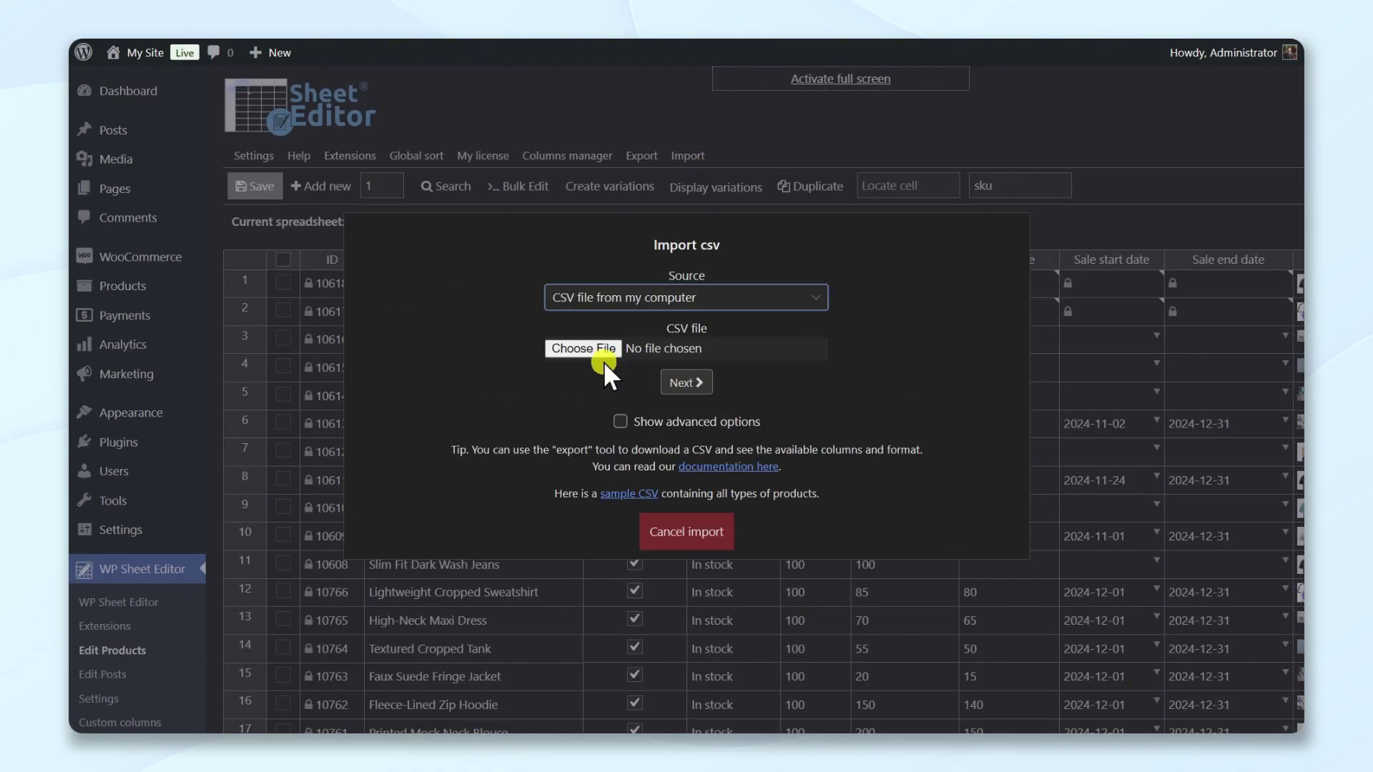
{"action": "left_click", "coordinate": [584, 349]}
{"action": "left_click", "coordinate": [685, 382]}
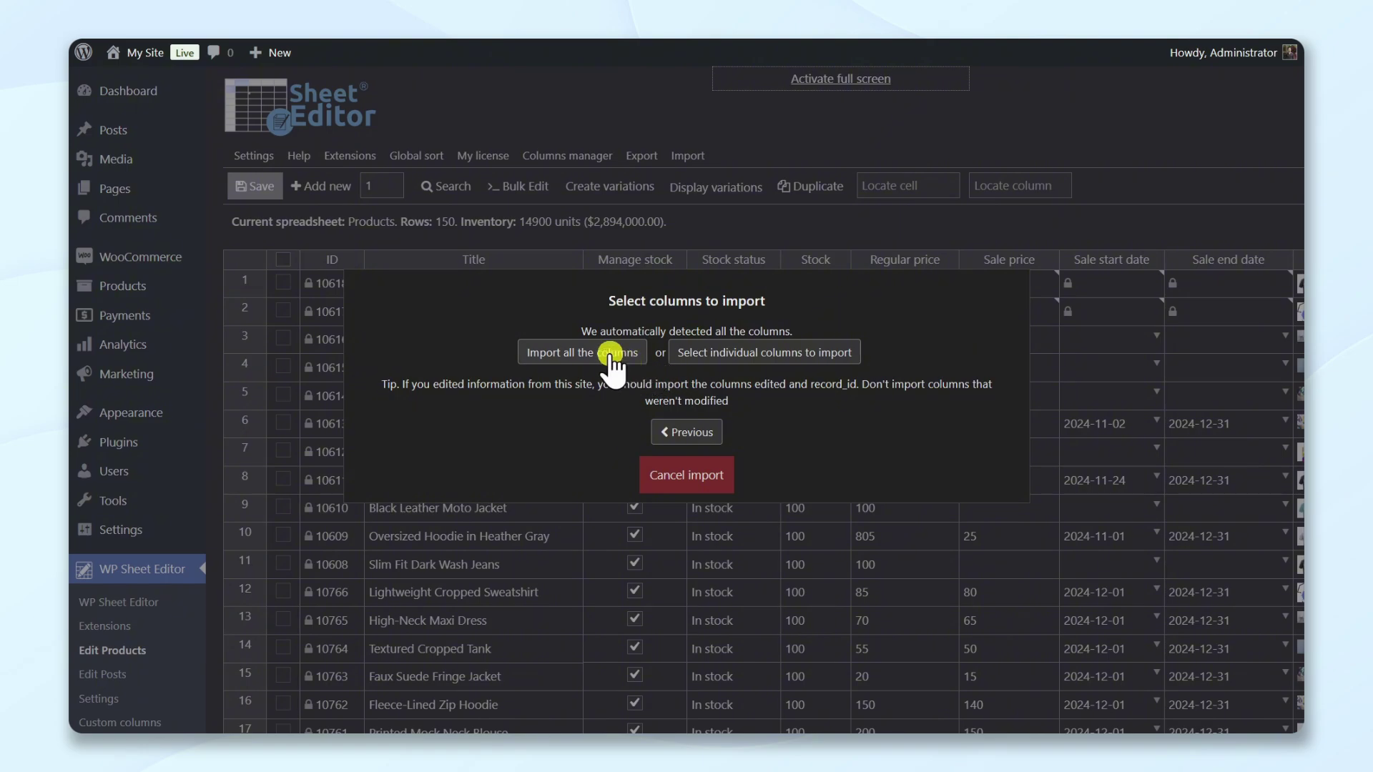
{"action": "left_click", "coordinate": [612, 353]}
Step: Set Create new and update existing, match products SKU to SKU, and start the import
{"action": "left_click", "coordinate": [613, 369]}
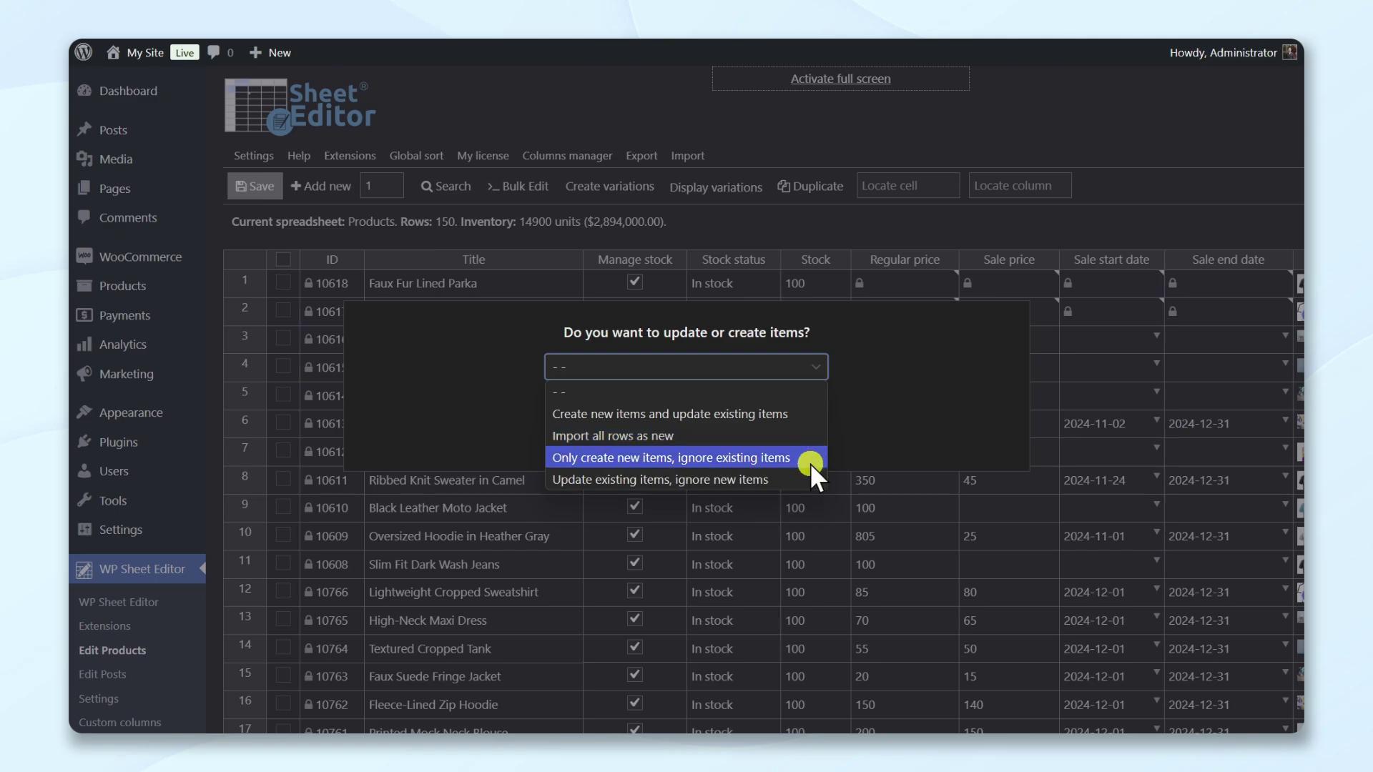
{"action": "left_click", "coordinate": [808, 411]}
{"action": "left_click", "coordinate": [577, 436]}
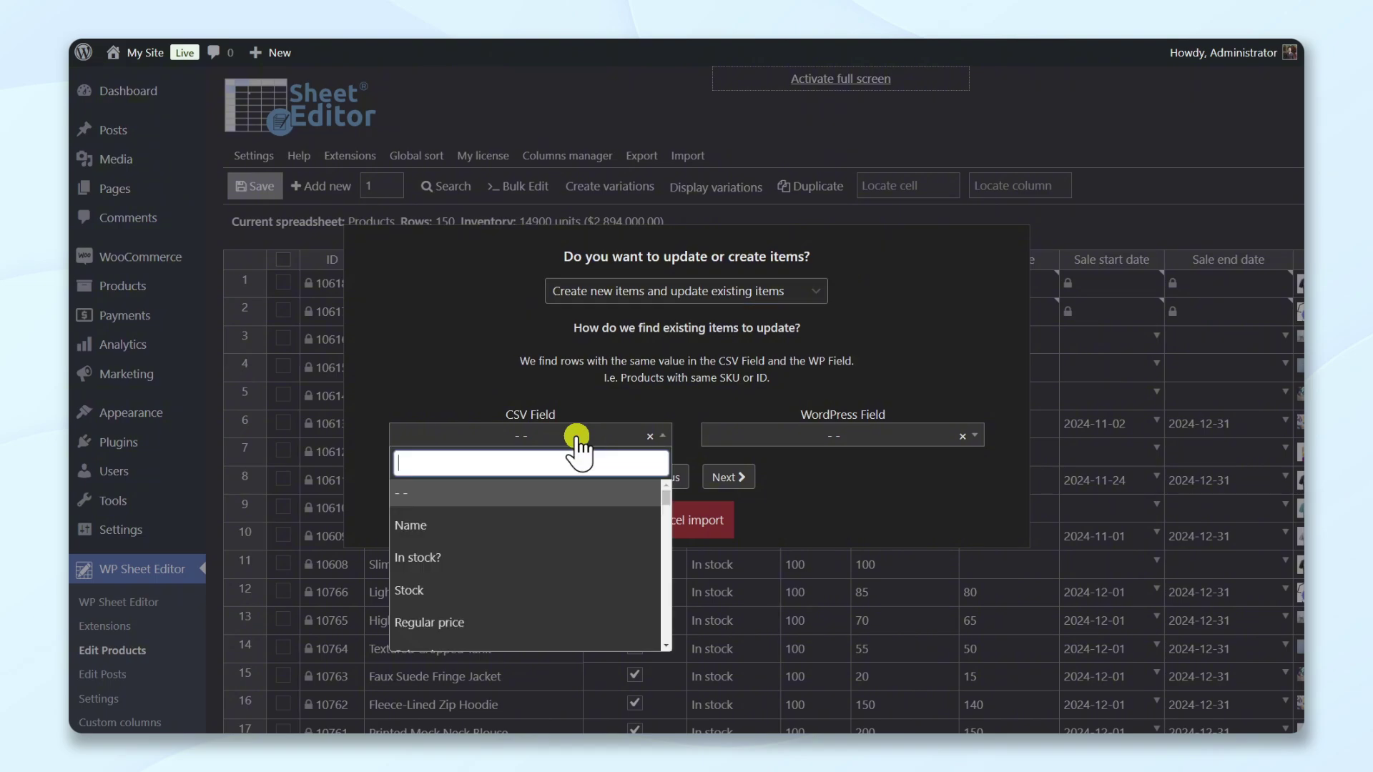
{"action": "type", "text": "SKU"}
{"action": "left_click", "coordinate": [544, 492]}
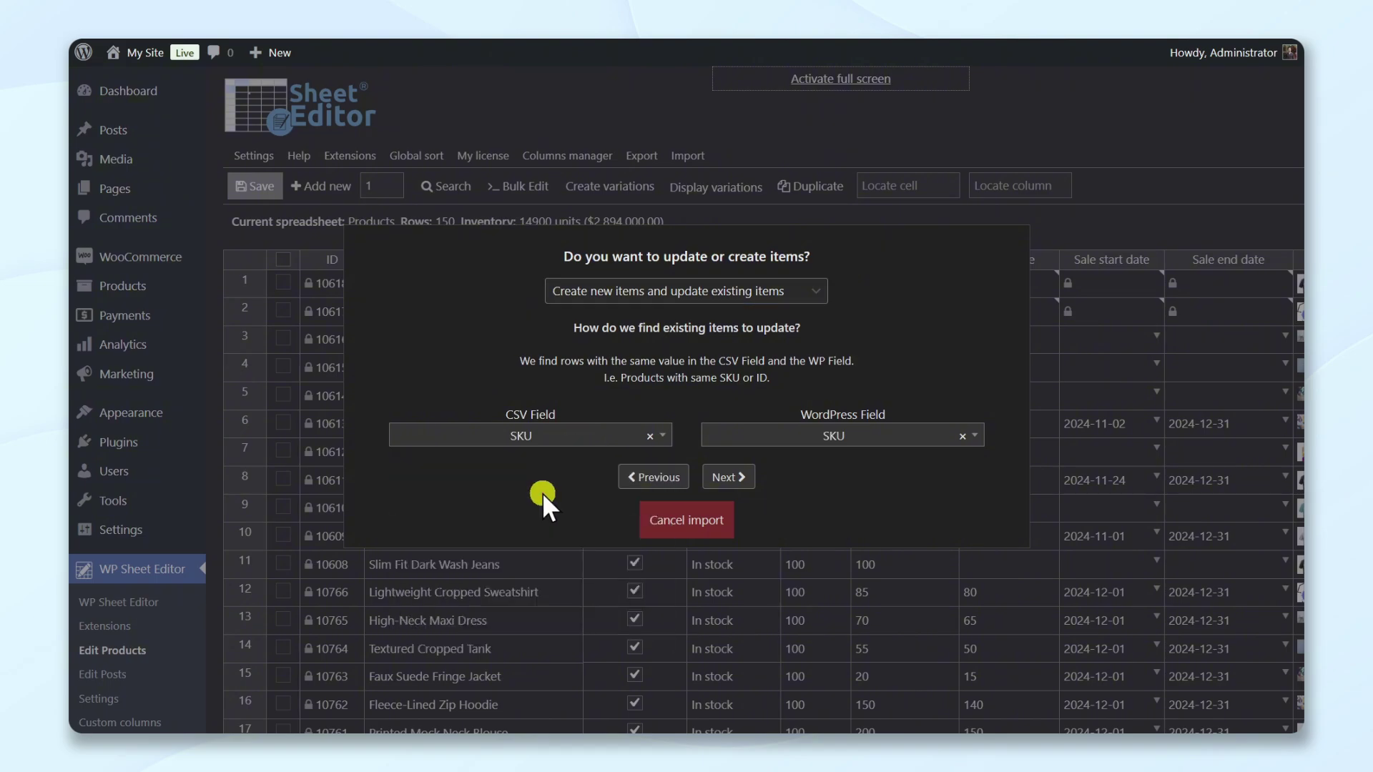
{"action": "left_click", "coordinate": [730, 476]}
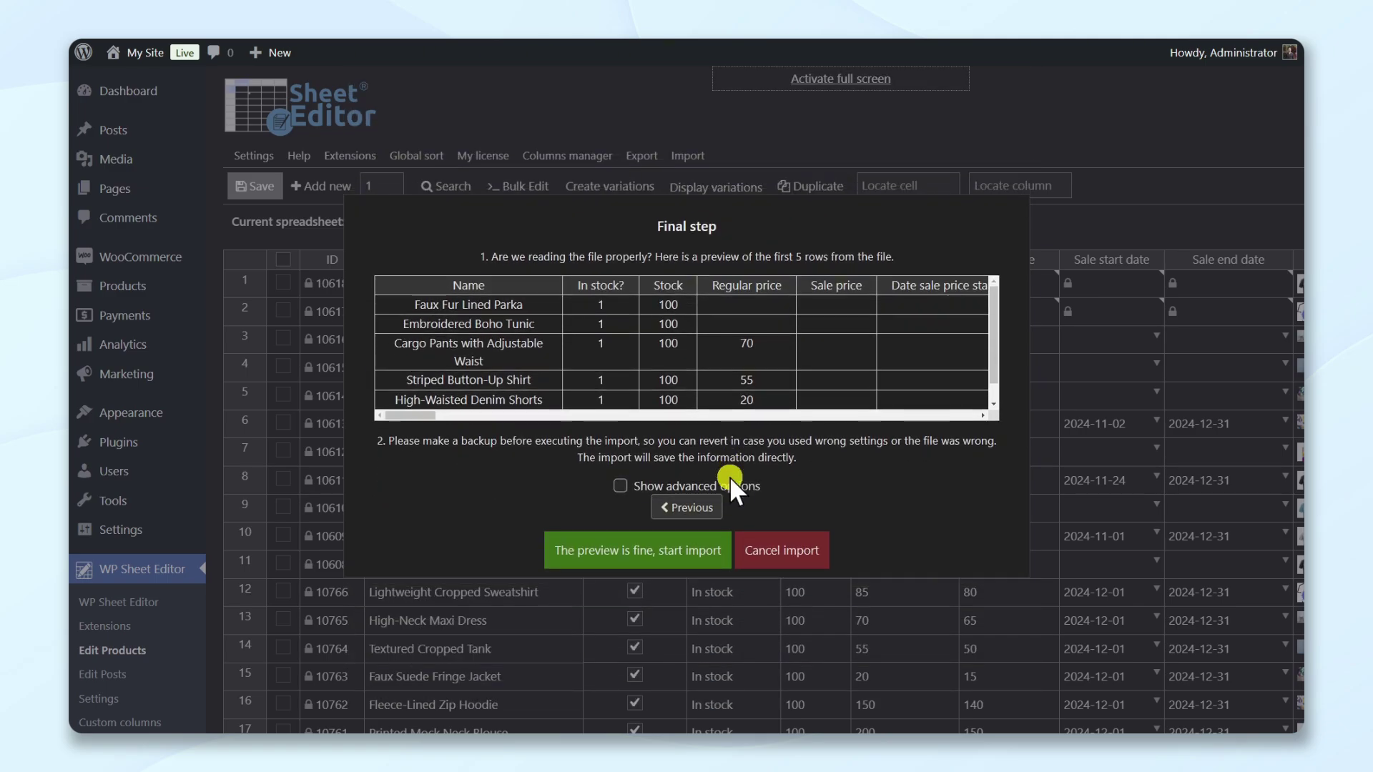
{"action": "left_click", "coordinate": [645, 548]}
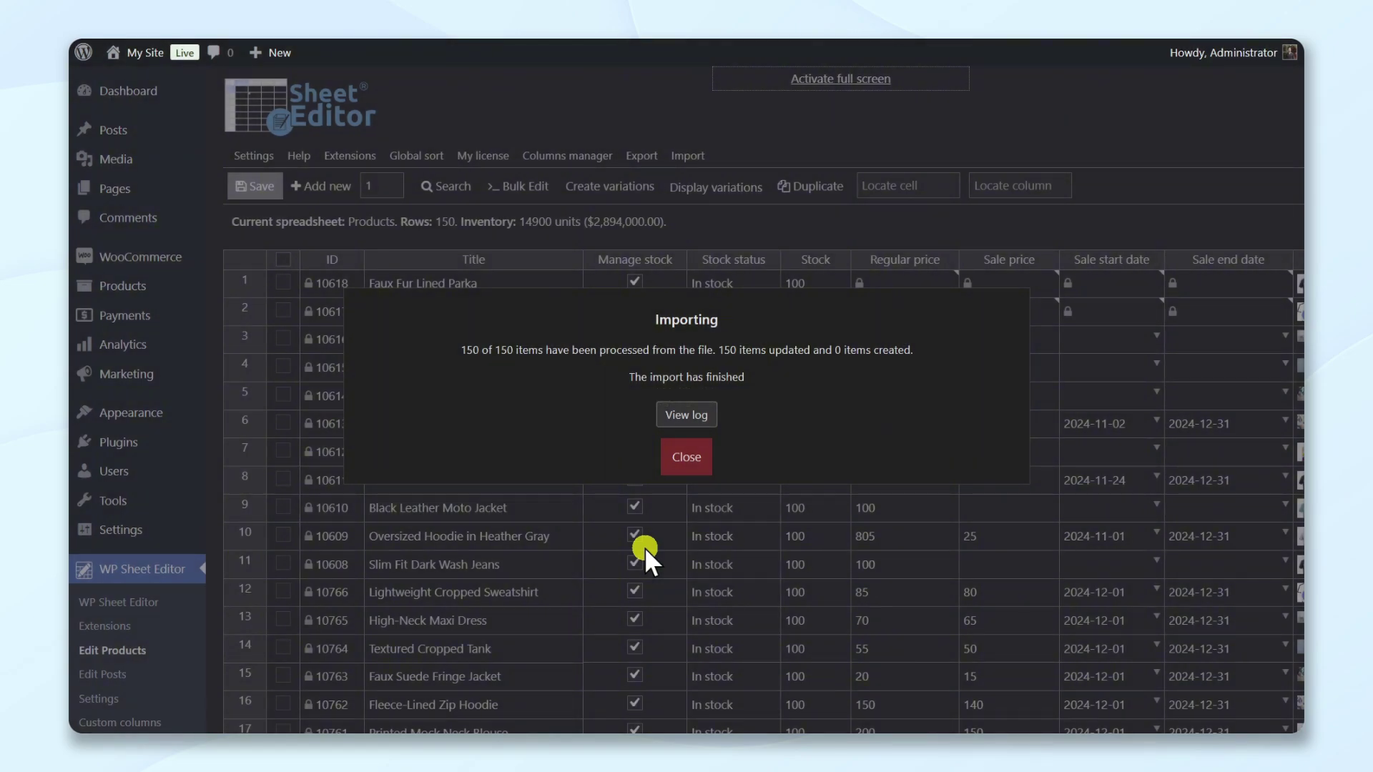
Step: Close the finished import summary to return to the 150-row products sheet
{"action": "left_click", "coordinate": [686, 457]}
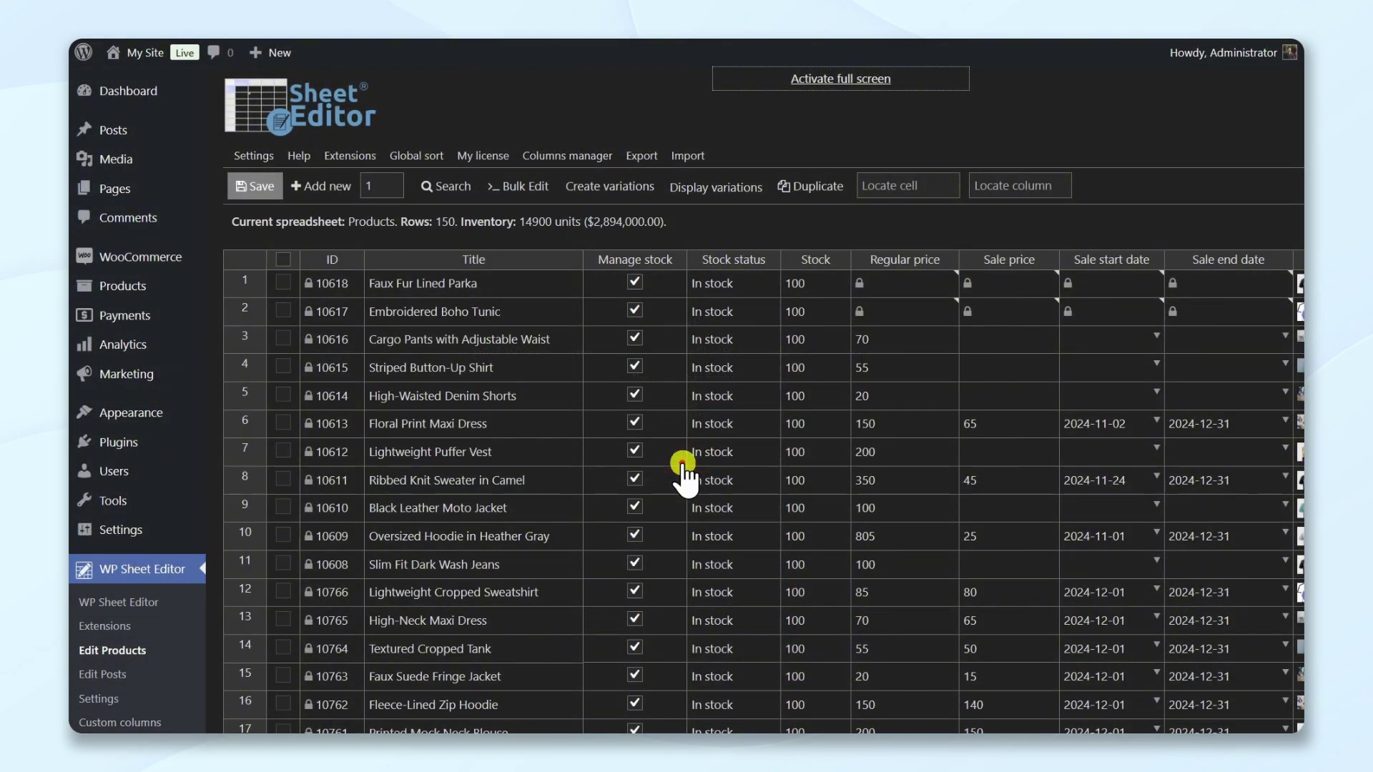